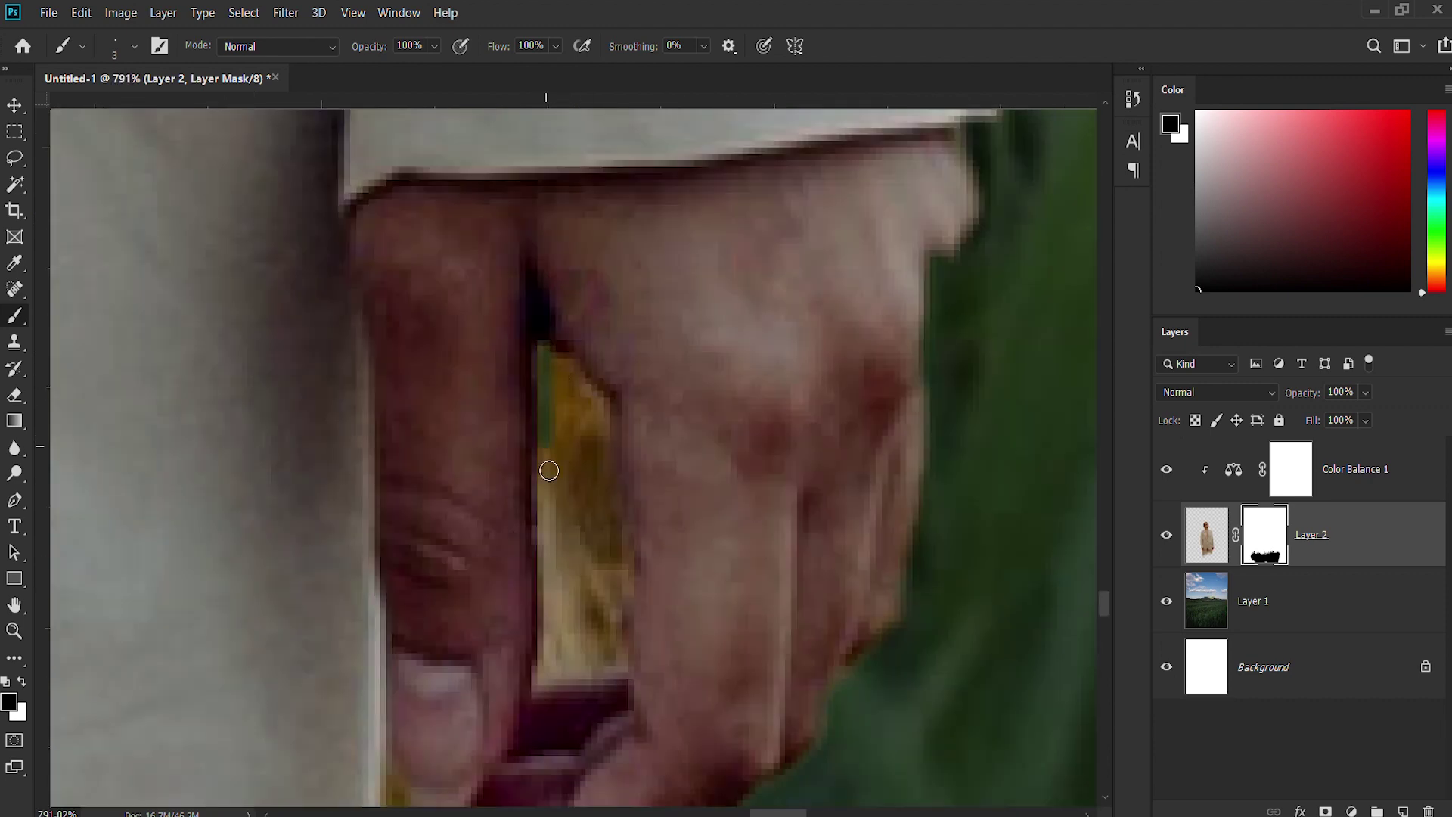
# - Paint the wheat out of Layer 2's mask between the fingers and along the jacket edges
pyautogui.moveTo(543, 450)
pyautogui.mouseDown()
pyautogui.moveTo(603, 423)
pyautogui.moveTo(568, 541)
pyautogui.moveTo(590, 666)
pyautogui.mouseUp()
pyautogui.press('x')
pyautogui.press(']')
pyautogui.press(']')
pyautogui.press(']')
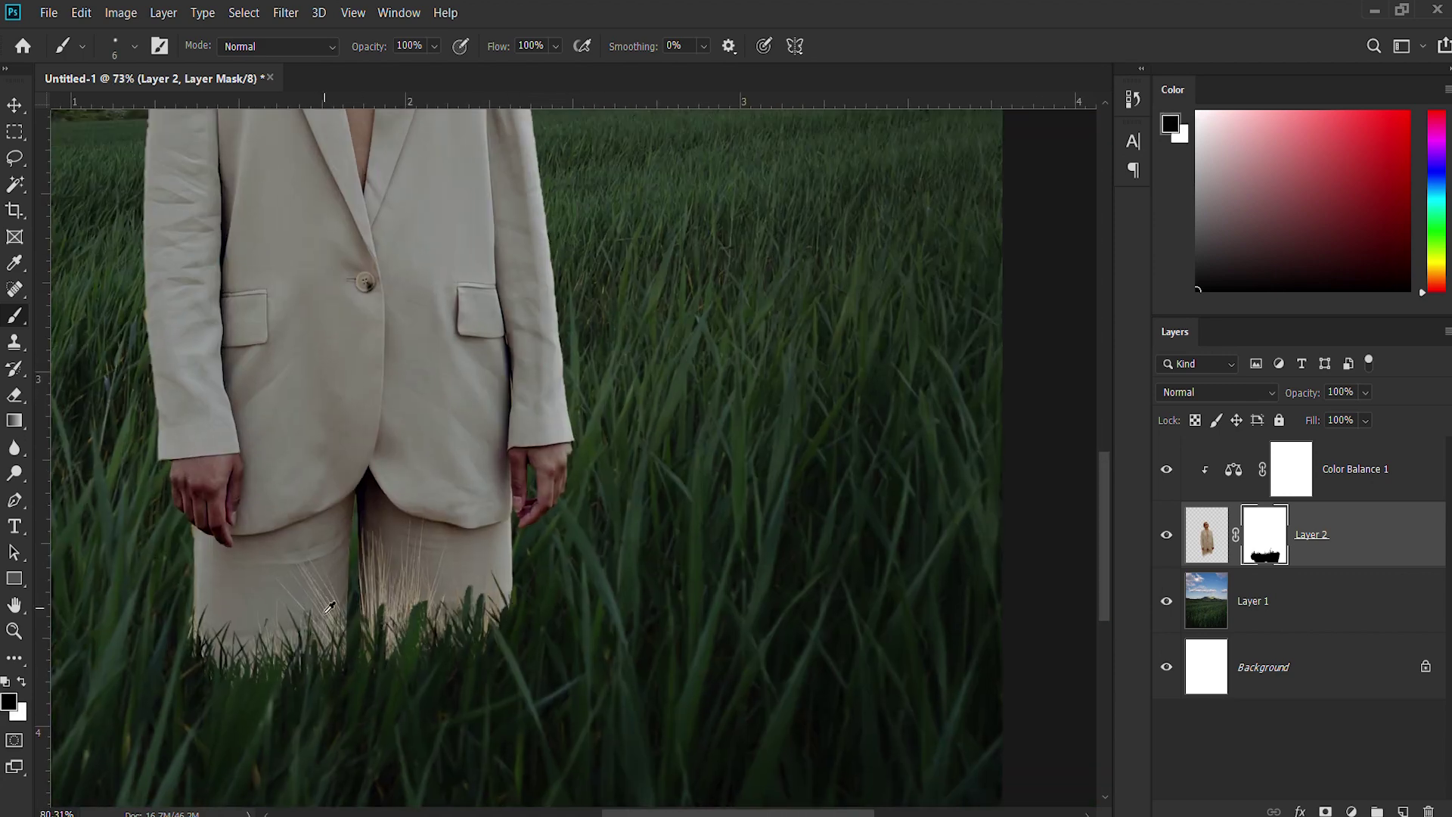
pyautogui.scroll(-5, 671, 383)
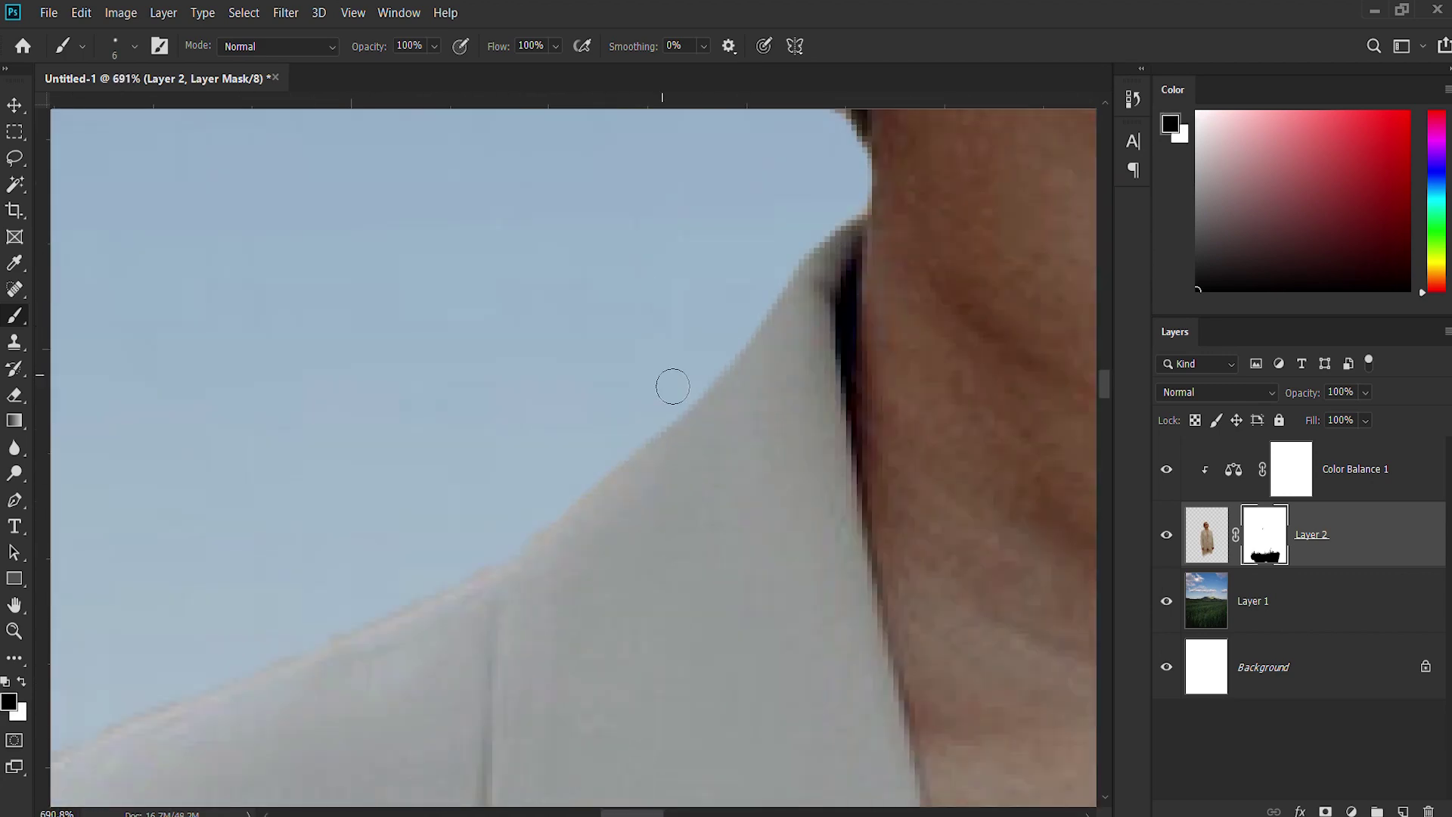
pyautogui.hscroll(-5, 658, 460)
pyautogui.scroll(-3, 528, 451)
pyautogui.scroll(-5, 587, 243)
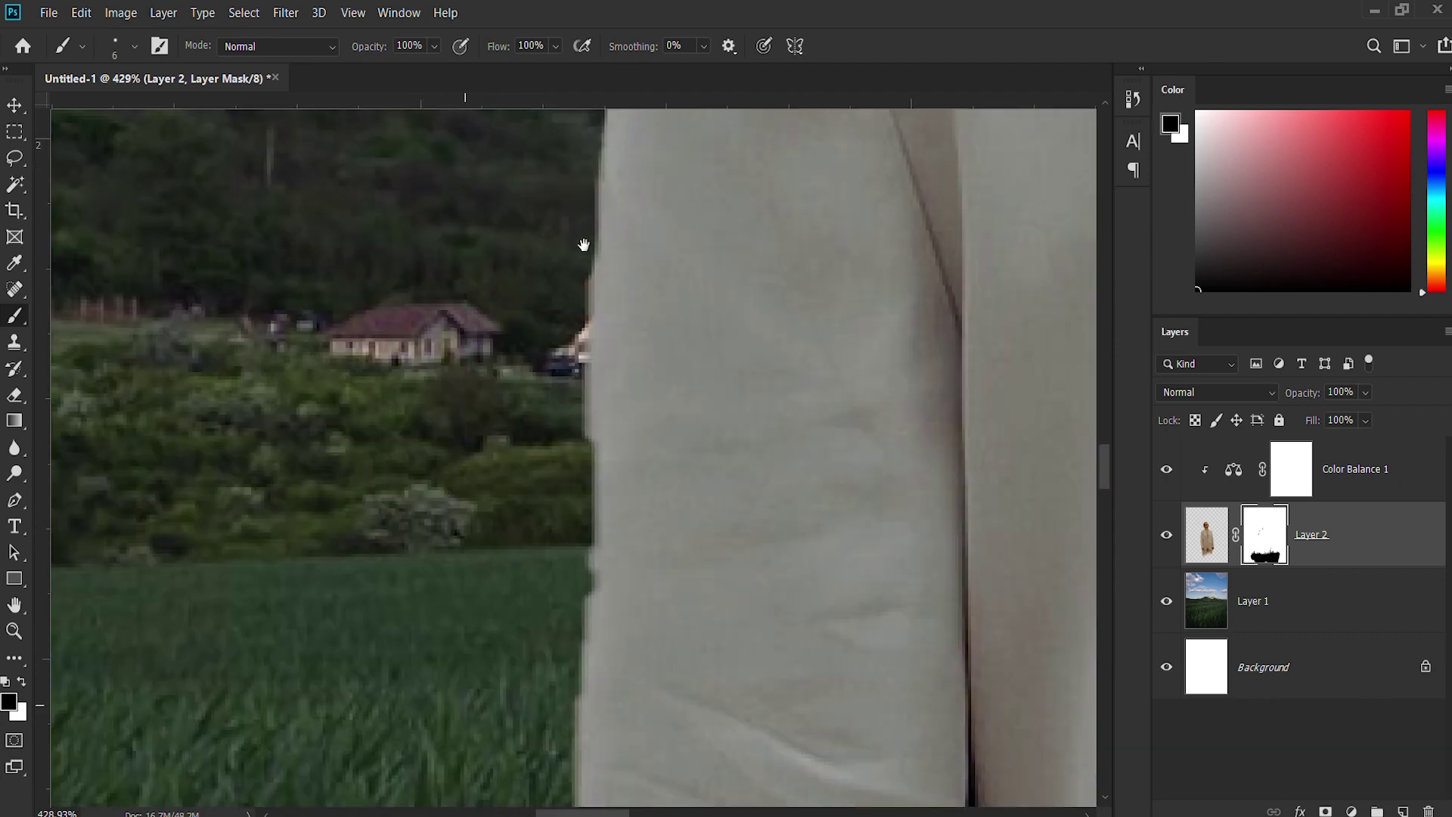
pyautogui.scroll(-3, 567, 146)
pyautogui.scroll(2, 520, 230)
pyautogui.scroll(-3, 520, 230)
pyautogui.scroll(-3, 492, 350)
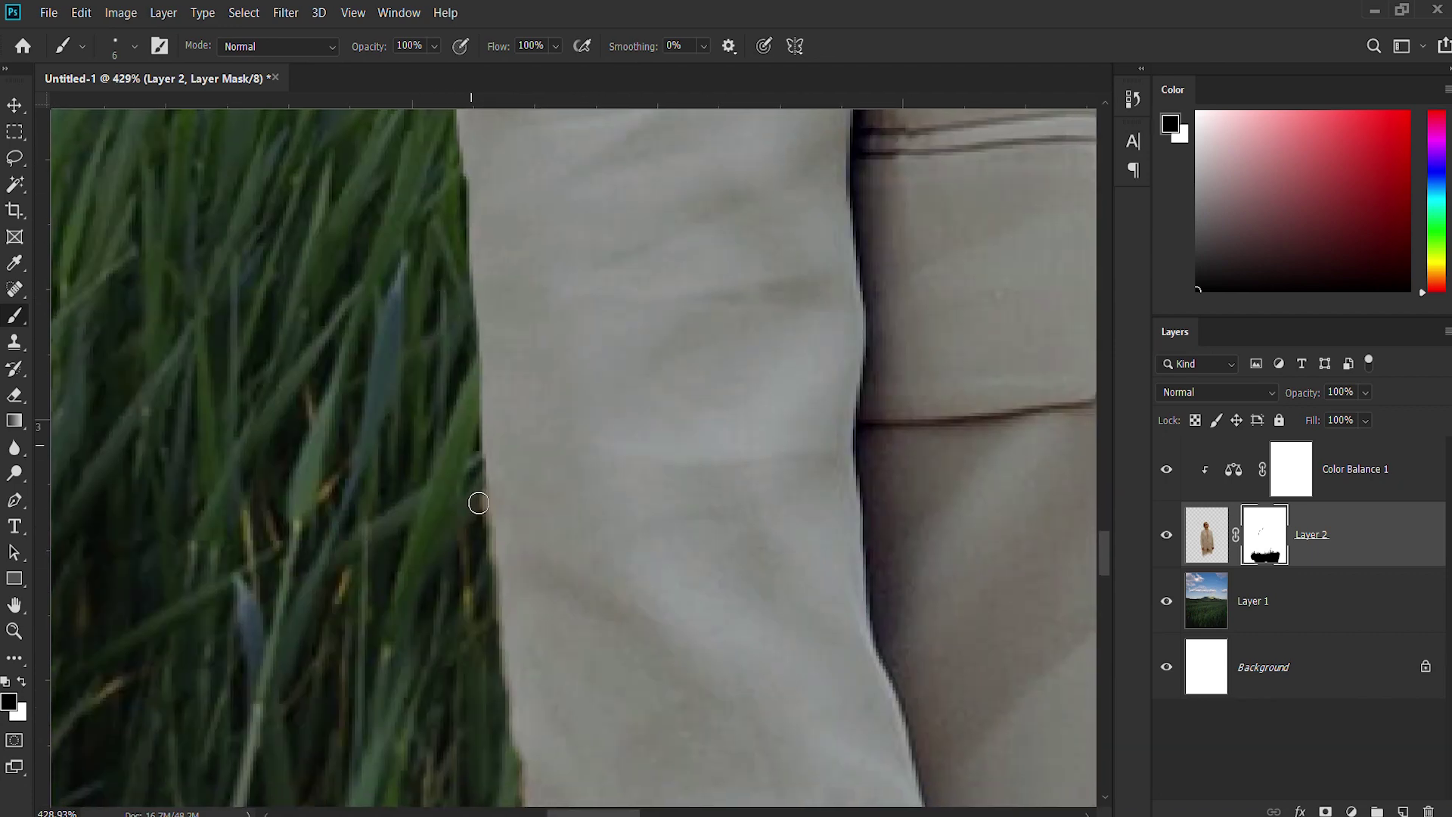
pyautogui.scroll(-3, 479, 499)
pyautogui.scroll(-3, 509, 583)
pyautogui.scroll(-3, 536, 622)
pyautogui.scroll(3, 431, 356)
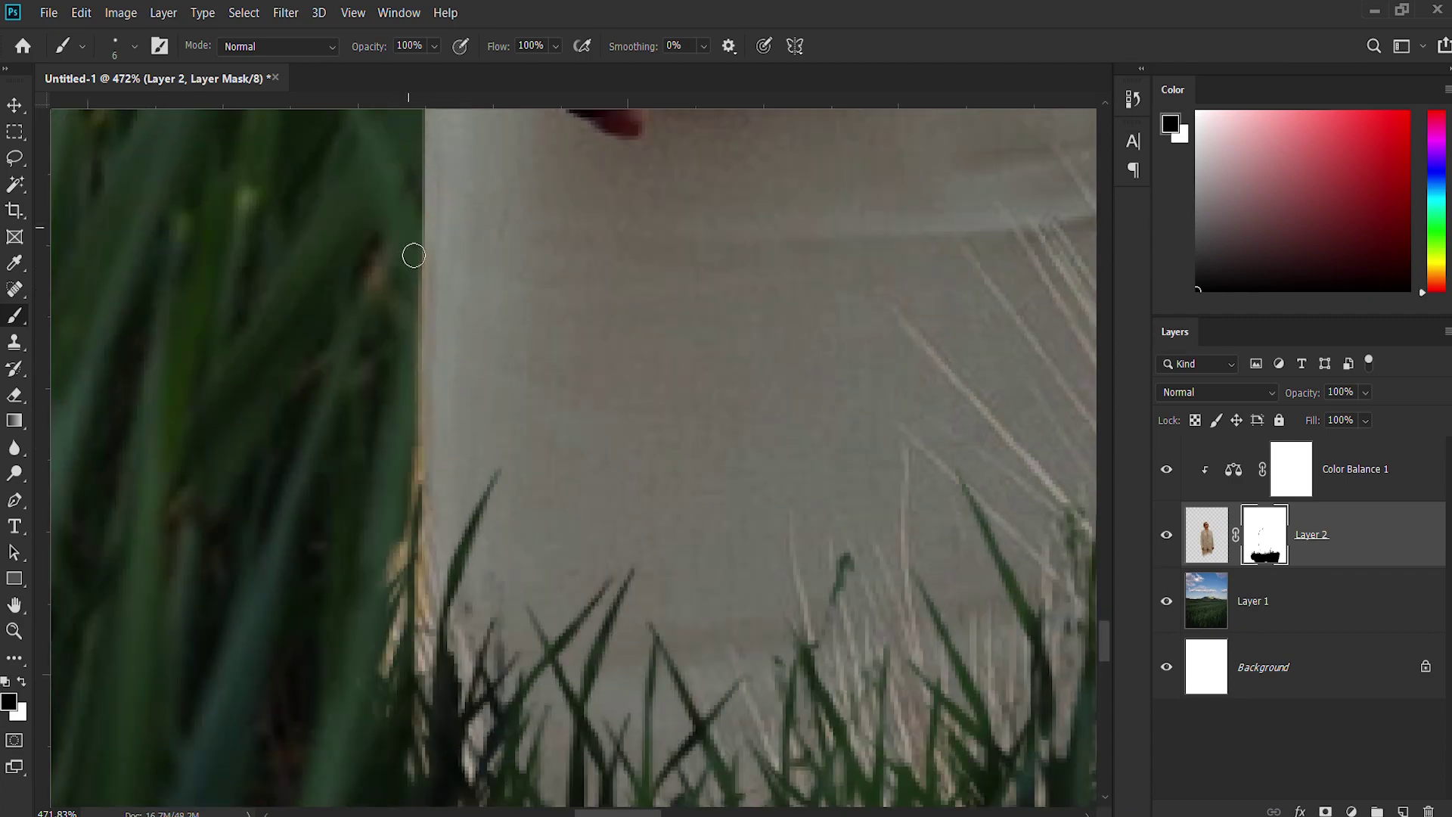
pyautogui.scroll(-5, 415, 442)
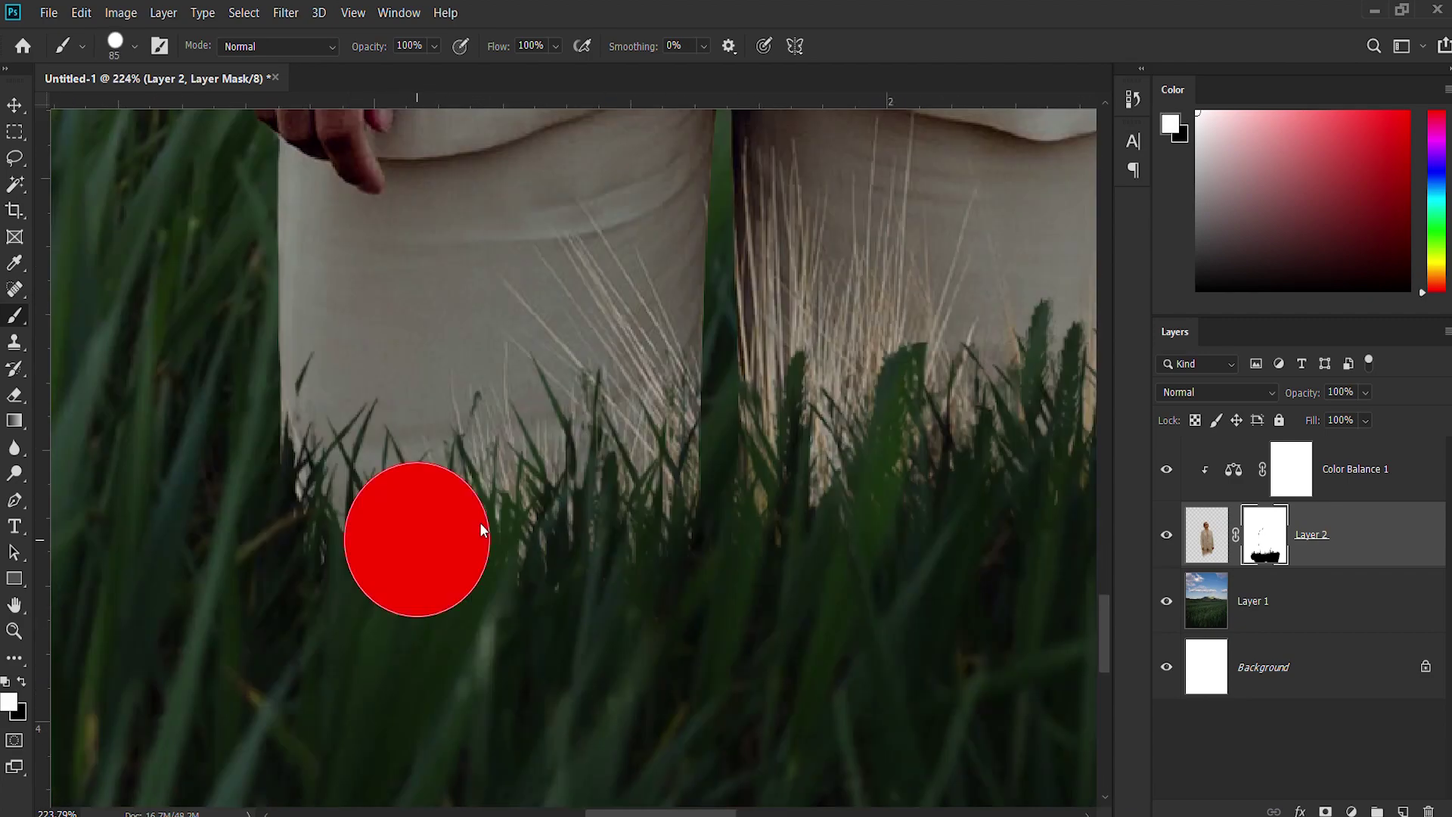
pyautogui.scroll(-3, 415, 538)
pyautogui.scroll(-2, 565, 769)
# - Lower the woman layer's fill to 32% to check the mask edges
pyautogui.press('v')
pyautogui.scroll(5, 566, 769)
pyautogui.hotkey('shift', '3')
pyautogui.hotkey('shift', '2')
pyautogui.press('x')
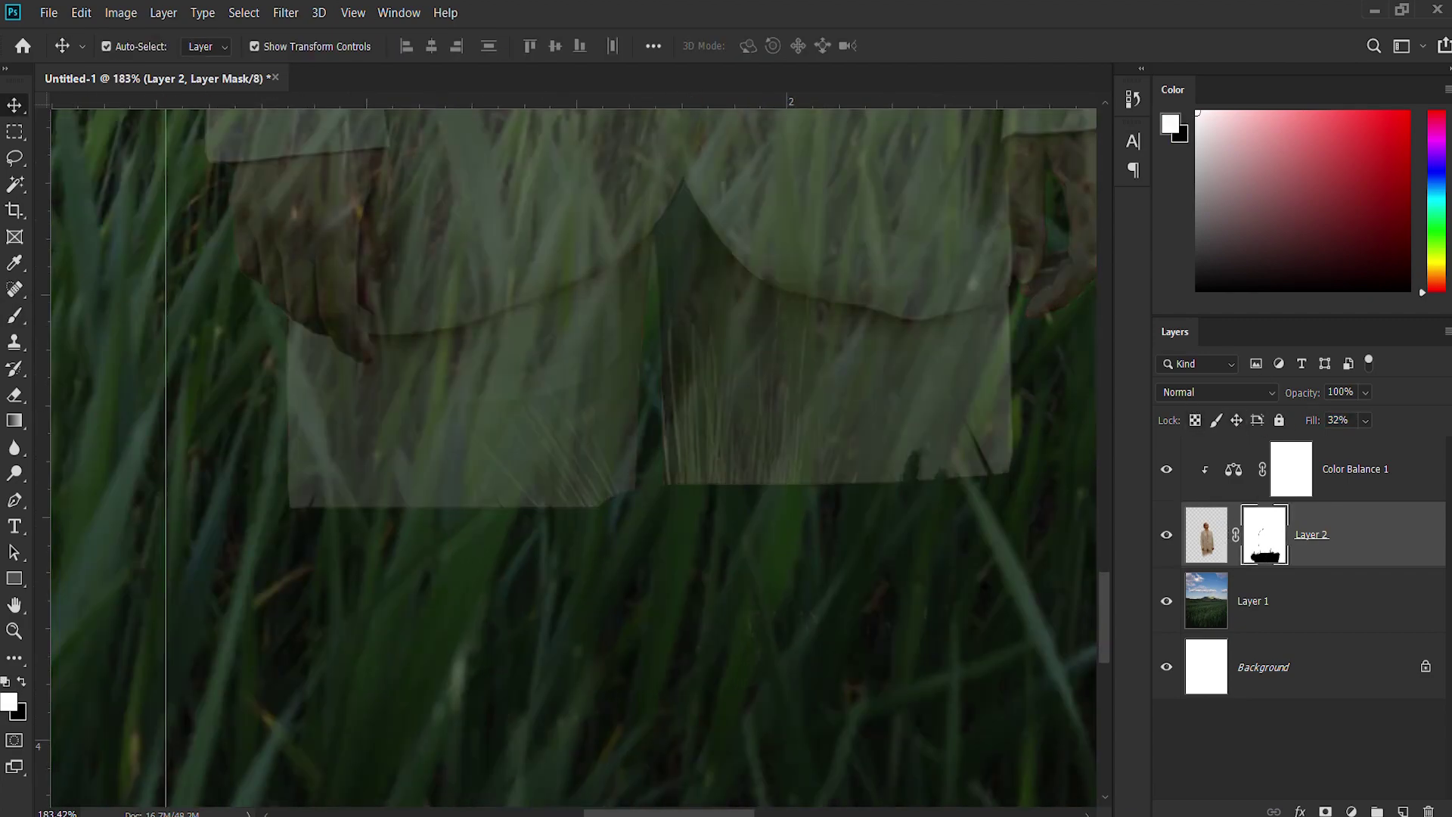
pyautogui.press('b')
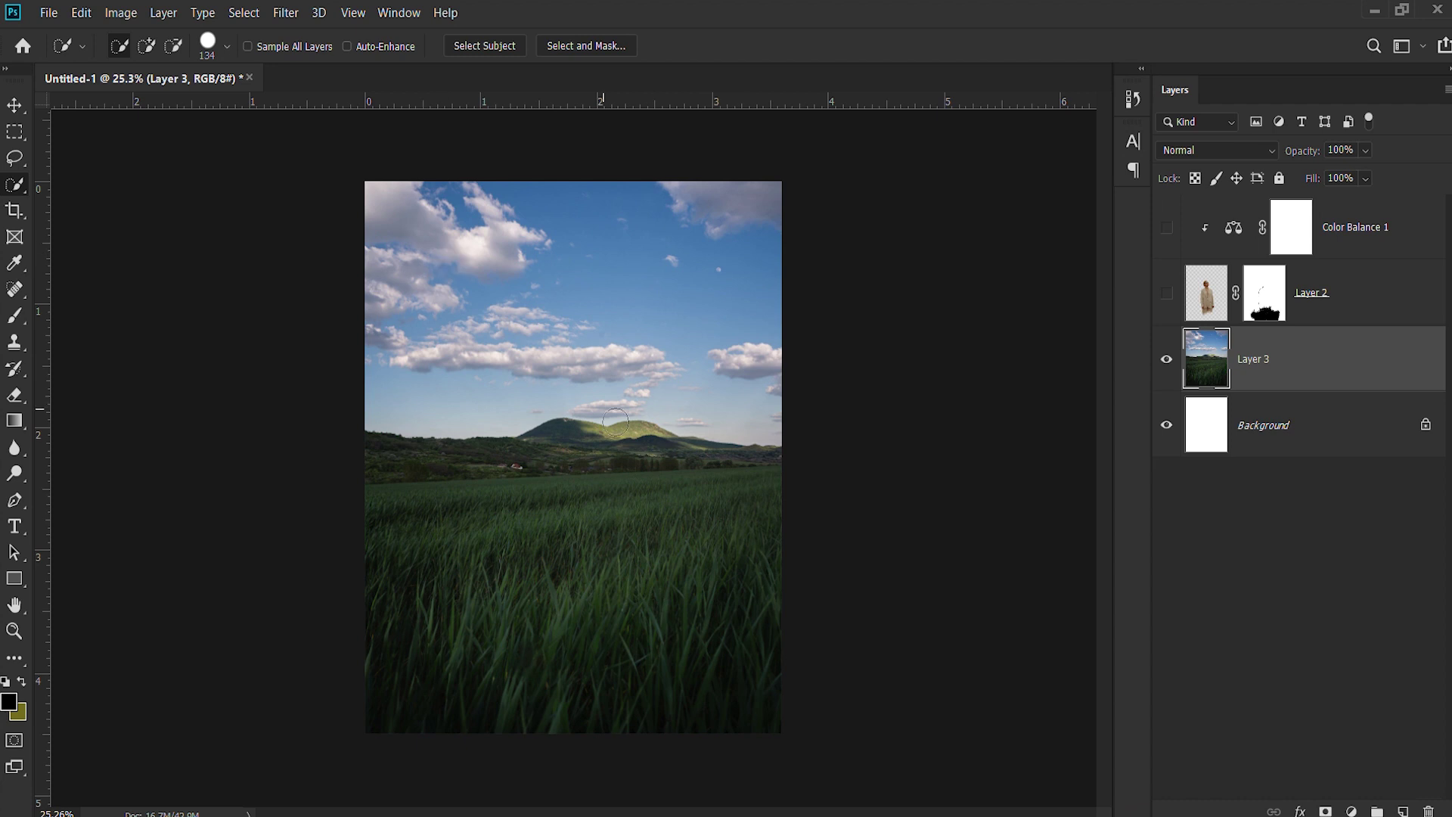
# - Copy the blue sky to its own hidden layer and delete it from Layer 3
pyautogui.moveTo(614, 421); pyautogui.dragTo(529, 302)
pyautogui.hotkey('ctrl', 'j')
pyautogui.click(1166, 358)
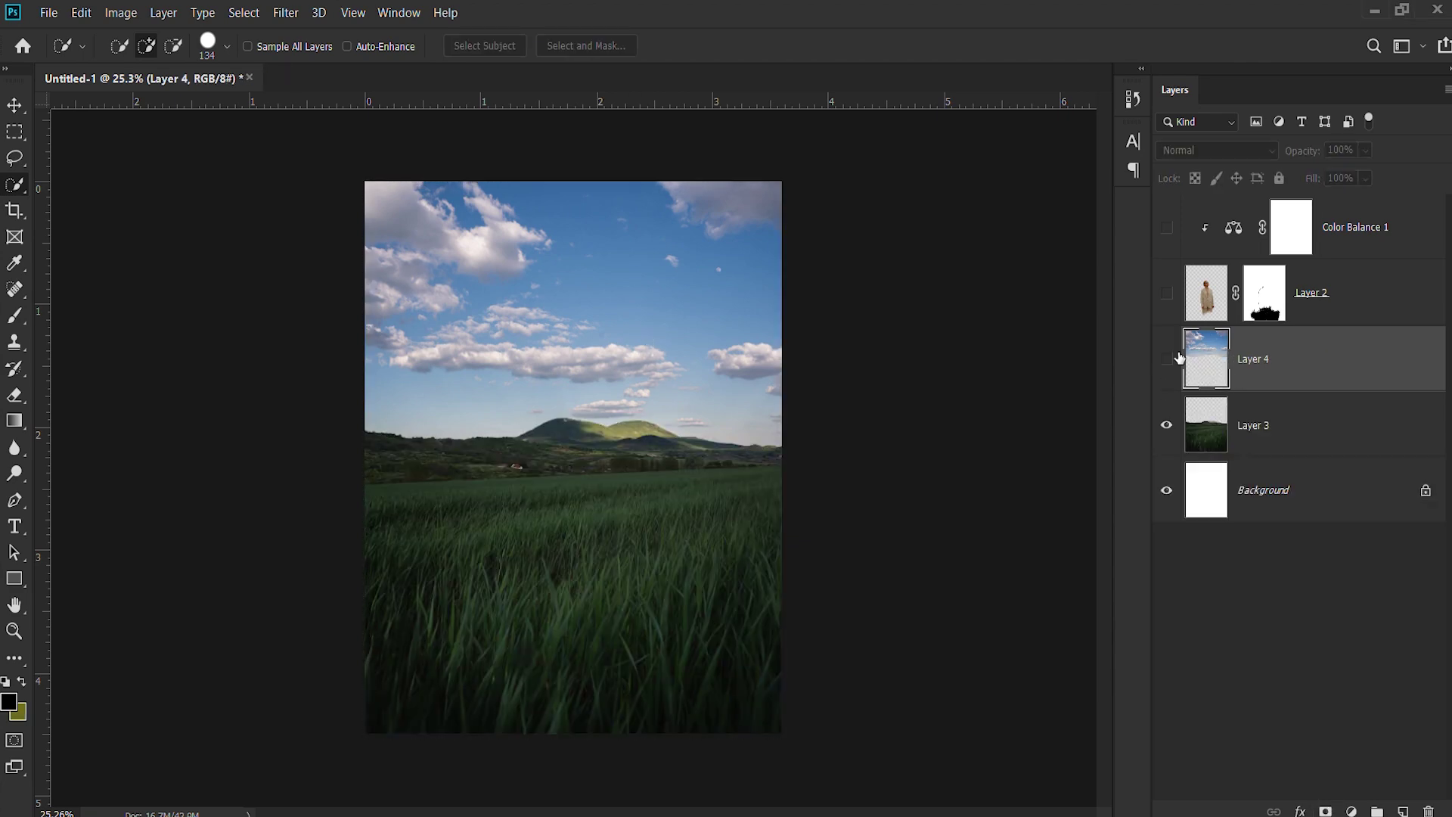
pyautogui.click(1248, 425)
pyautogui.press('Delete')
pyautogui.click(1166, 490)
pyautogui.press('v')
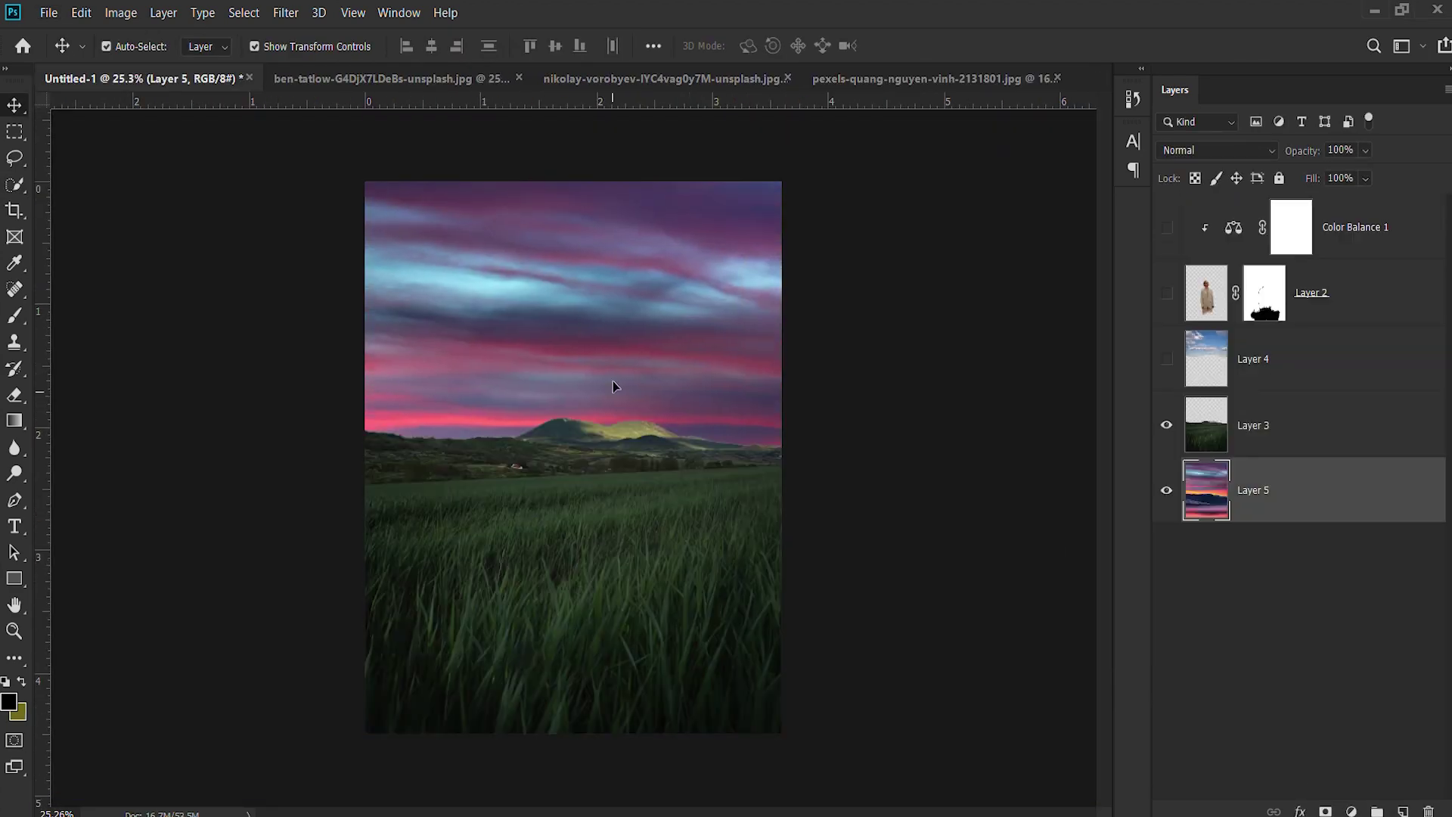
# - Place the sunset and pink-cloud sky images behind the mountains, keeping the extra skies hidden
pyautogui.moveTo(612, 386)
pyautogui.mouseDown()
pyautogui.moveTo(551, 236)
pyautogui.moveTo(451, 295)
pyautogui.mouseUp()
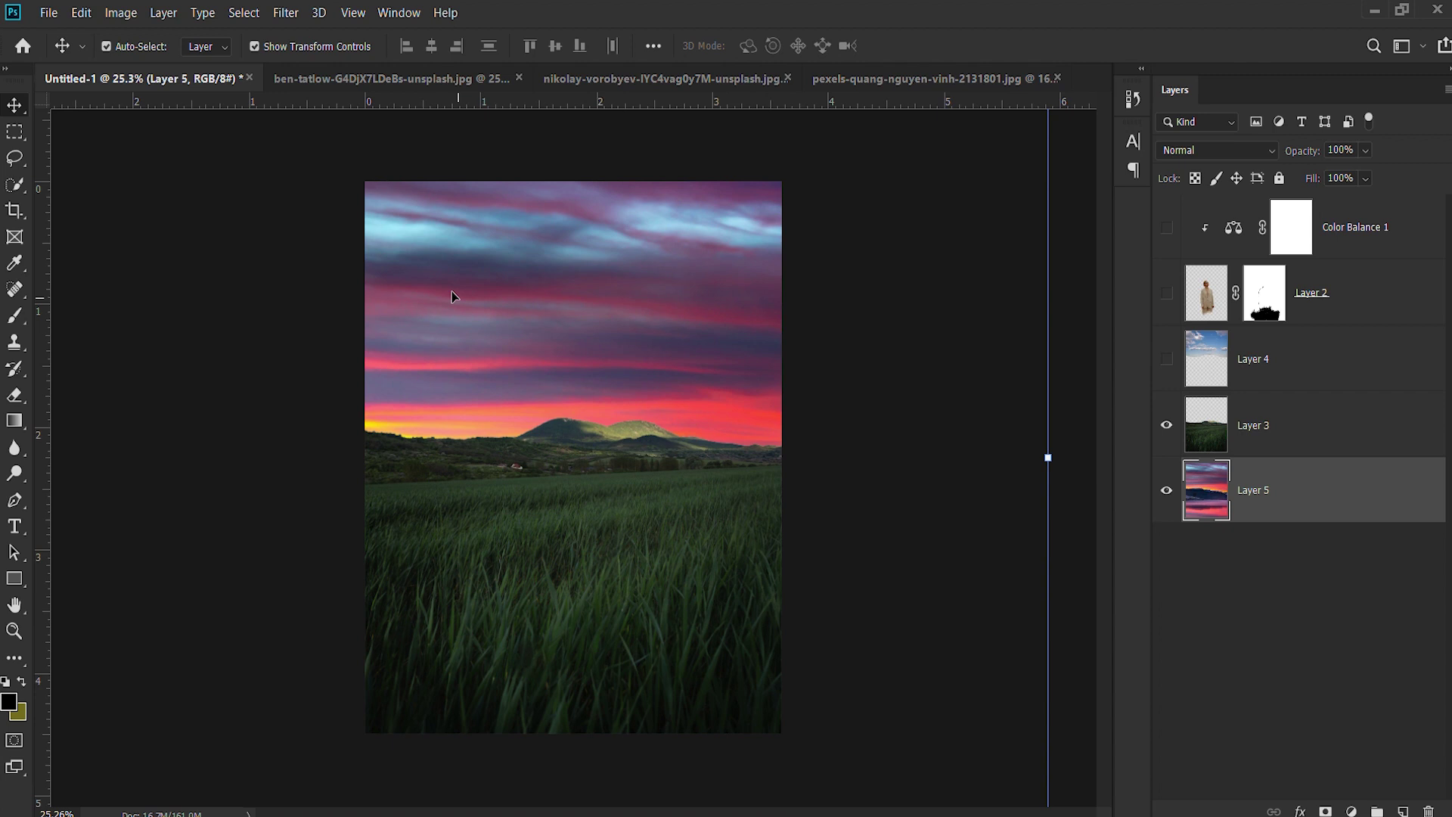
pyautogui.moveTo(869, 79)
pyautogui.mouseDown()
pyautogui.moveTo(596, 352)
pyautogui.moveTo(719, 408)
pyautogui.mouseUp()
pyautogui.press('Return')
pyautogui.click(1166, 490)
pyautogui.click(1166, 556)
pyautogui.click(745, 79)
pyautogui.press('Return')
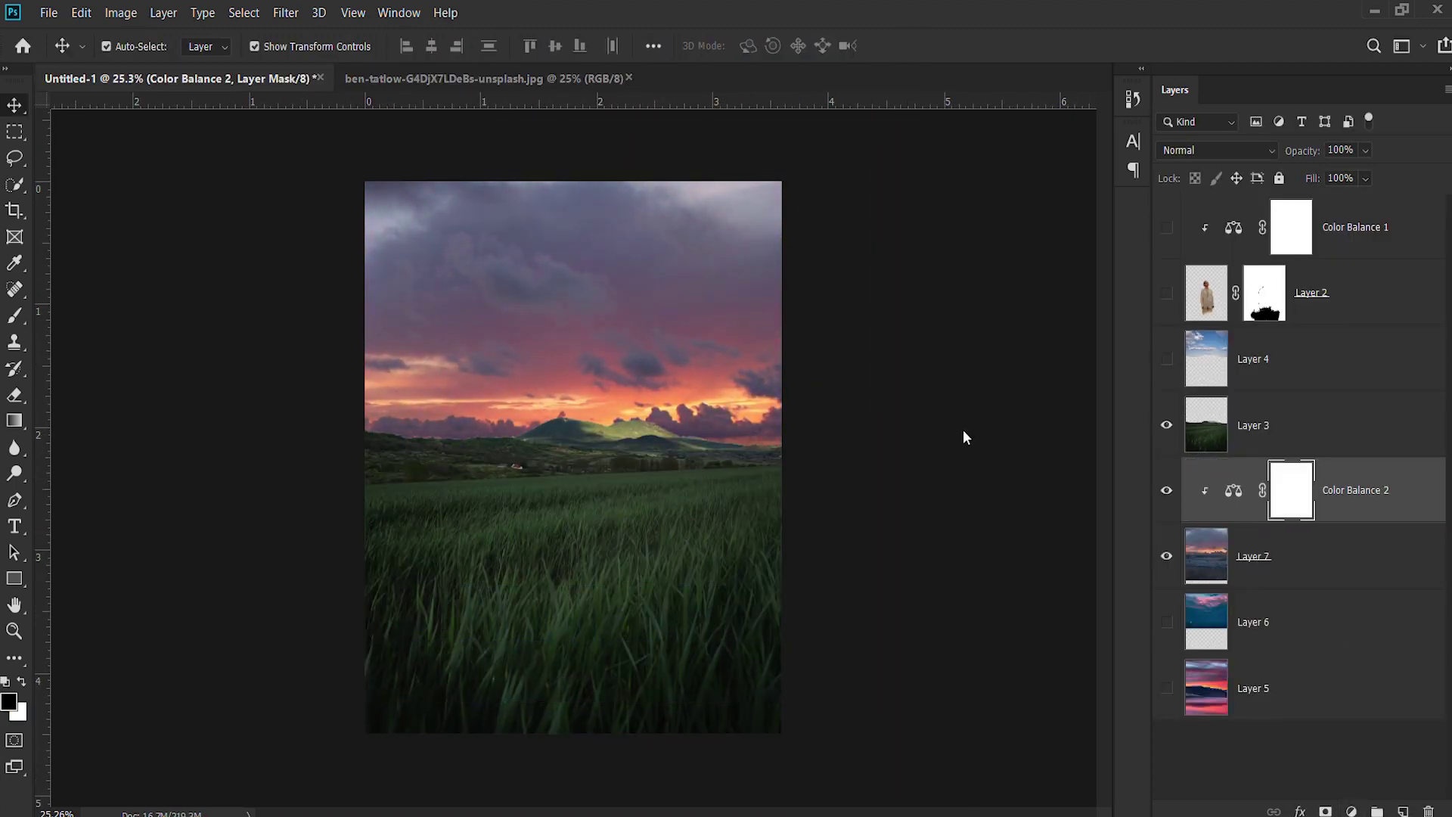
# - Undo the last change and show the pink-red streaked sunset sky, Layer 6
pyautogui.hotkey('ctrl', 'z')
pyautogui.hotkey('ctrl', 'z')
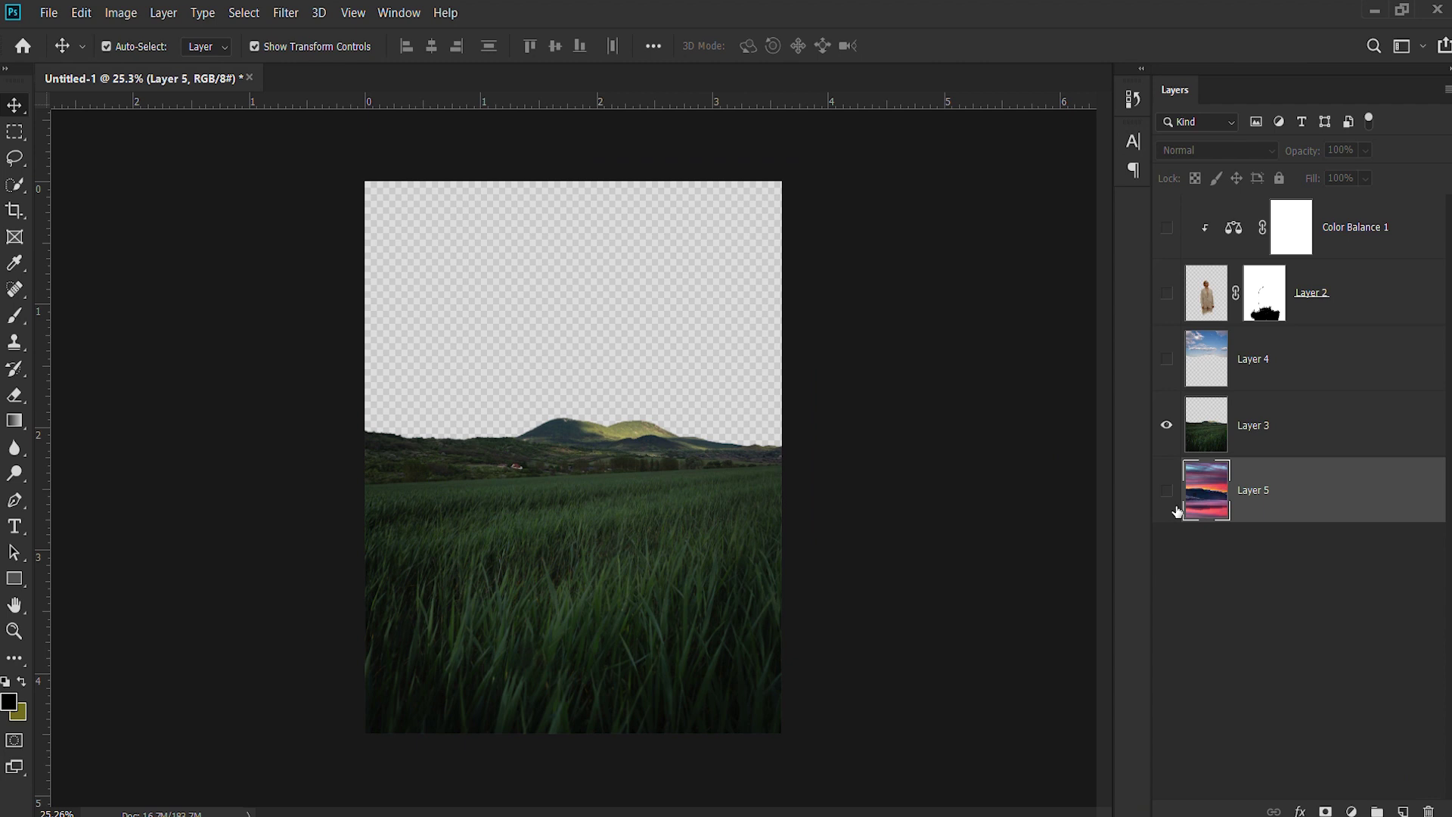
pyautogui.click(1166, 490)
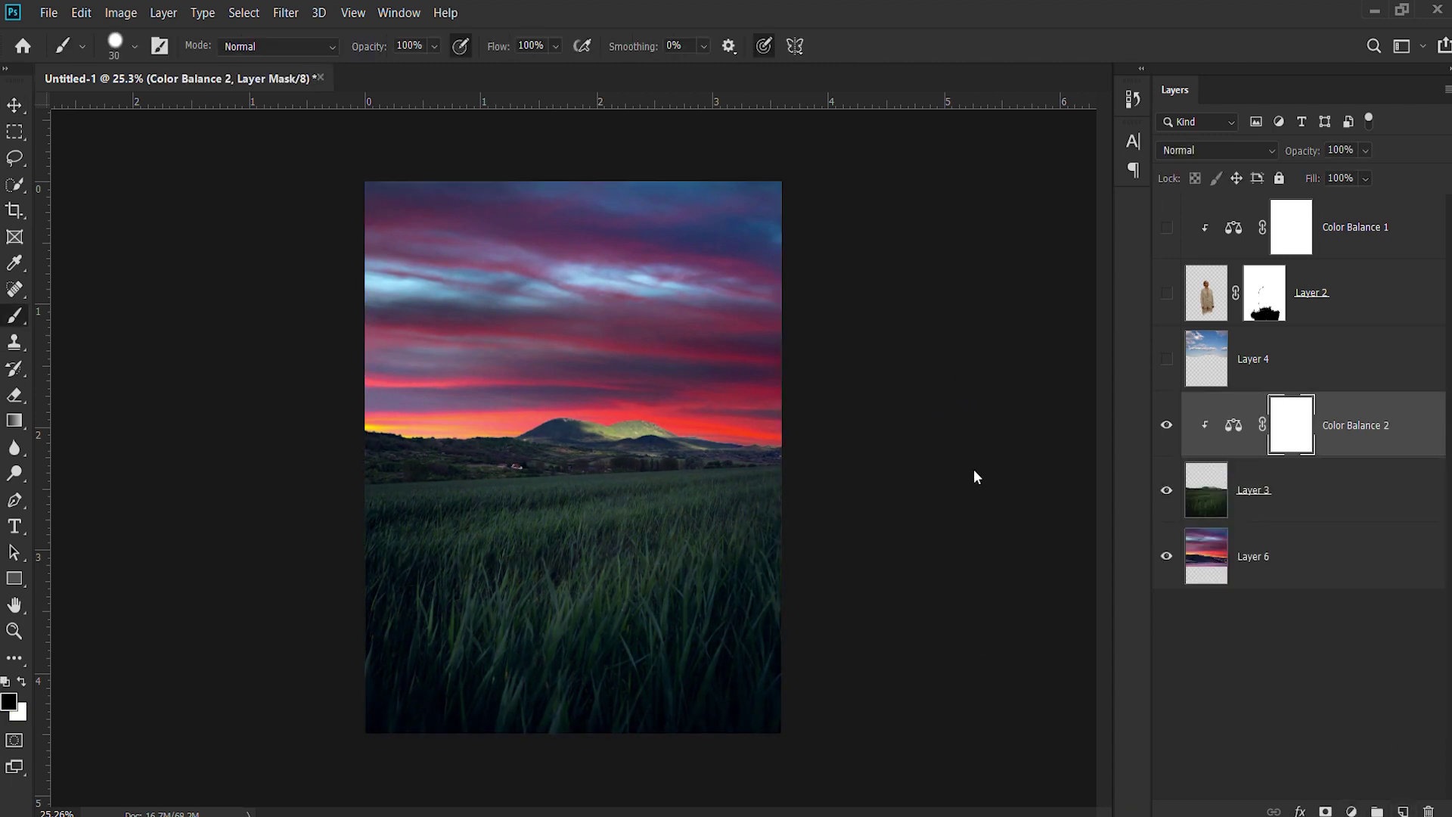
# - Commit the enlarged, rotated transform of the Layer 6 streaked sky
pyautogui.keyDown('alt'); pyautogui.click(11, 169); pyautogui.keyUp('alt')
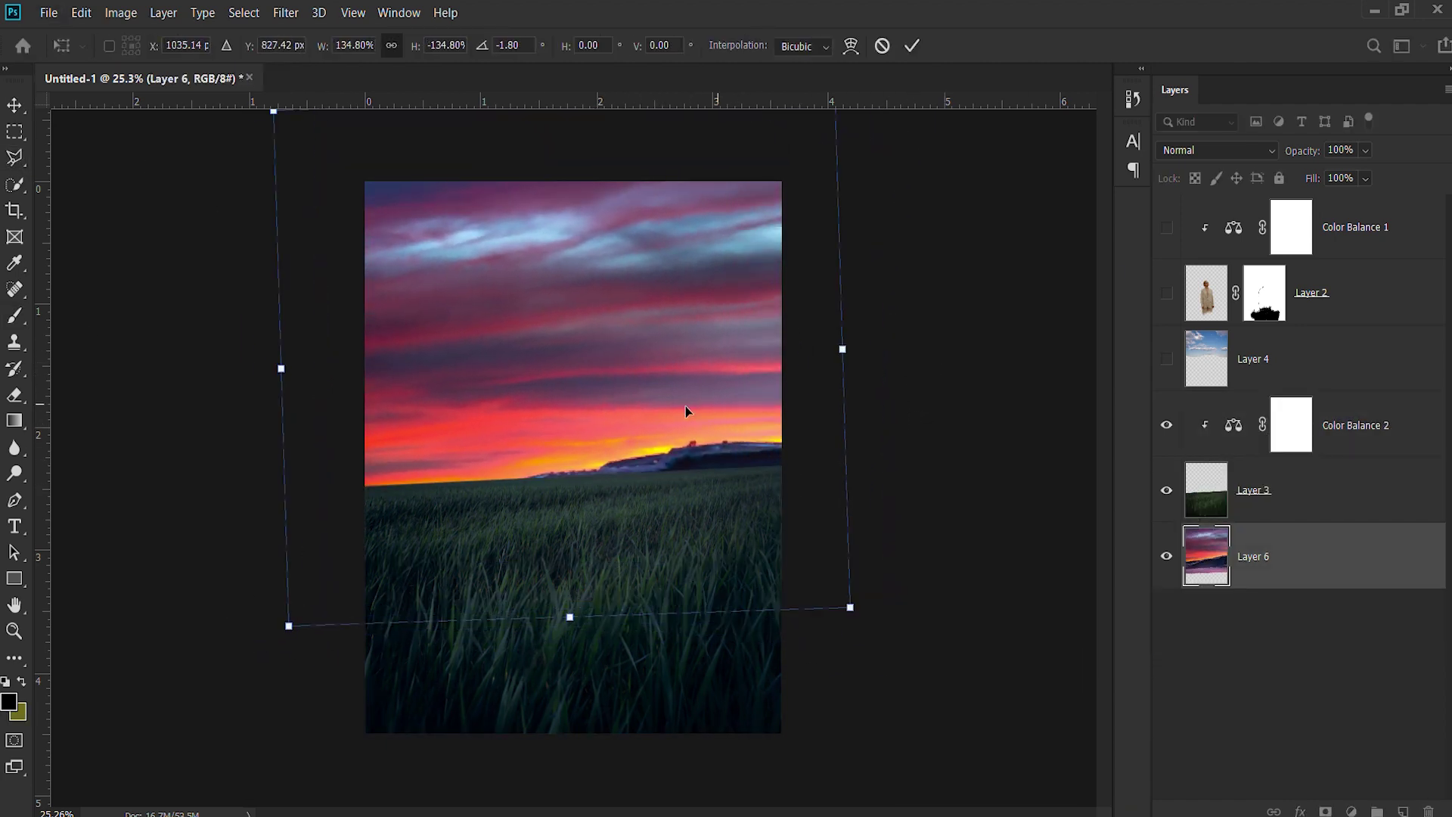
pyautogui.press('Return')
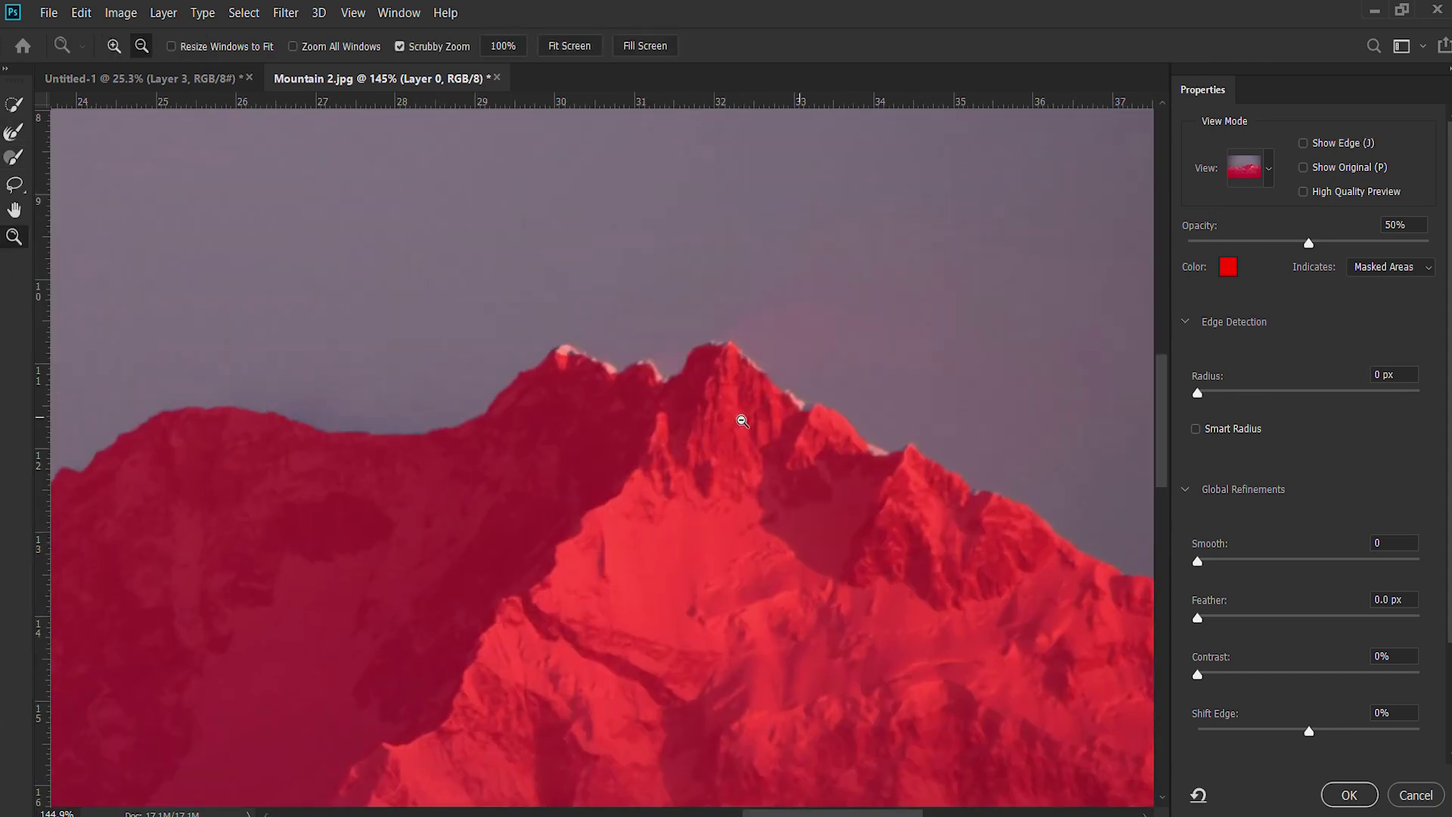
# - Refine the snowy ridge edge in Select and Mask and apply the cut-out of the grey sky
pyautogui.press('r')
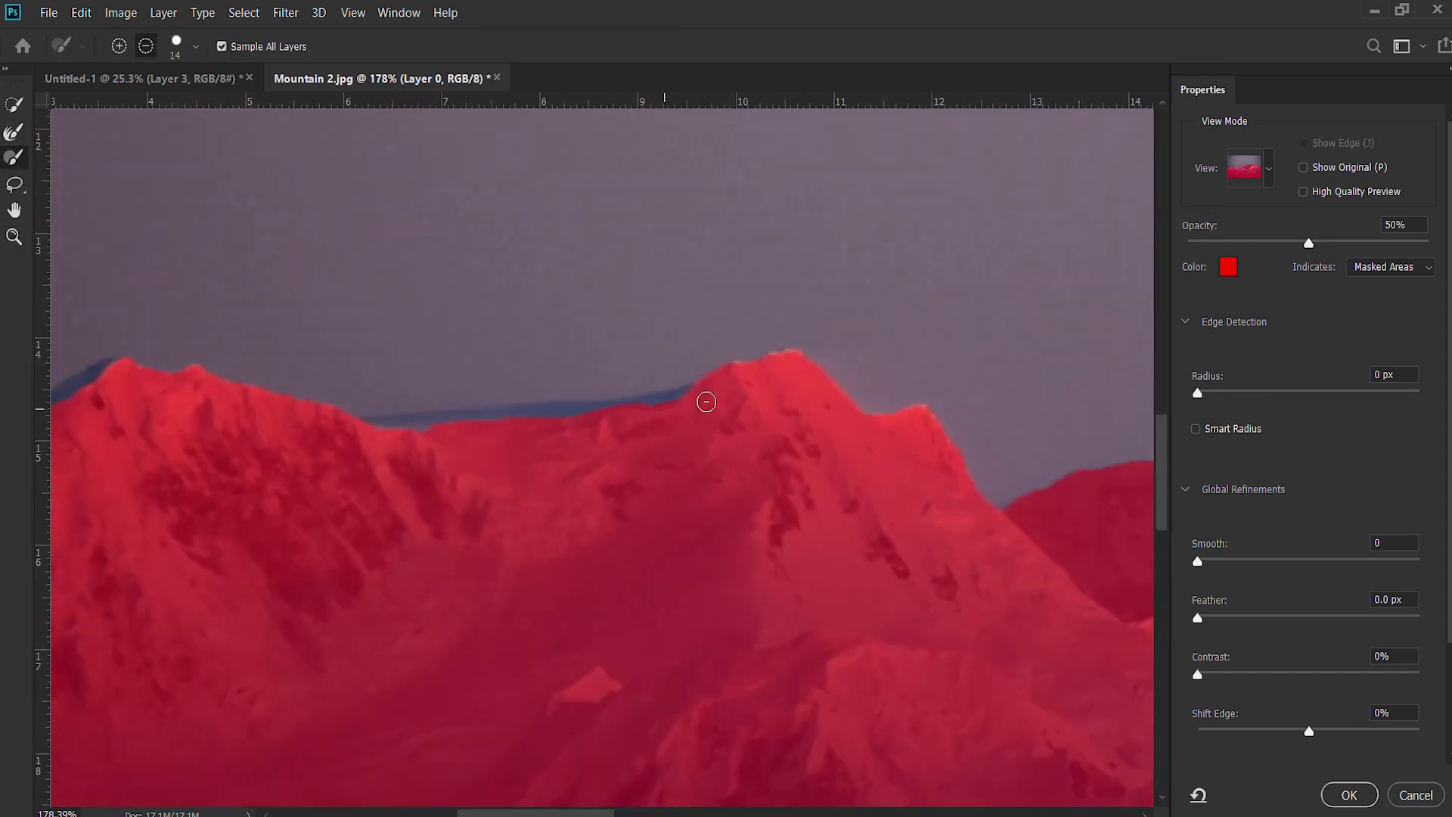
pyautogui.hscroll(-5, 706, 402)
pyautogui.hotkey('ctrl', '0')
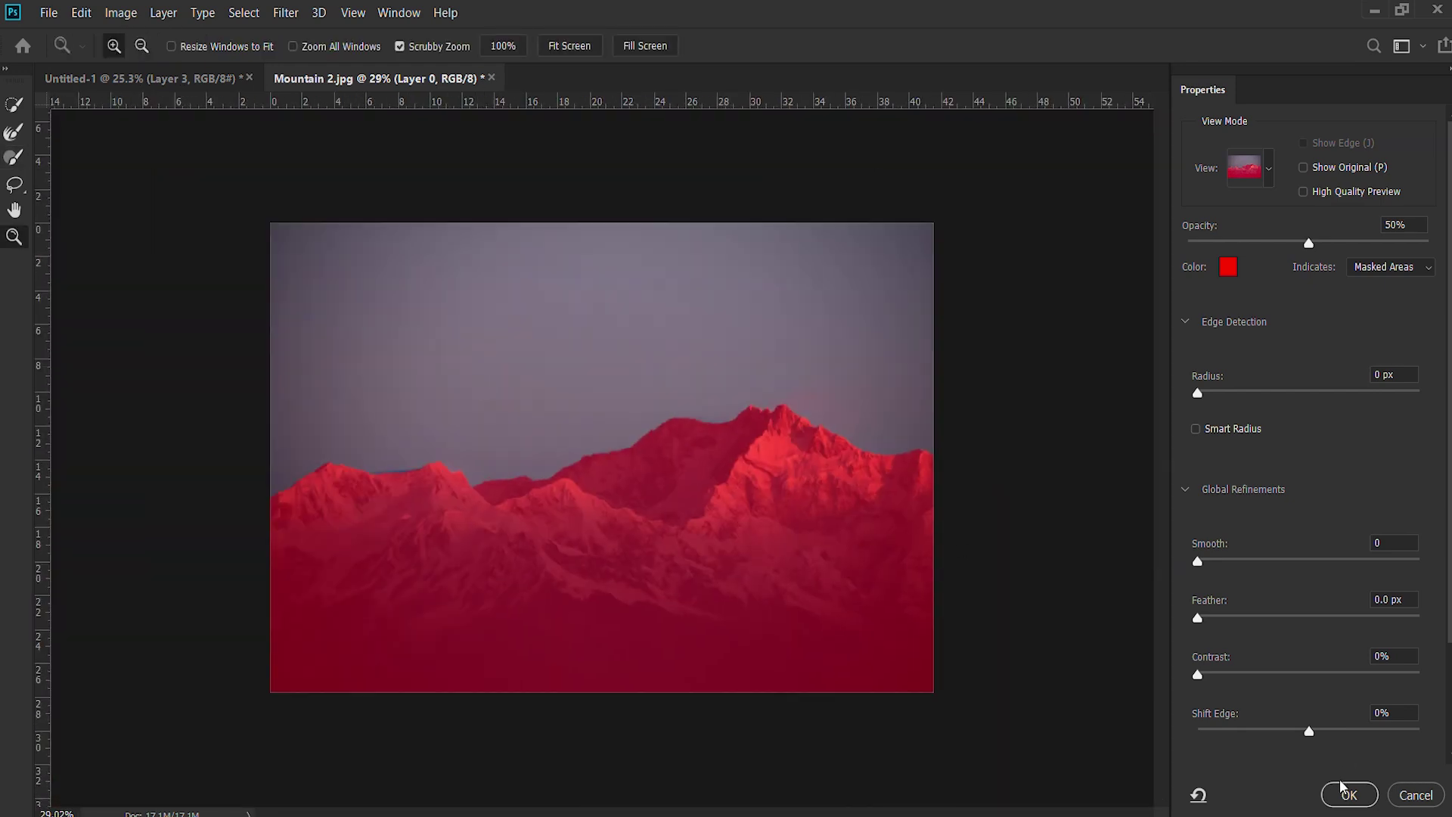
pyautogui.click(1349, 795)
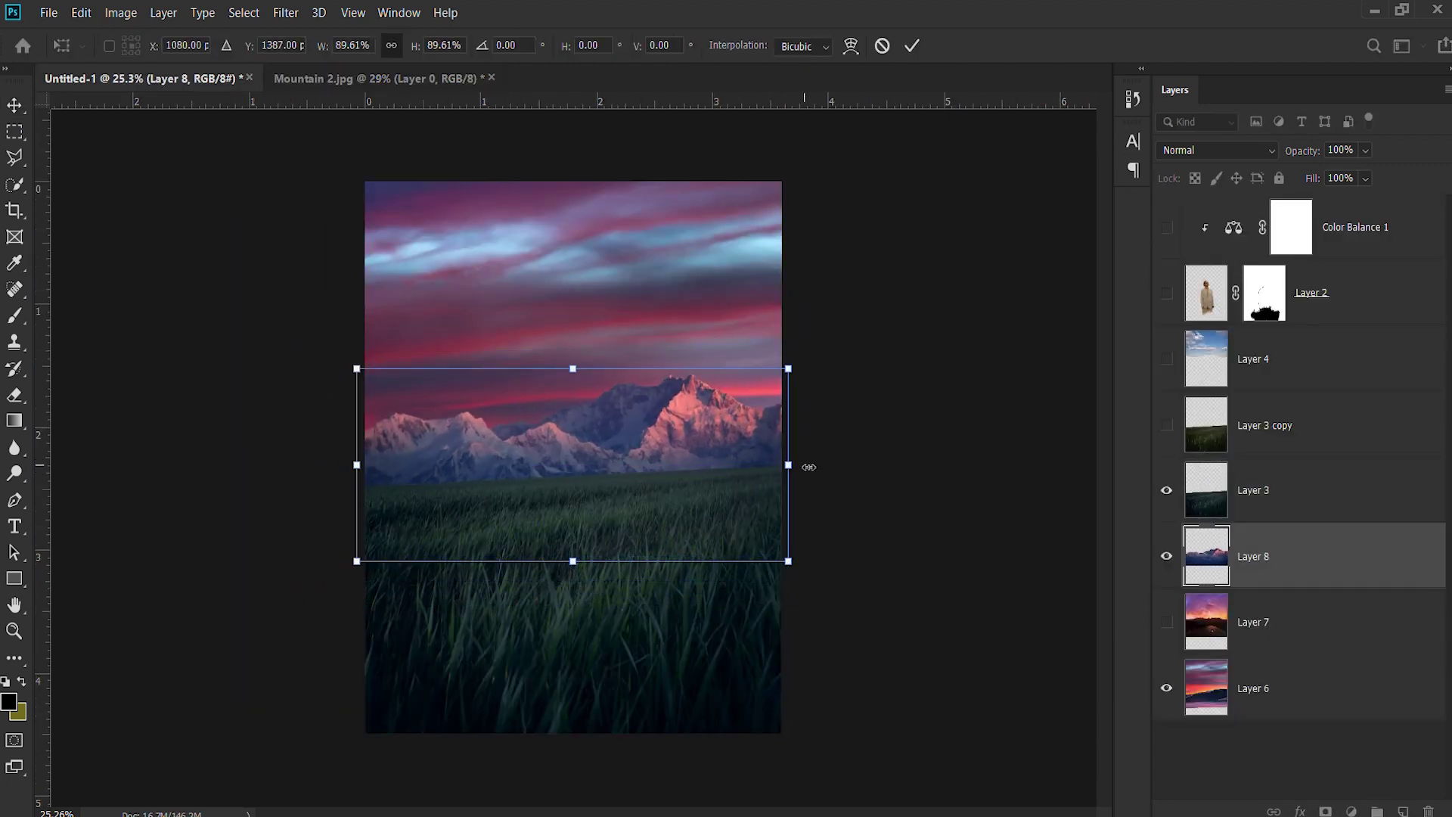
# - Confirm the mountains' placement and resize the streaked Layer 6 sky
pyautogui.press('Return')
pyautogui.click(666, 217)
pyautogui.hotkey('ctrl', 't')
pyautogui.hotkey('ctrl', '-')
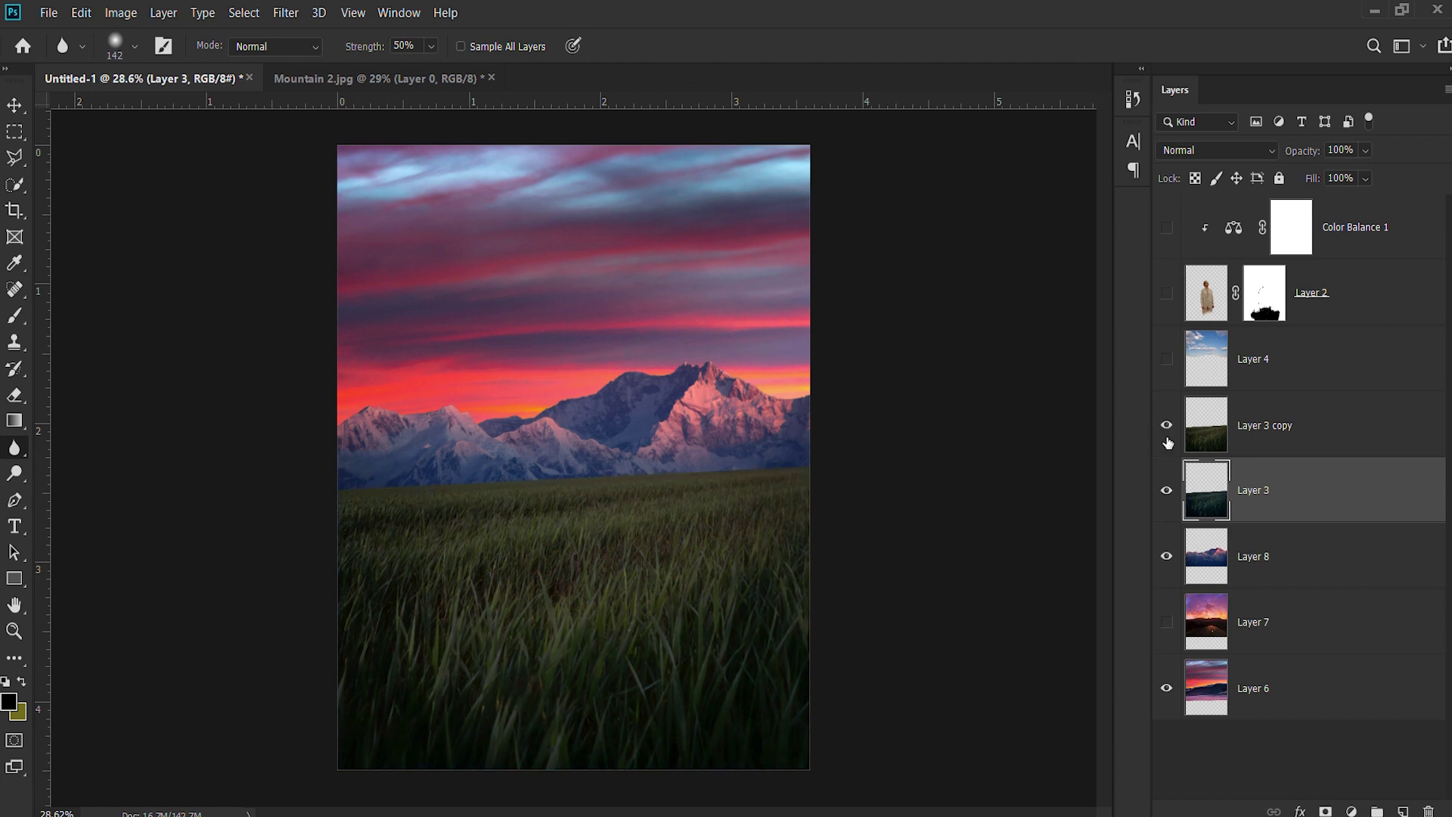
# - Delete the grass copy and Layer 7, and show the sky copy with Darken blending
pyautogui.click(1256, 425)
pyautogui.press('Delete')
pyautogui.press('v')
pyautogui.click(1166, 358)
pyautogui.click(1256, 359)
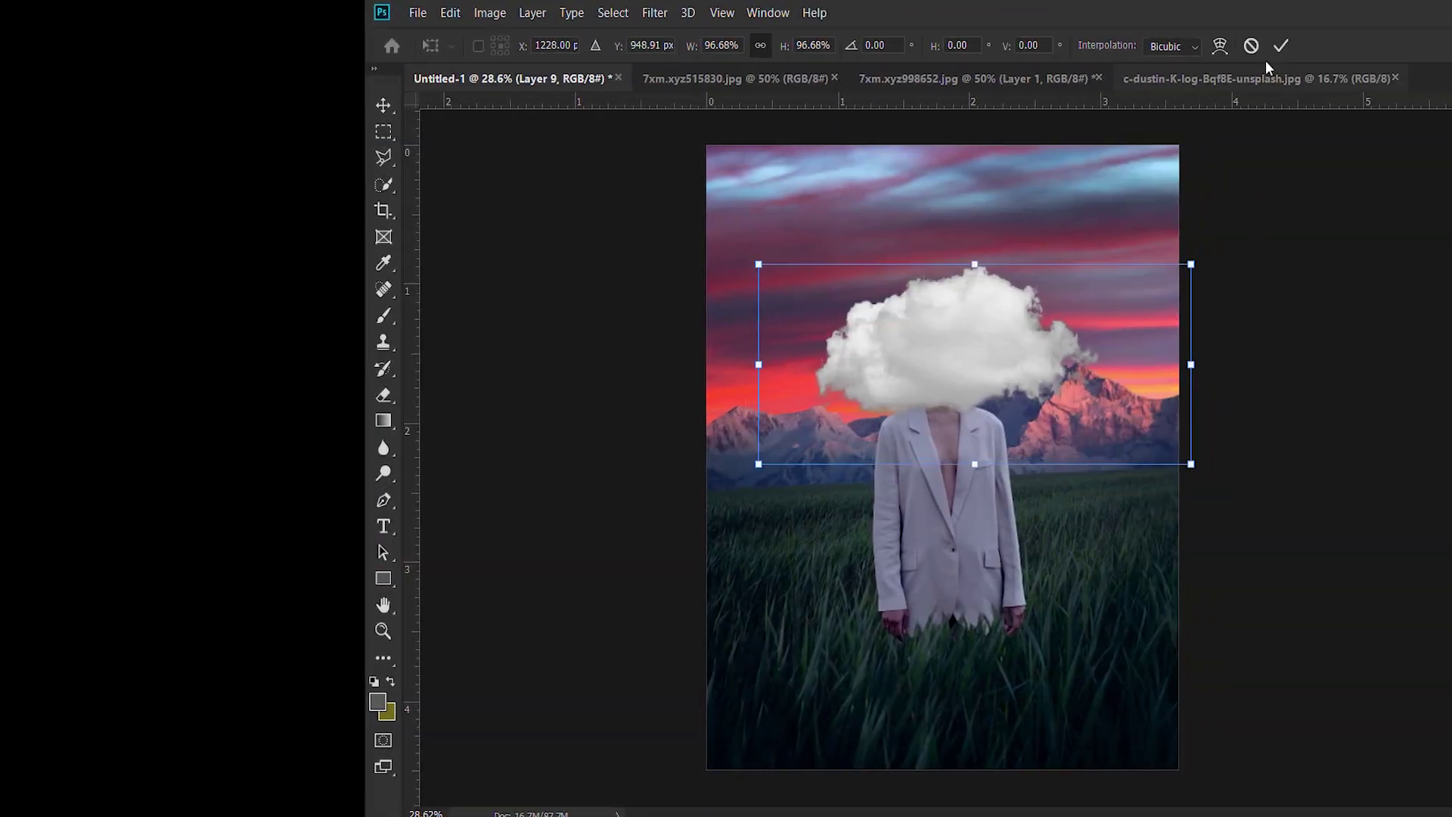
# - Confirm the cloud Layer 9 transform over the woman's head
pyautogui.click(1280, 45)
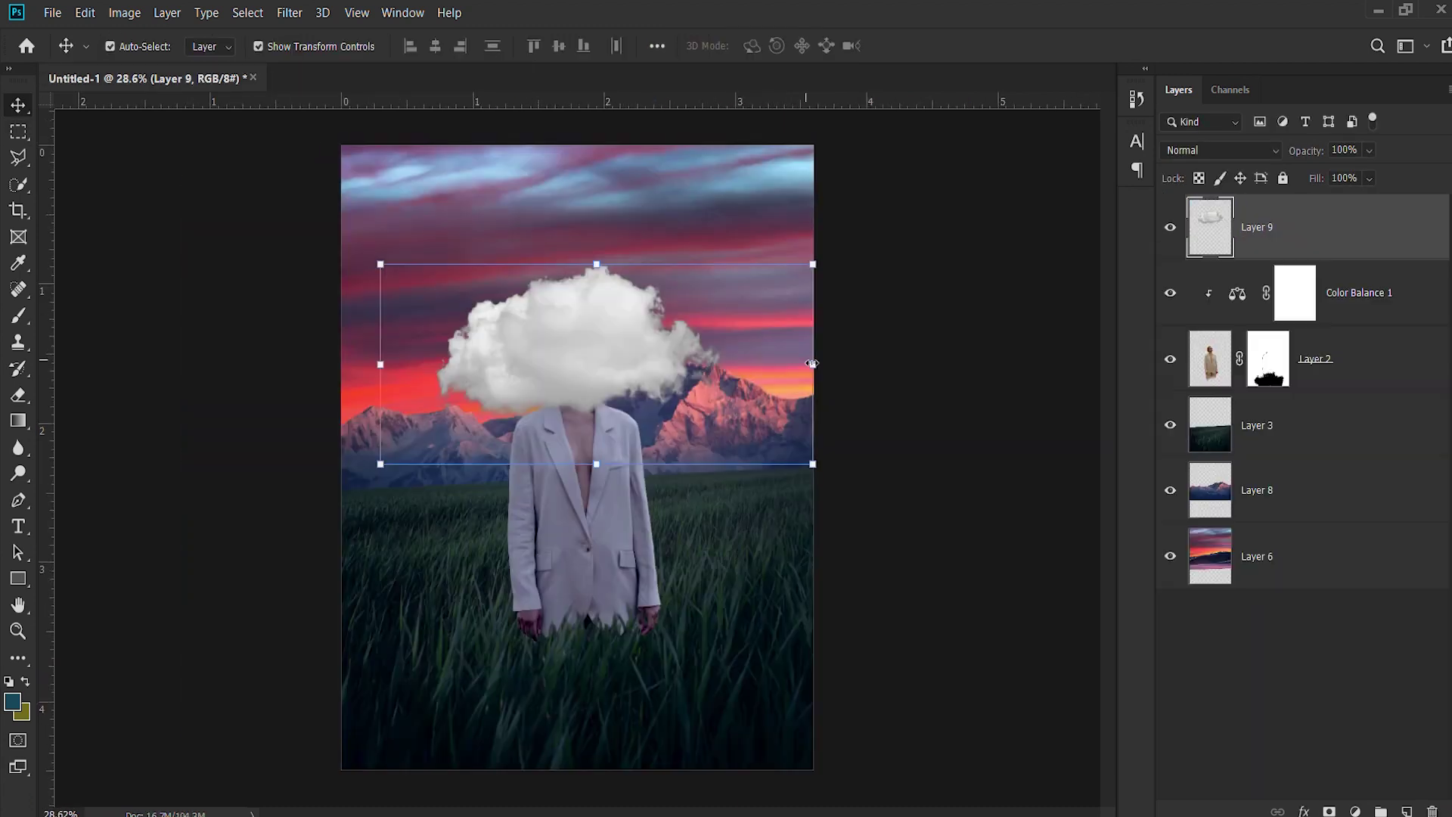
# - Narrow the Layer 9 cloud over the woman's head and commit the transform
pyautogui.moveTo(811, 363); pyautogui.dragTo(781, 365)
pyautogui.press('Return')
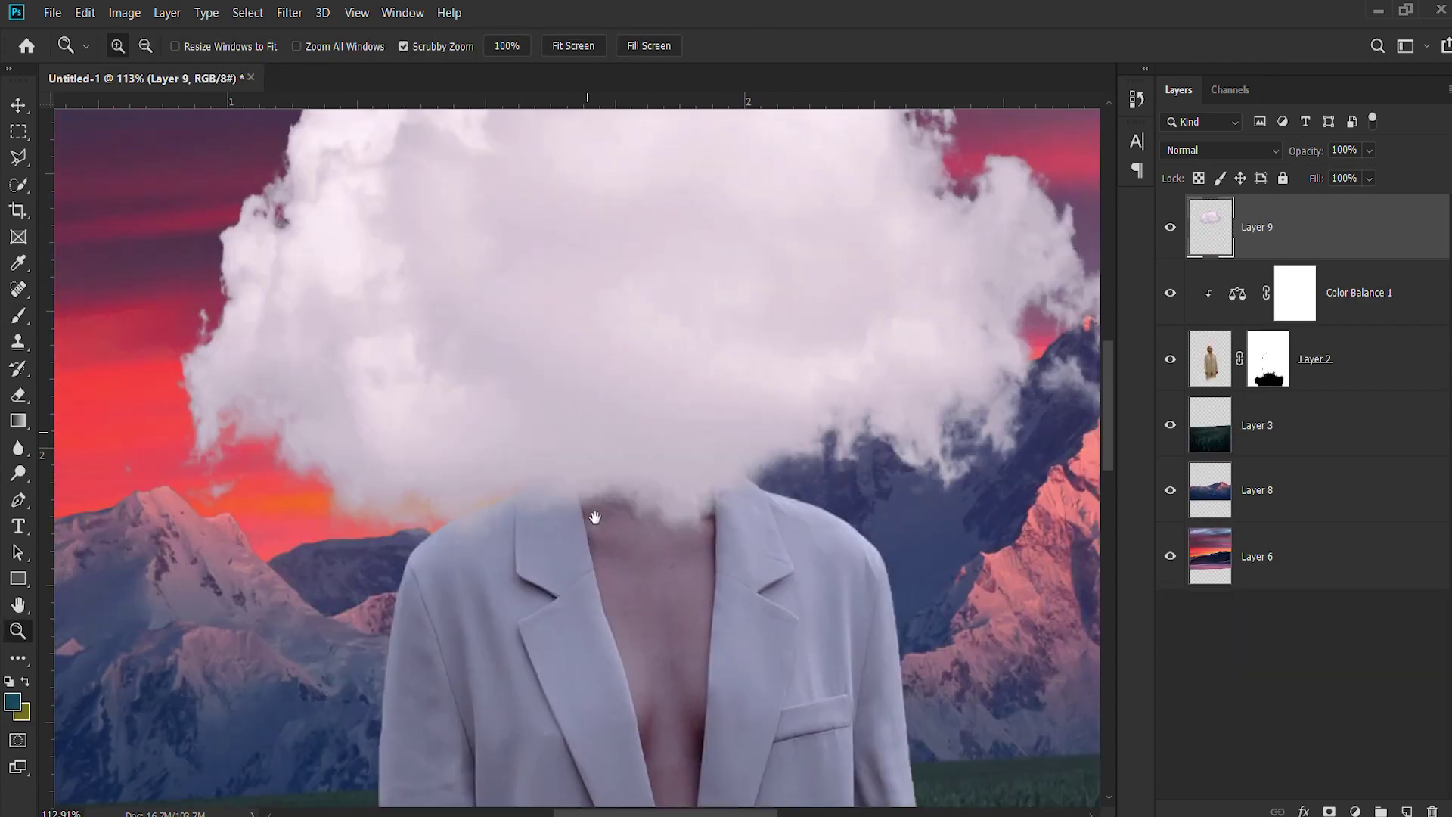
# - Invert and clip the Exposure mask, then paint it in white over the neck and left jacket edge
pyautogui.hotkey('ctrl', 'i')
pyautogui.press('b')
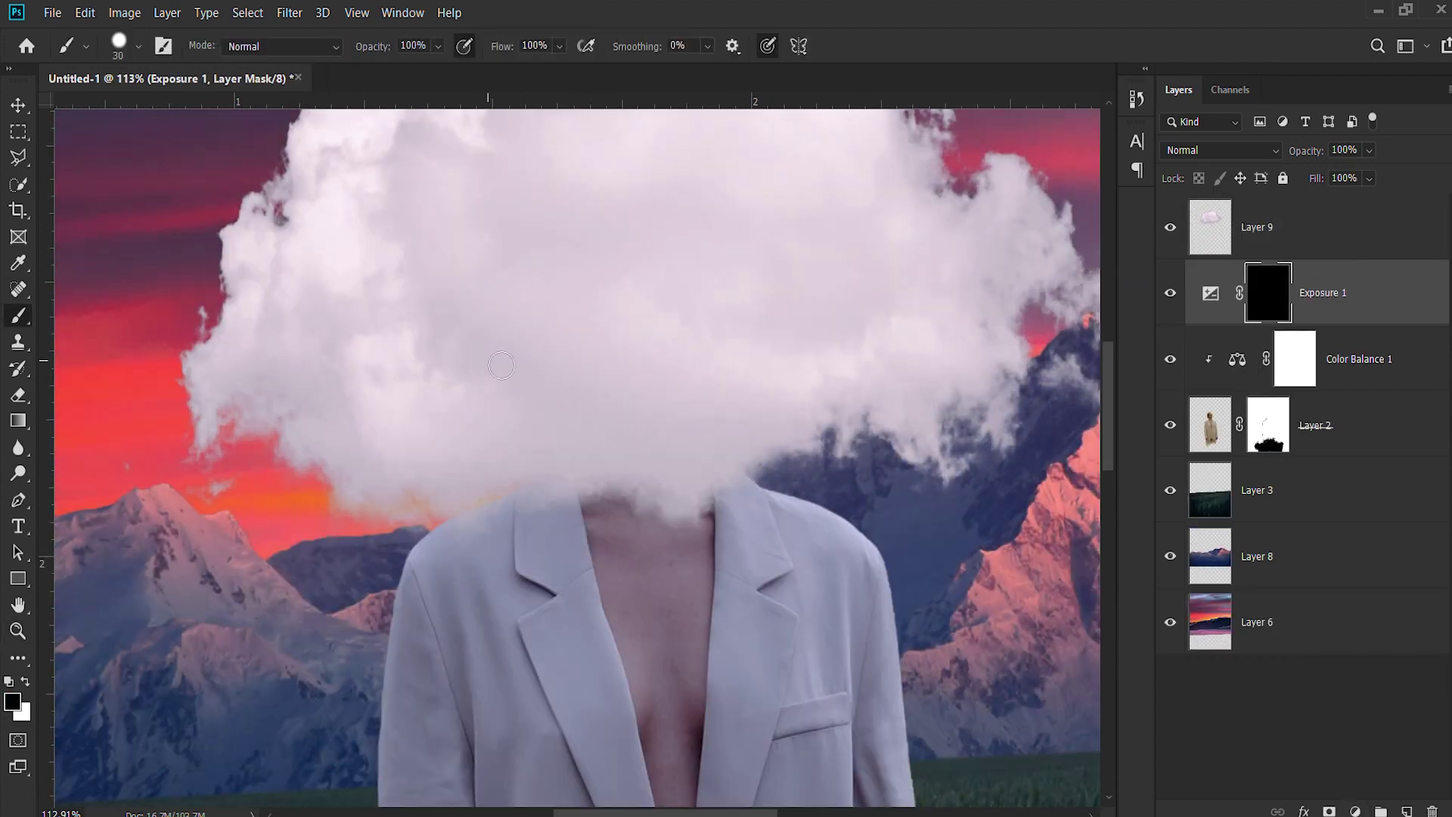
pyautogui.press('x')
pyautogui.hotkey('ctrl', 'alt', 'g')
pyautogui.press('[')
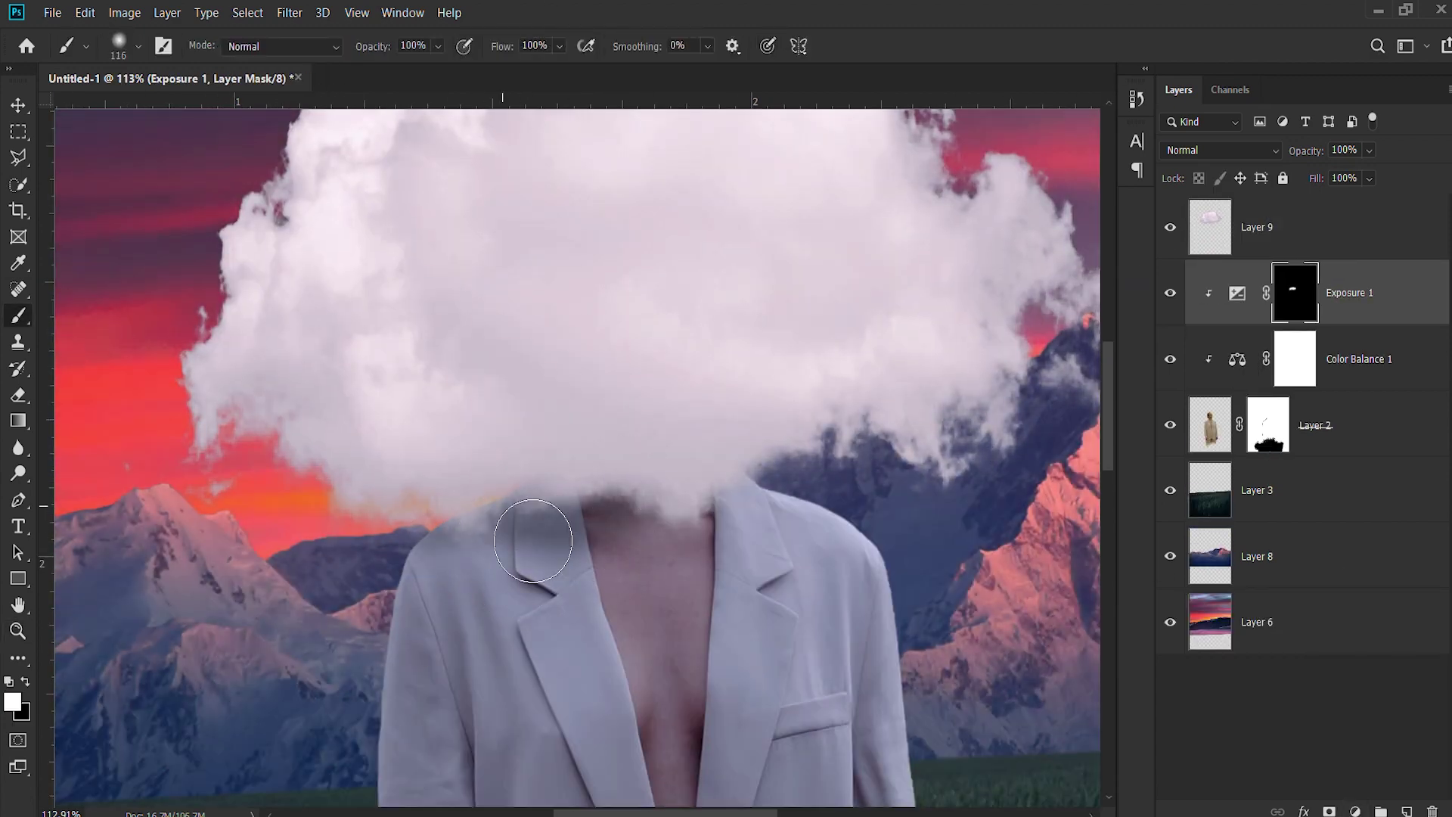
pyautogui.moveTo(635, 529)
pyautogui.mouseDown()
pyautogui.moveTo(703, 522)
pyautogui.moveTo(492, 537)
pyautogui.moveTo(533, 537)
pyautogui.moveTo(484, 756)
pyautogui.mouseUp()
pyautogui.moveTo(596, 481); pyautogui.dragTo(634, 208)
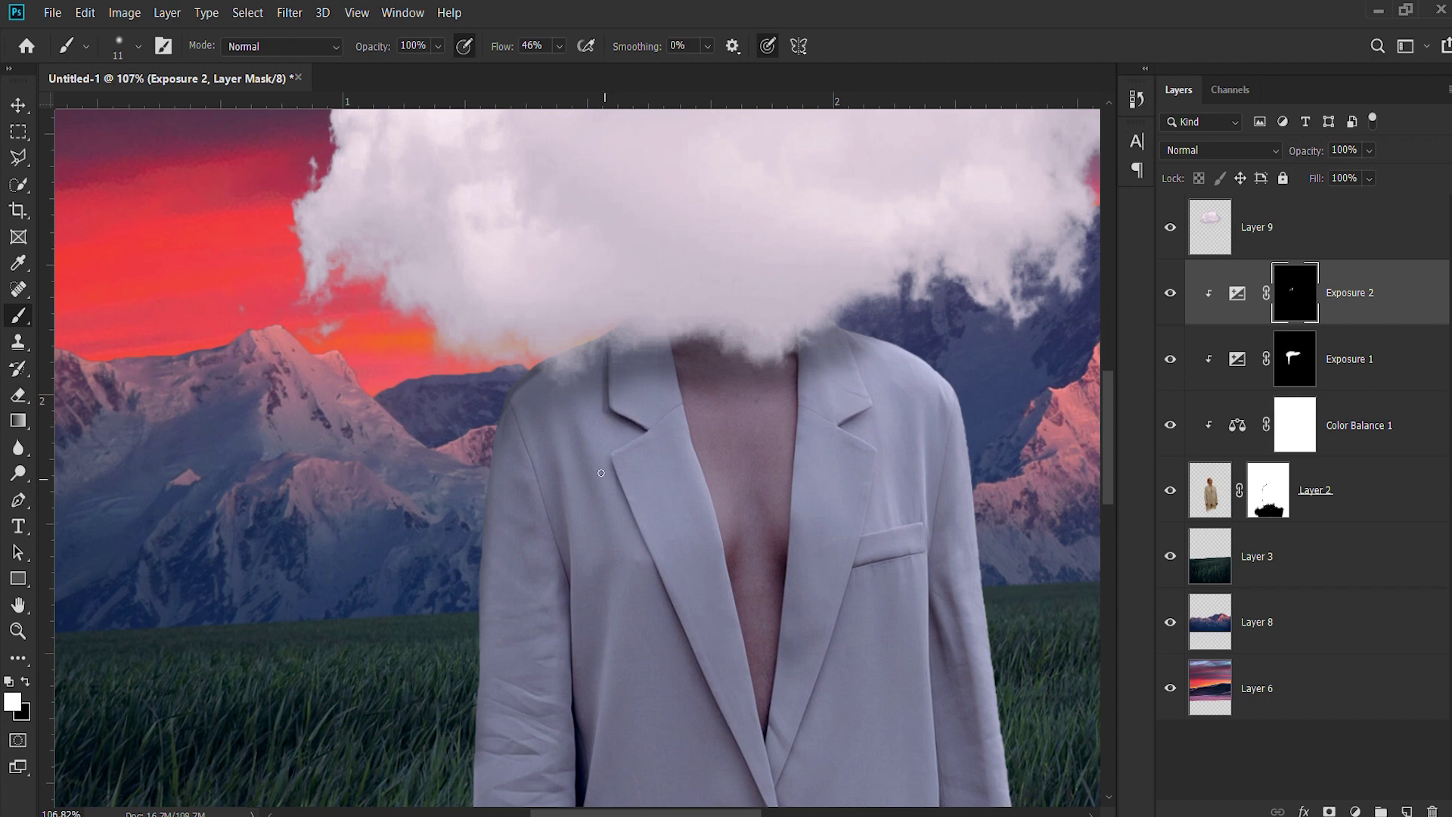
pyautogui.scroll(-5, 601, 472)
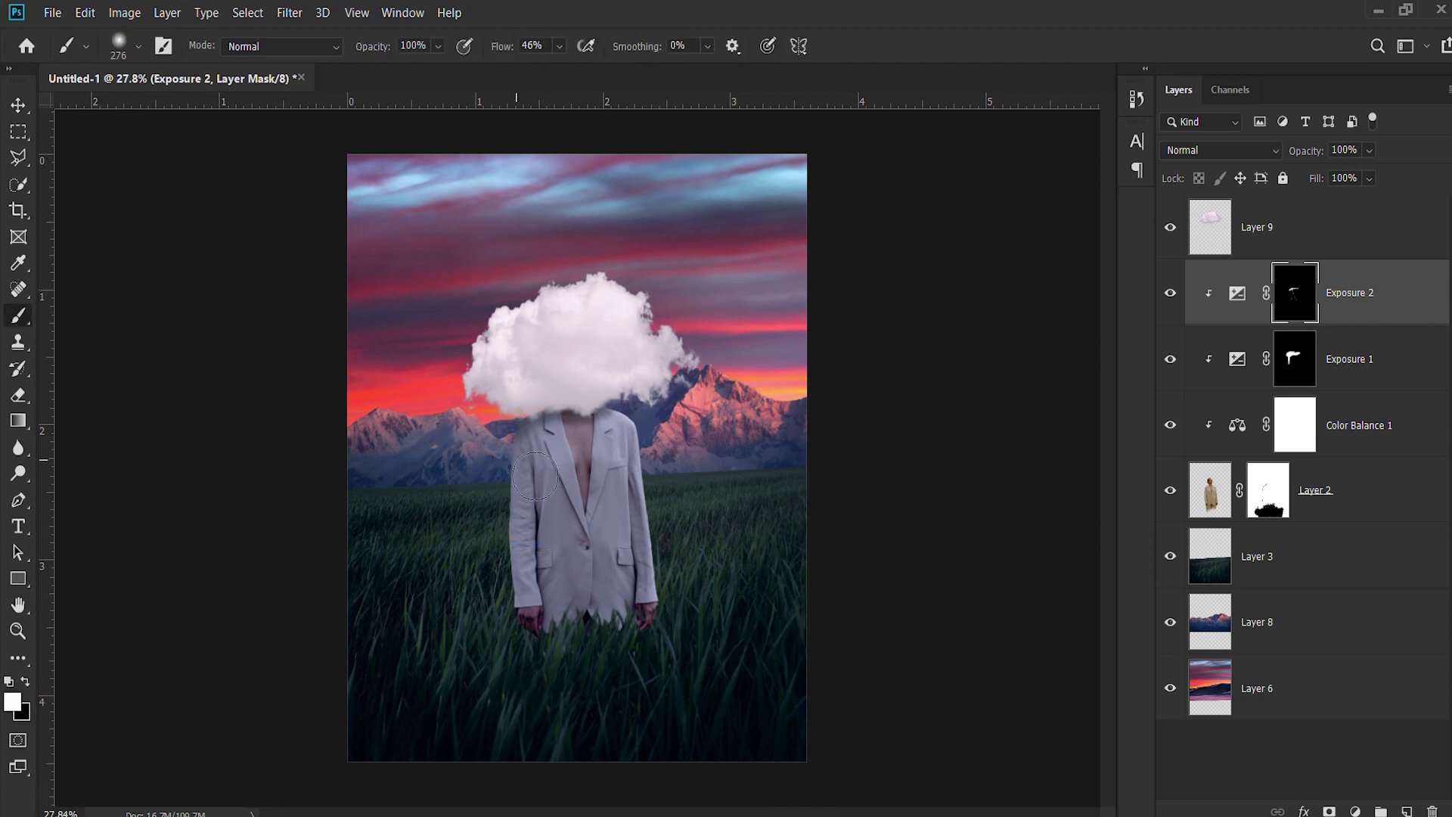
pyautogui.press('x')
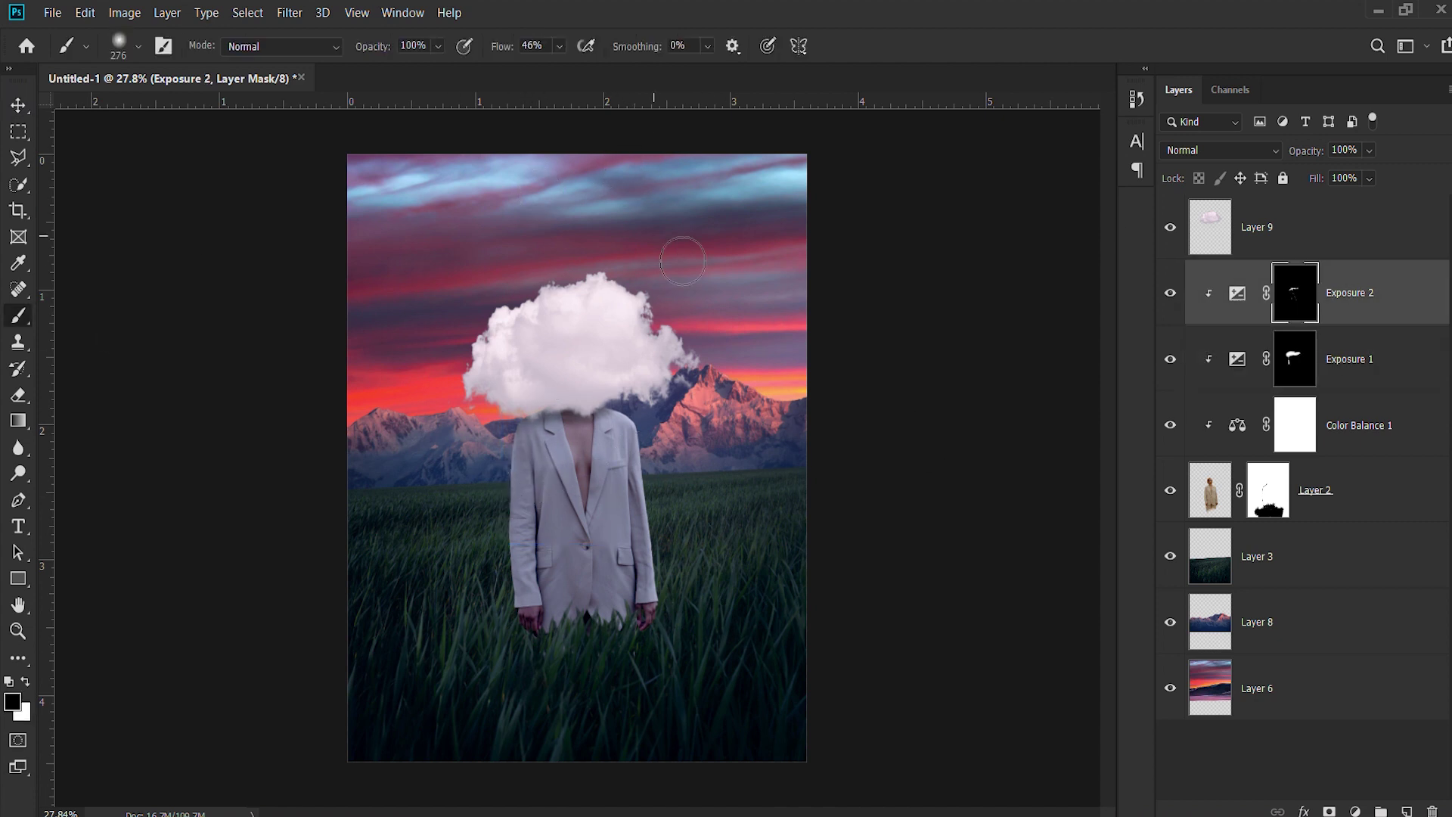
pyautogui.hotkey('ctrl', 'i')
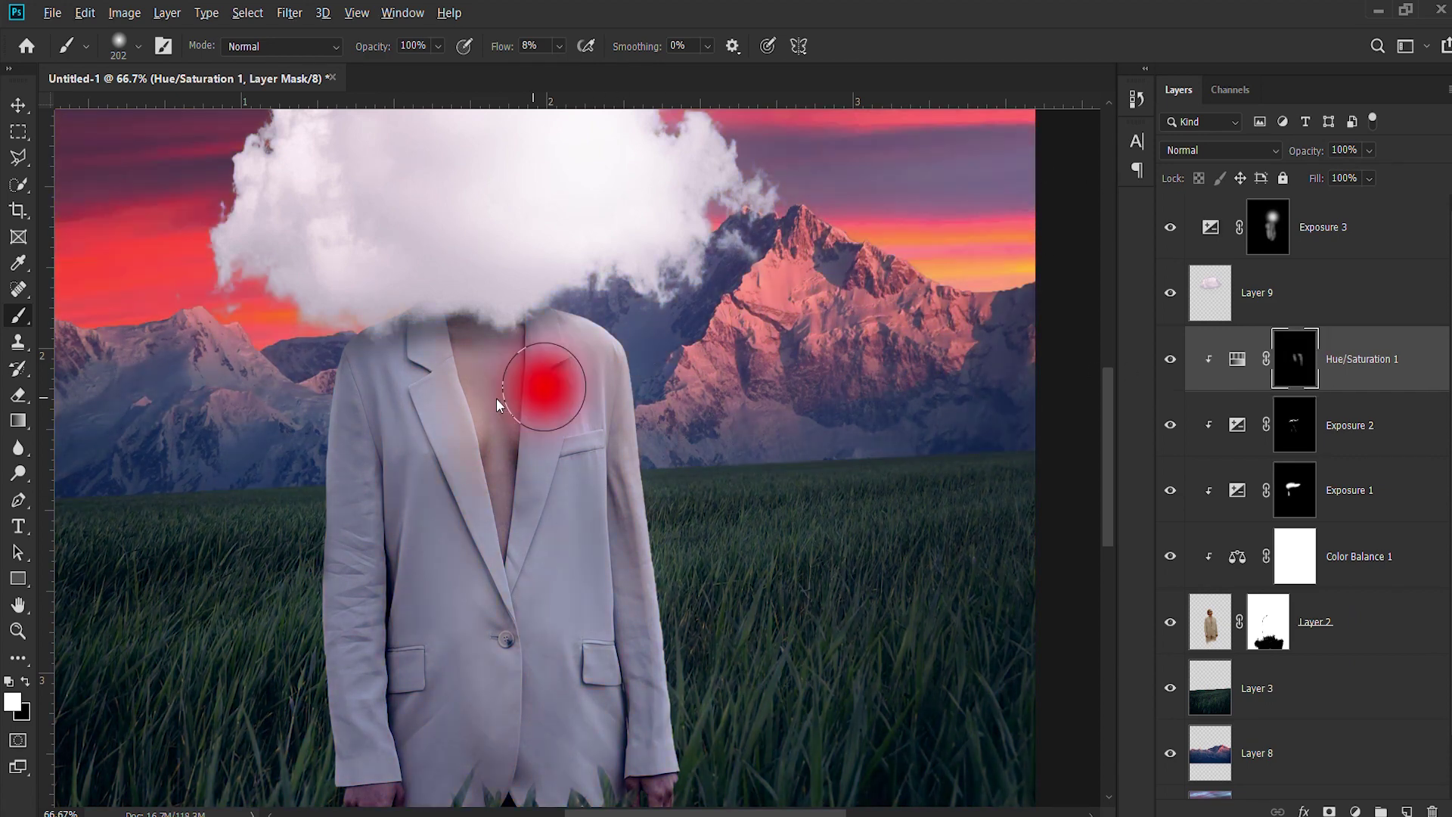
# - Paint Hue/Saturation 1's mask with a small soft brush over the jacket's chest and lapels
pyautogui.moveTo(497, 399); pyautogui.dragTo(467, 398)
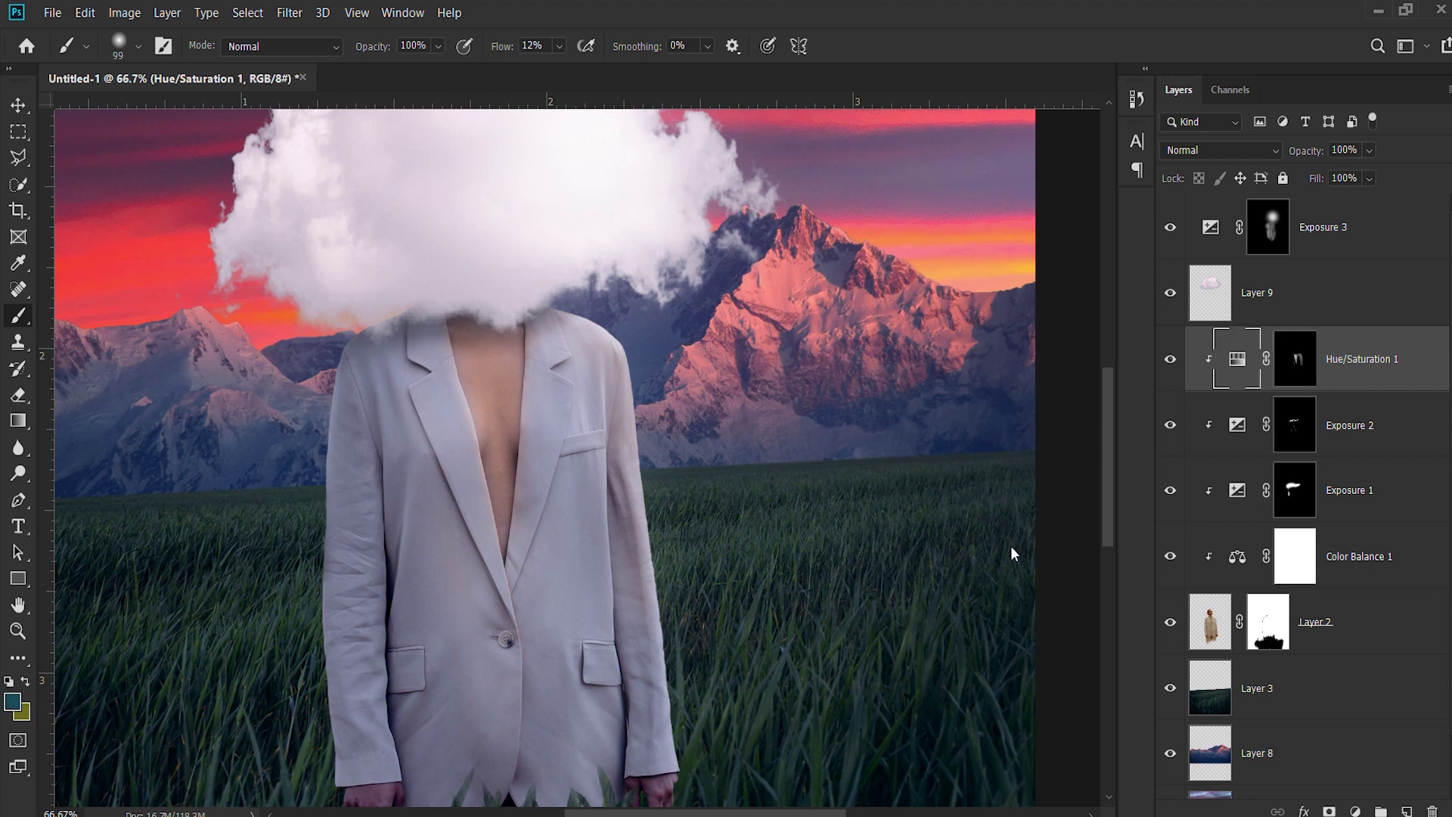
pyautogui.press('x')
pyautogui.hotkey('ctrl', '2')
pyautogui.click(1295, 358)
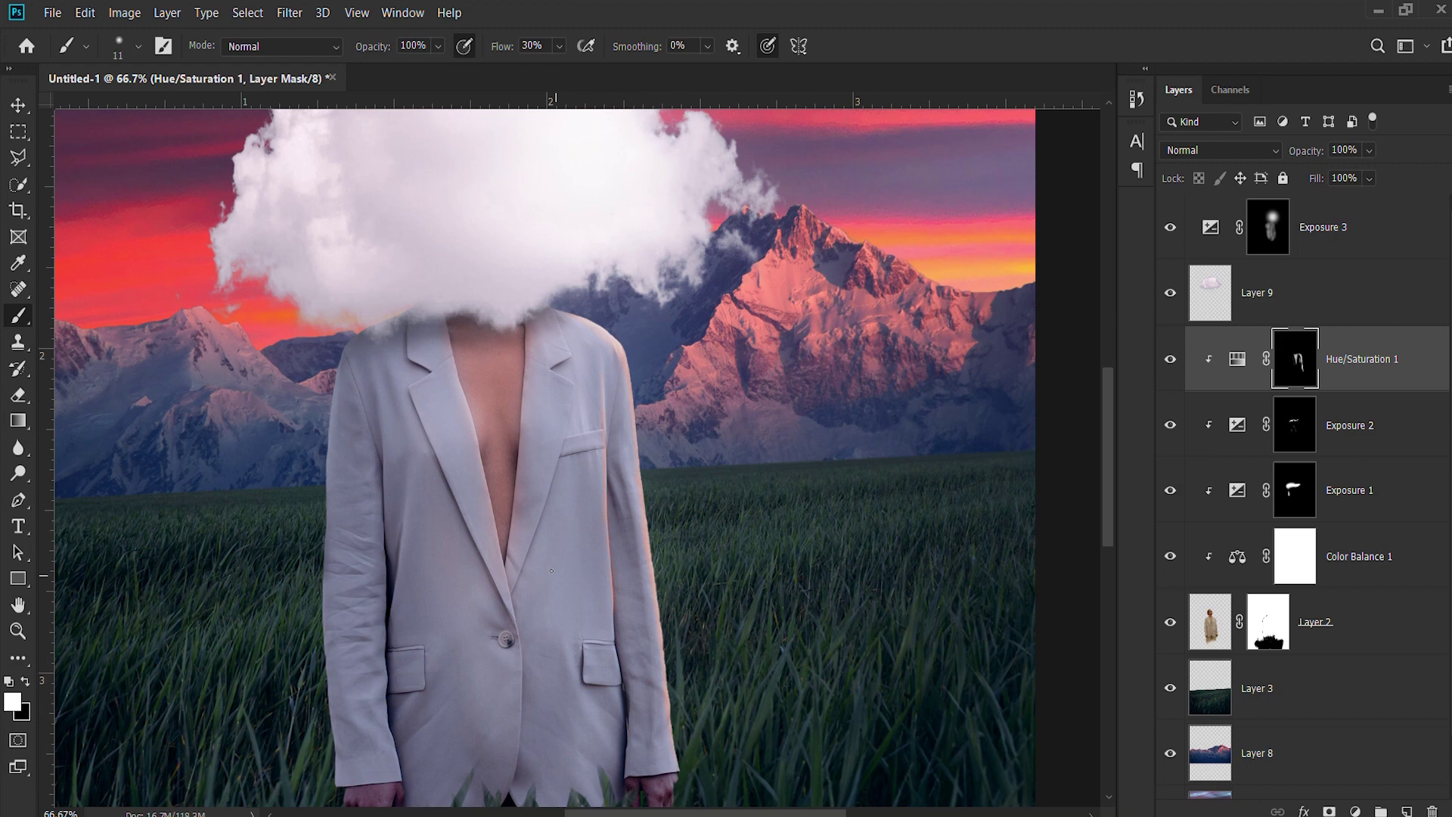
pyautogui.moveTo(571, 405); pyautogui.dragTo(613, 261)
pyautogui.press('x')
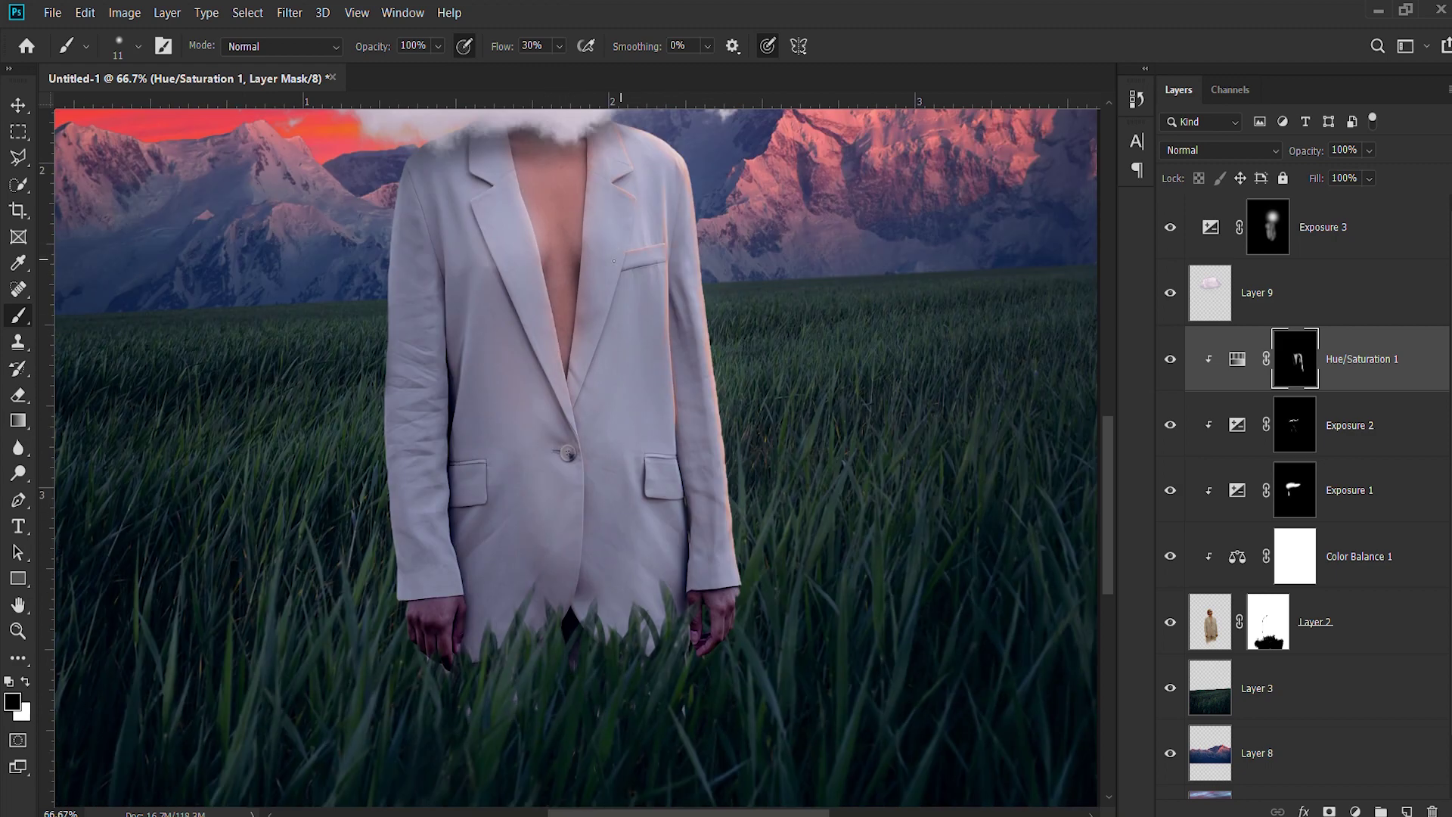
pyautogui.scroll(2, 716, 352)
pyautogui.moveTo(742, 315); pyautogui.dragTo(697, 586)
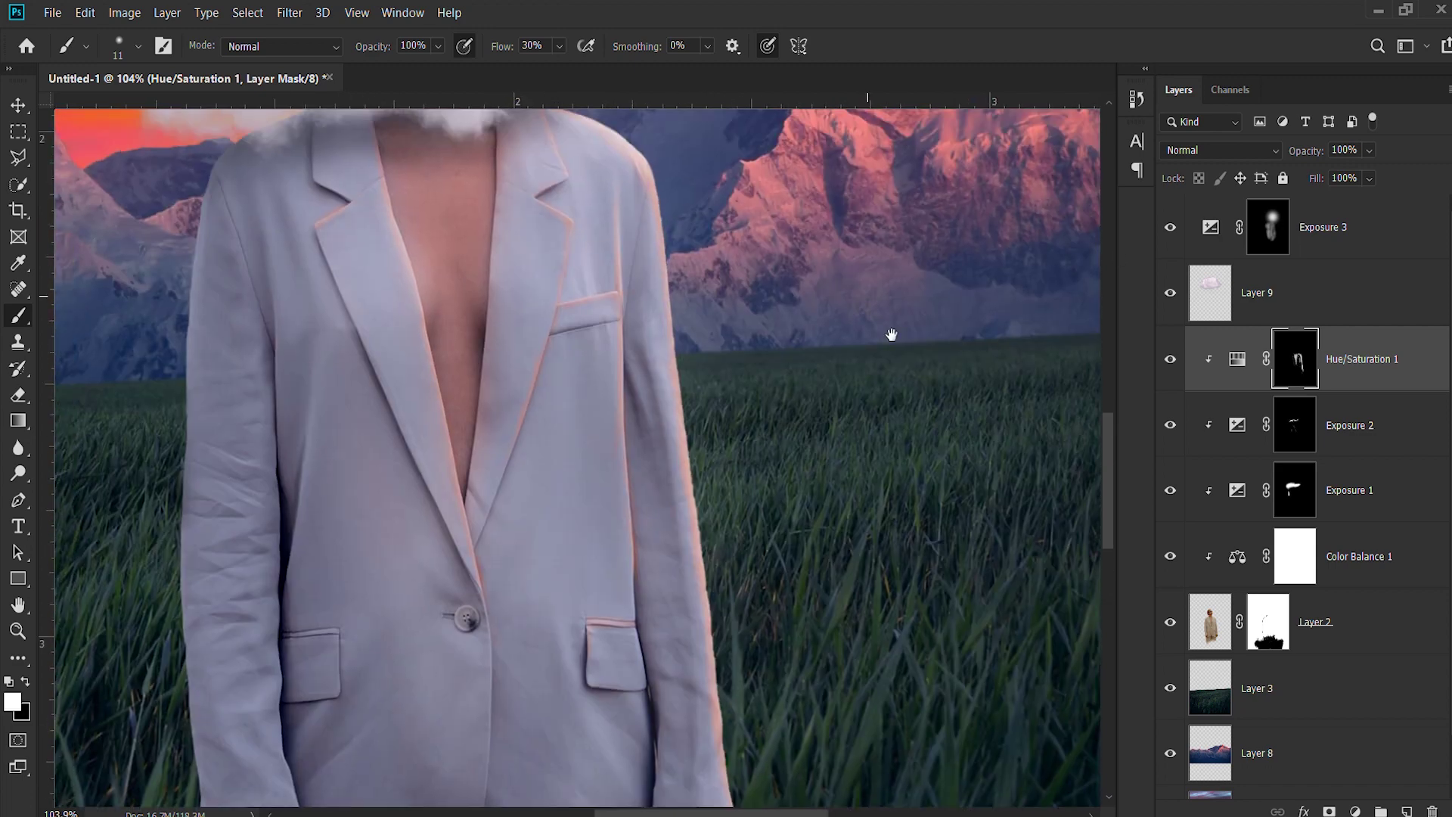
pyautogui.hotkey('shift', '-')
pyautogui.hotkey('shift', '-')
# - Create a red Soft Light tint layer clipped to the woman, at about half fill
pyautogui.hotkey('ctrl', '0')
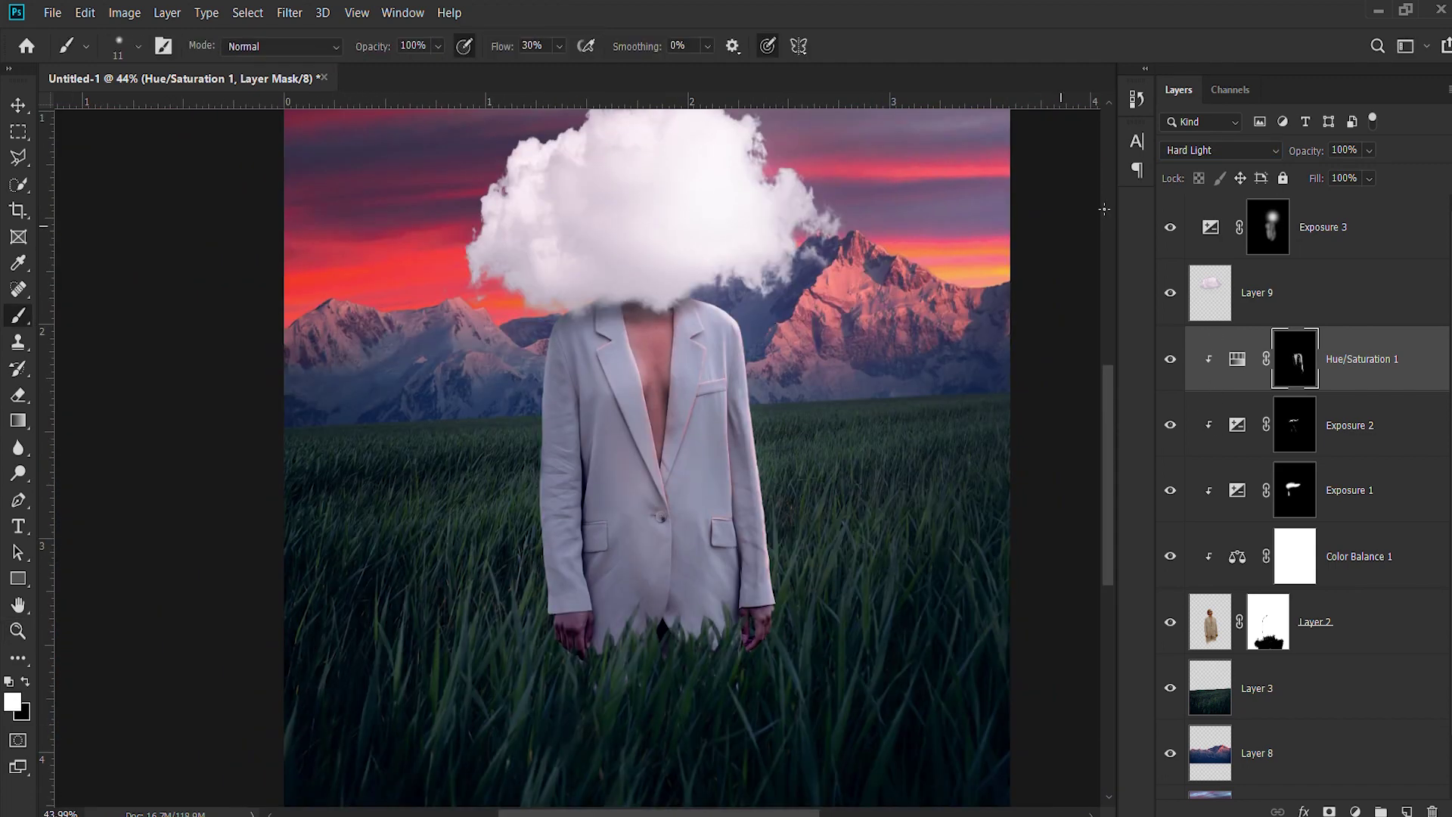
pyautogui.hotkey('shift', '-')
pyautogui.hotkey('shift', '-')
pyautogui.hotkey('shift', '+')
pyautogui.hotkey('ctrl', 'shift', 'alt', 'n')
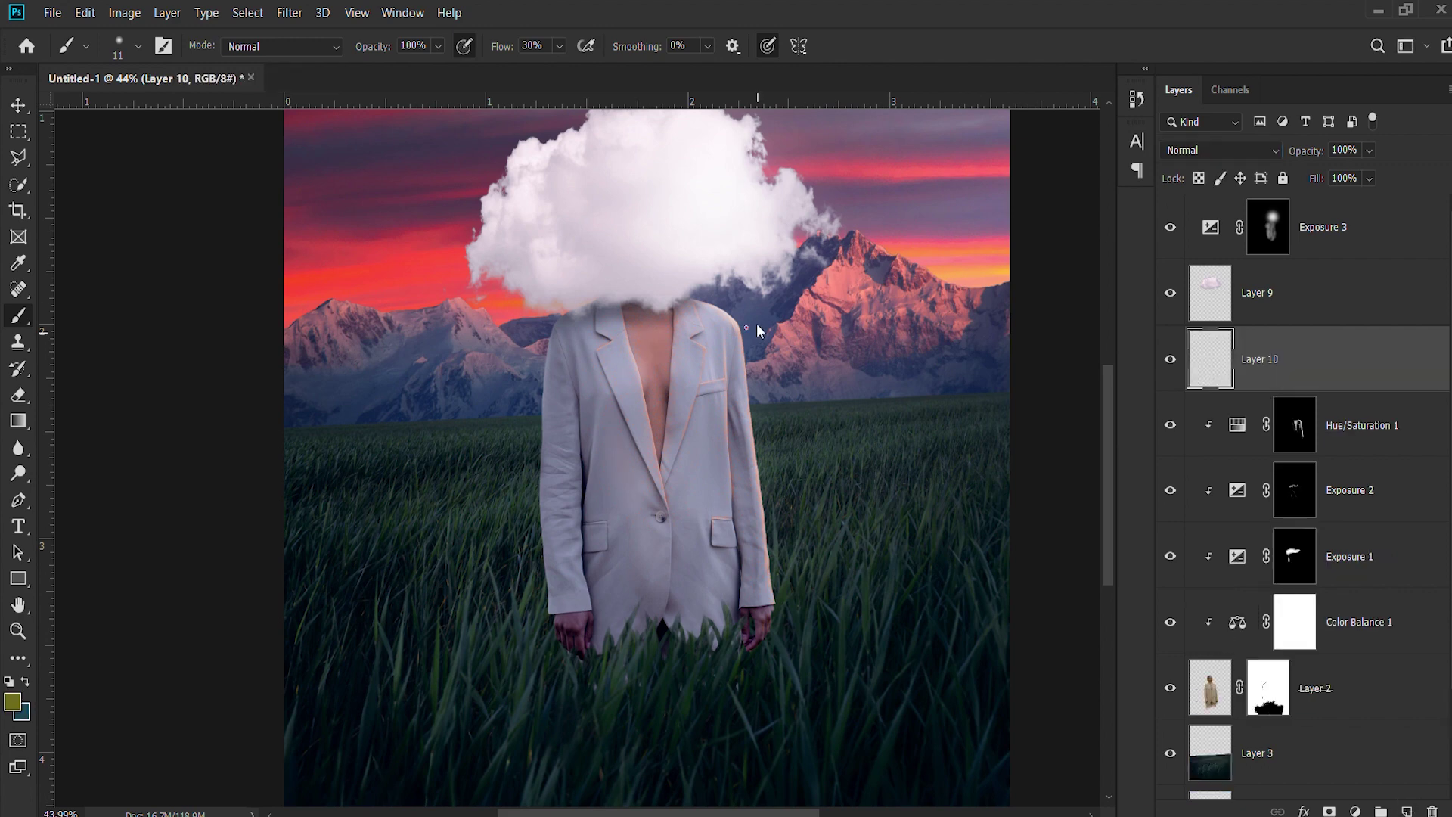
pyautogui.hotkey('ctrl', 'alt', 'g')
pyautogui.keyDown('alt'); pyautogui.click(173, 219); pyautogui.keyUp('alt')
pyautogui.hotkey('shift', '+')
pyautogui.hotkey('shift', '+')
pyautogui.hotkey('shift', '+')
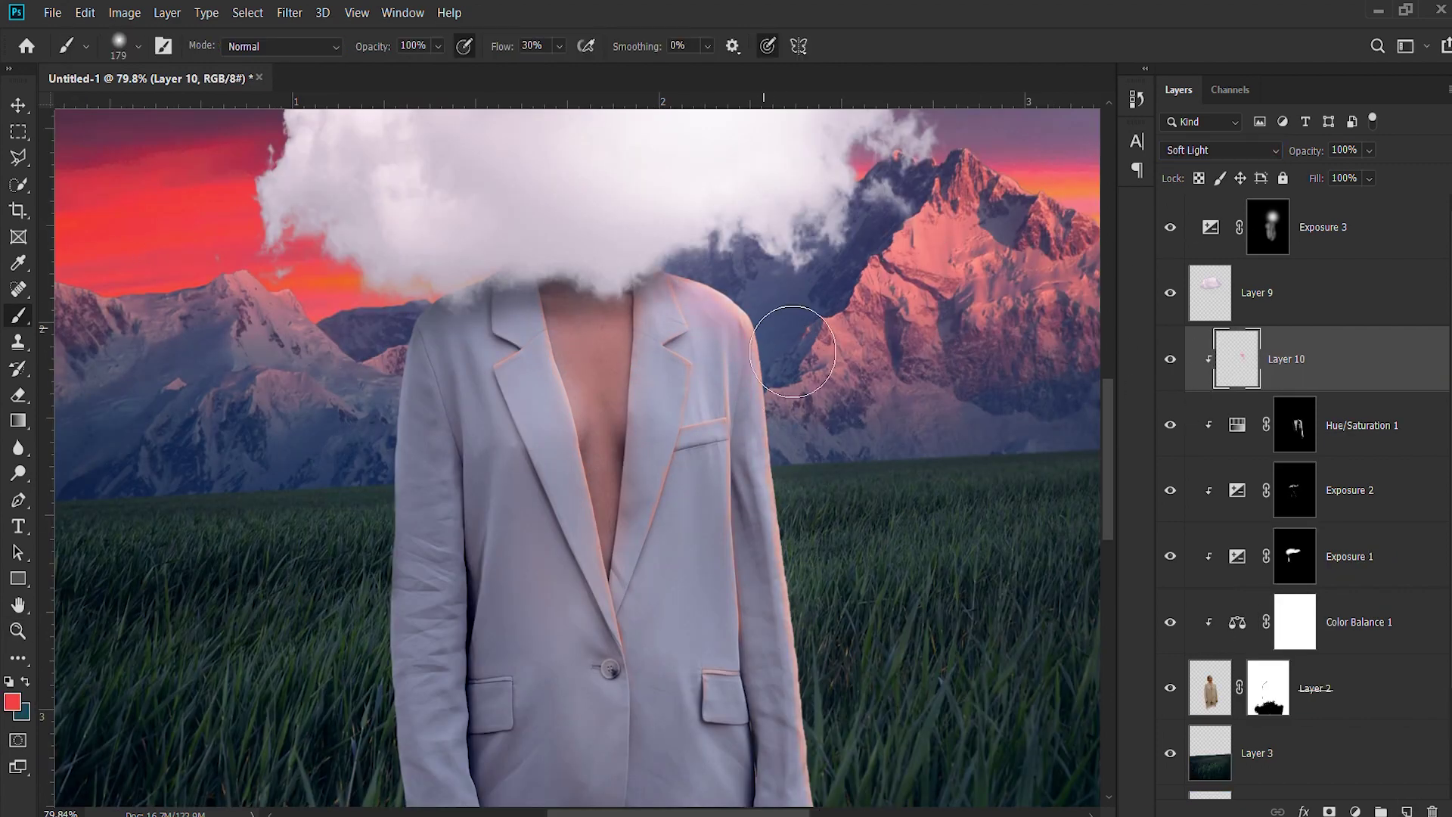
pyautogui.press('z')
pyautogui.moveTo(802, 442)
pyautogui.mouseDown()
pyautogui.moveTo(749, 441)
pyautogui.moveTo(966, 441)
pyautogui.mouseUp()
pyautogui.press('b')
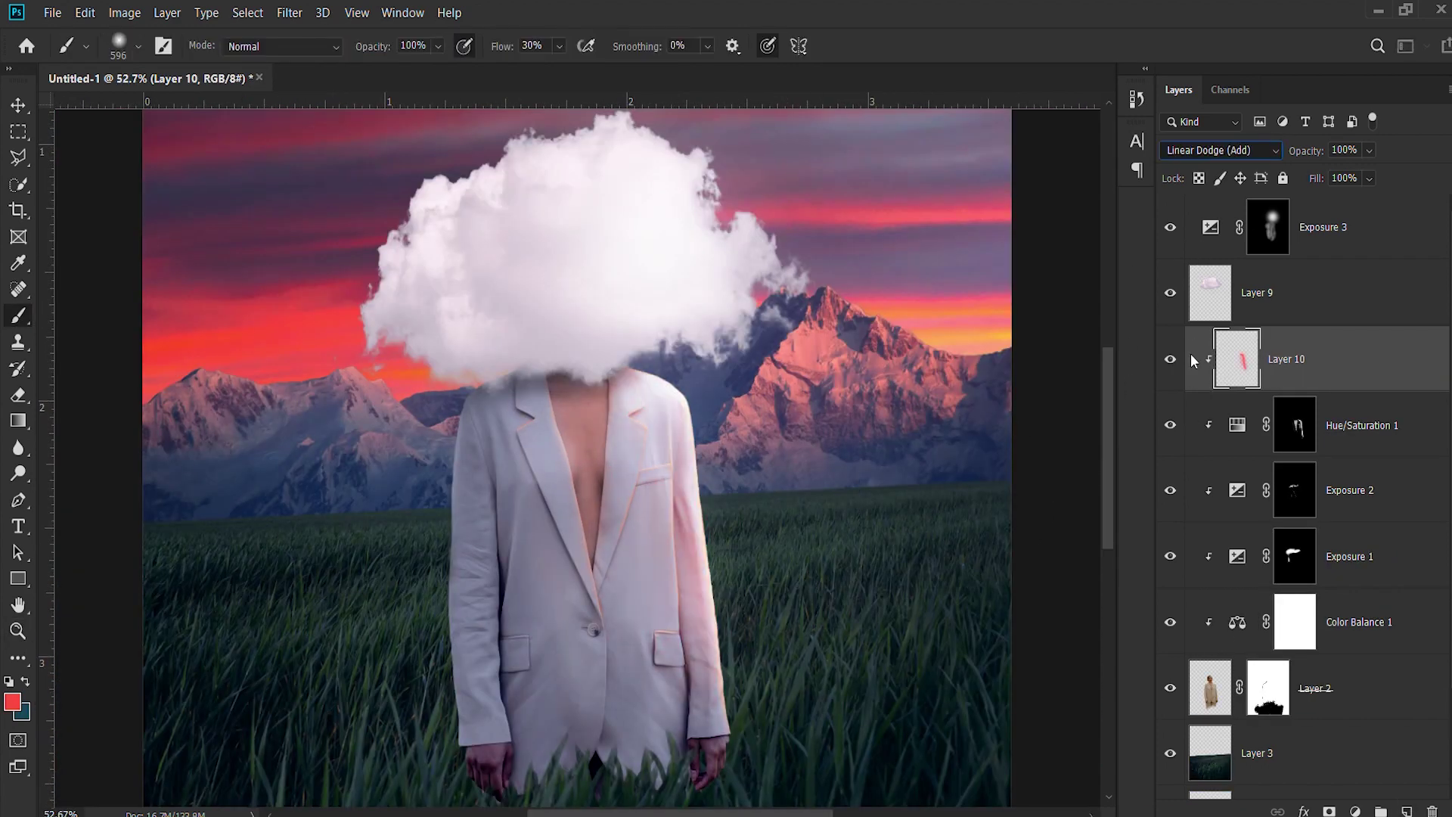
pyautogui.press('Up')
pyautogui.press('Up')
pyautogui.press('Up')
# - Add a second clipped peach tint layer and paint pink tint over the jacket
pyautogui.hotkey('shift', '+')
pyautogui.hotkey('shift', '+')
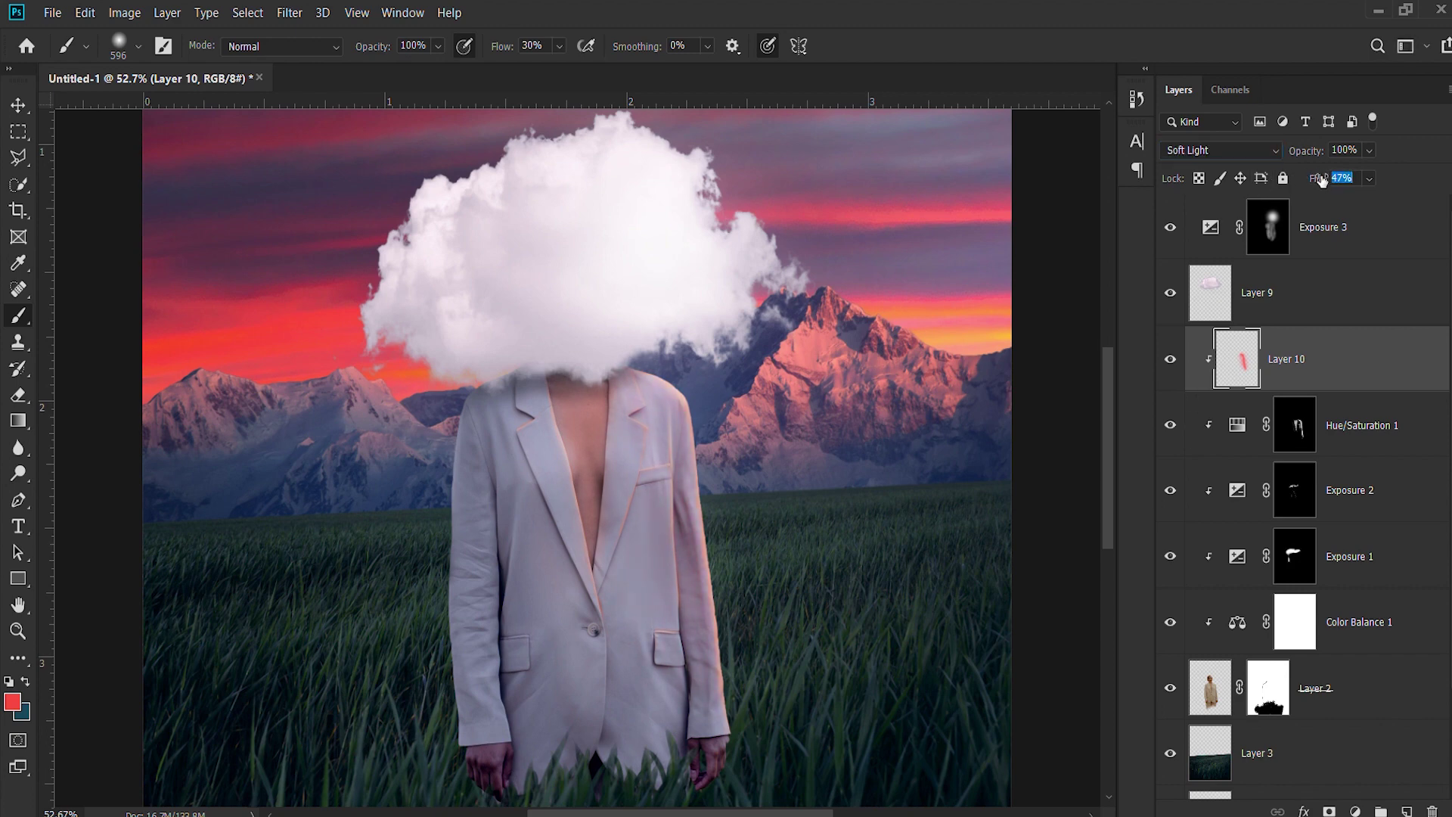
pyautogui.moveTo(870, 454); pyautogui.dragTo(809, 454)
pyautogui.hotkey('ctrl', 'shift', 'alt', 'n')
pyautogui.hotkey('ctrl', 'alt', 'g')
pyautogui.keyDown('alt'); pyautogui.click(803, 454); pyautogui.keyUp('alt')
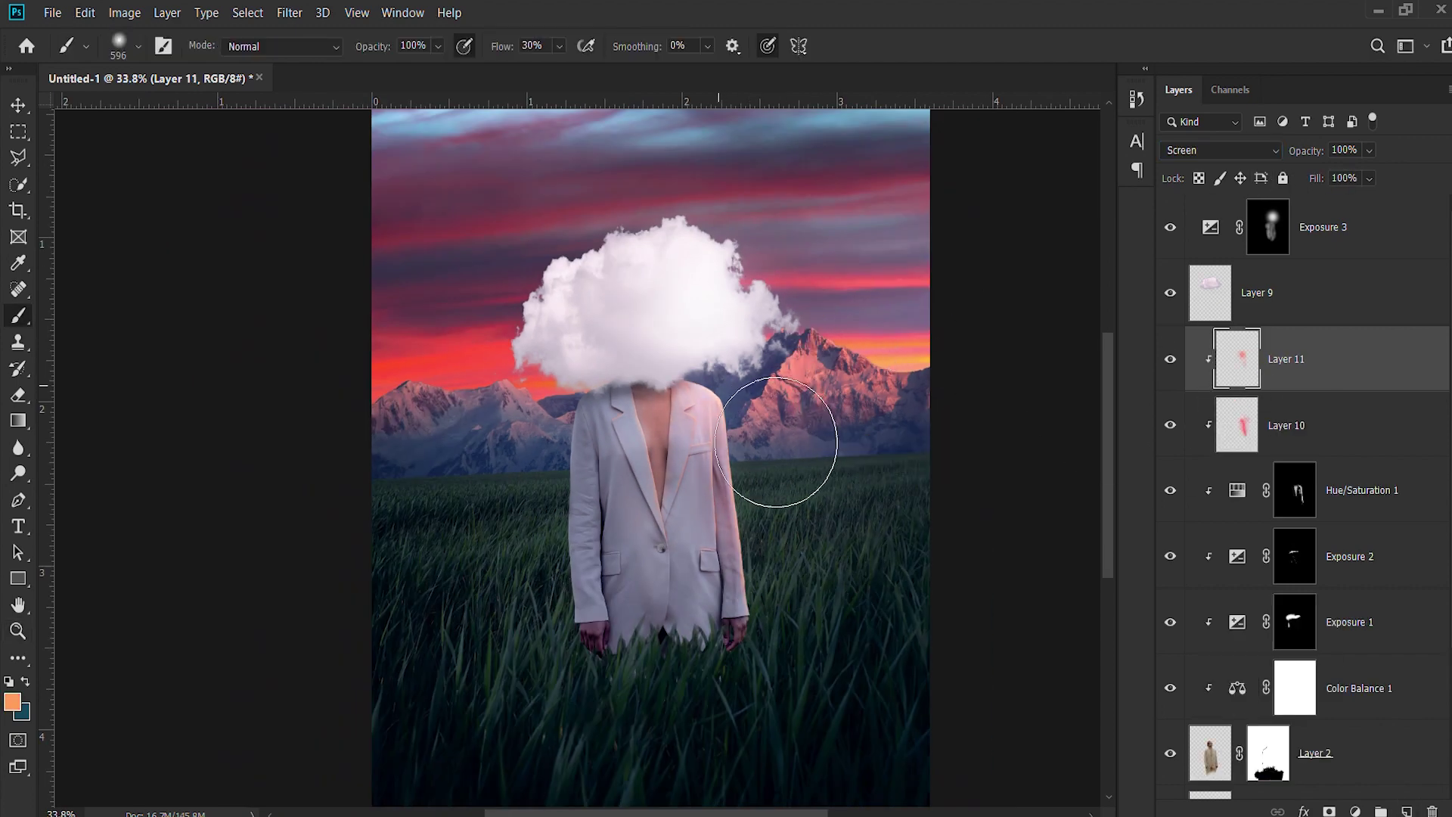
pyautogui.press('Down')
pyautogui.press('Down')
pyautogui.press('Down')
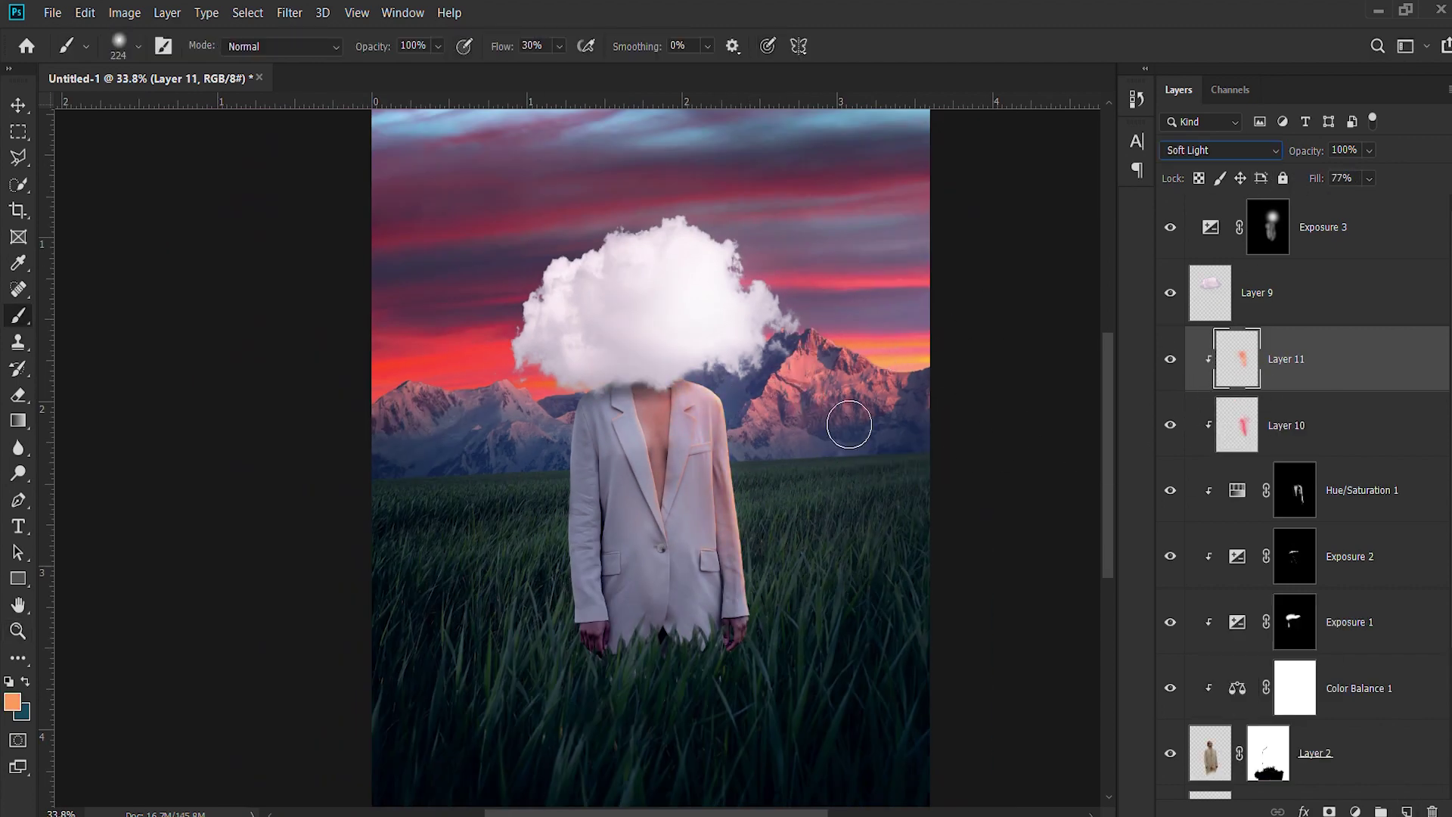
pyautogui.hotkey('alt', '[')
pyautogui.keyDown('alt'); pyautogui.click(809, 303); pyautogui.keyUp('alt')
pyautogui.moveTo(767, 640); pyautogui.dragTo(604, 566)
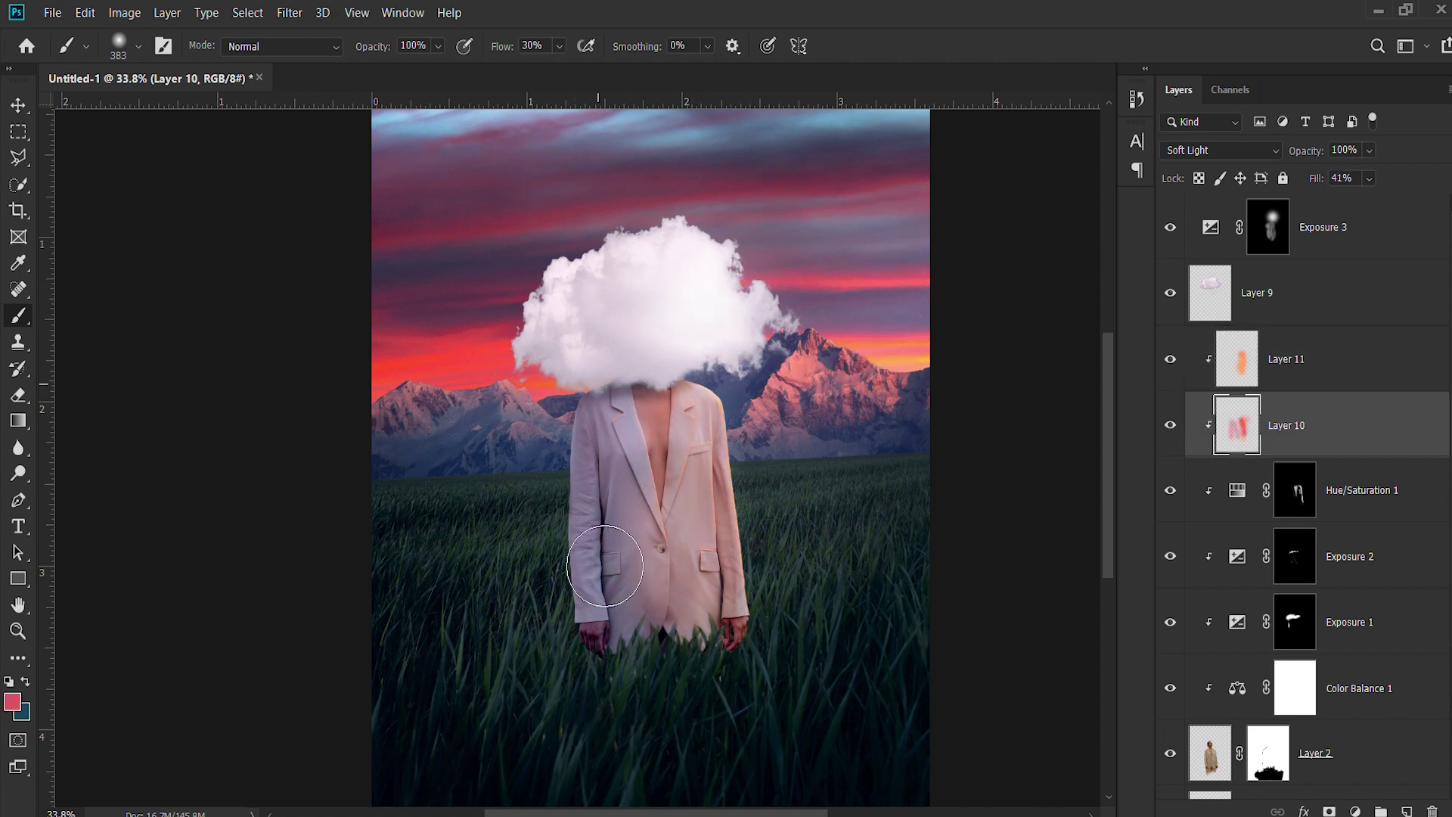
pyautogui.hotkey('alt', ']')
pyautogui.moveTo(593, 454); pyautogui.dragTo(658, 611)
# - Delete the trial tint layers and add an Exposure 4 adjustment with an inverted black mask
pyautogui.hotkey('ctrl', 'z')
pyautogui.hotkey('ctrl', 'z')
pyautogui.hotkey('ctrl', 'z')
pyautogui.hotkey('ctrl', 'z')
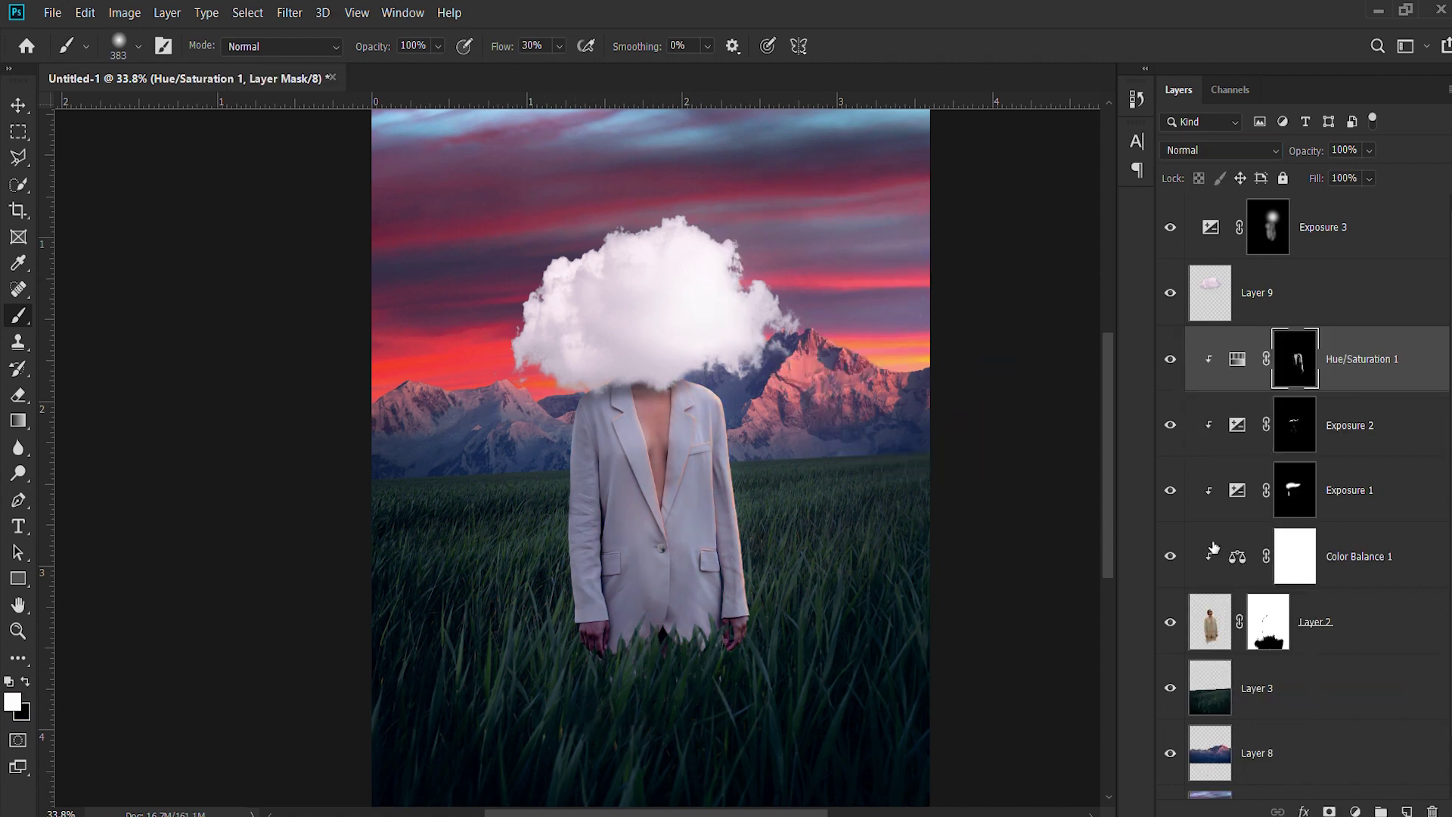
pyautogui.hotkey('ctrl', 'shift', 'z')
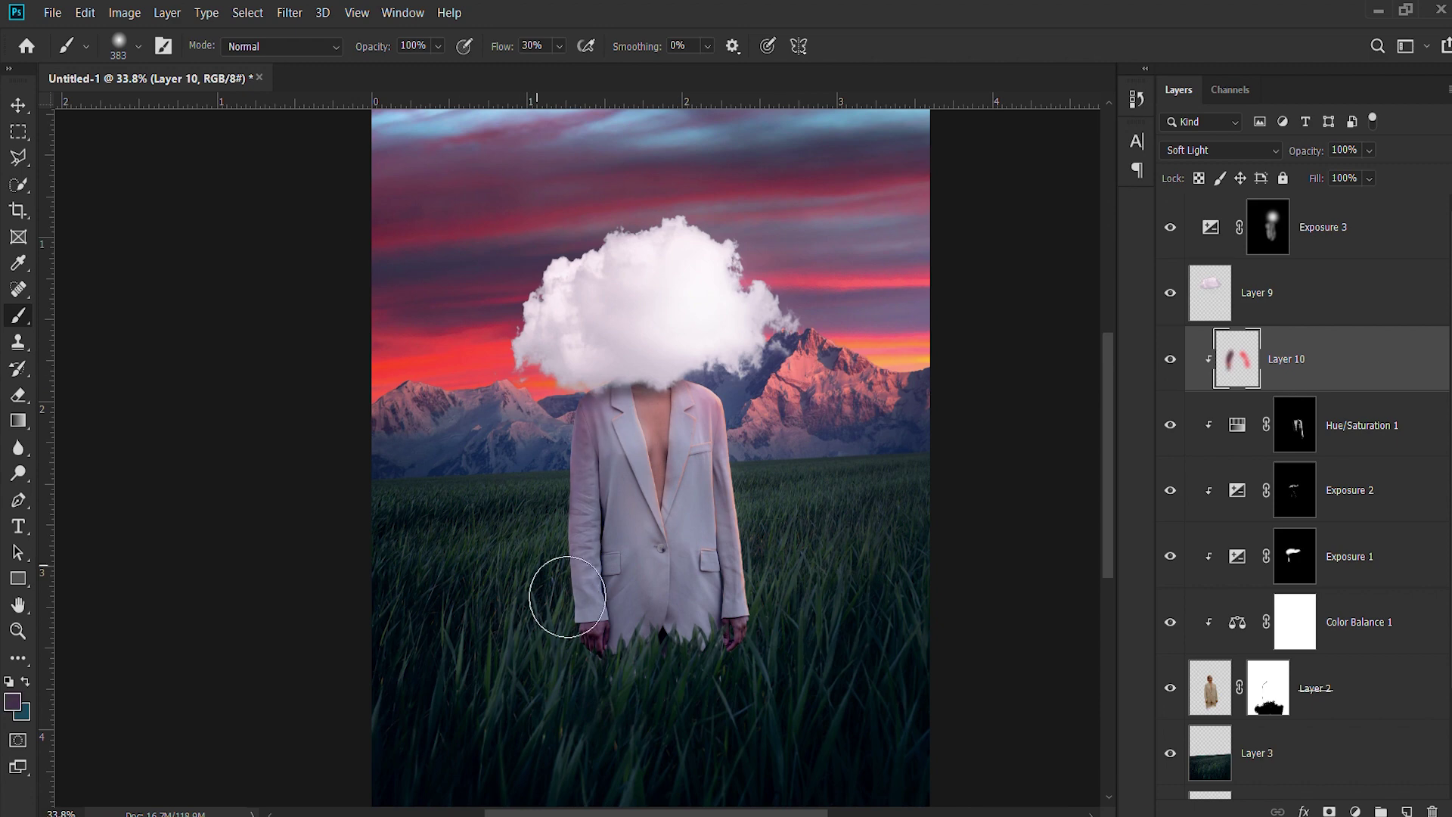
pyautogui.press('Up')
pyautogui.press('Up')
pyautogui.press('Up')
pyautogui.press('Up')
pyautogui.press('Up')
pyautogui.press('Up')
pyautogui.press('Delete')
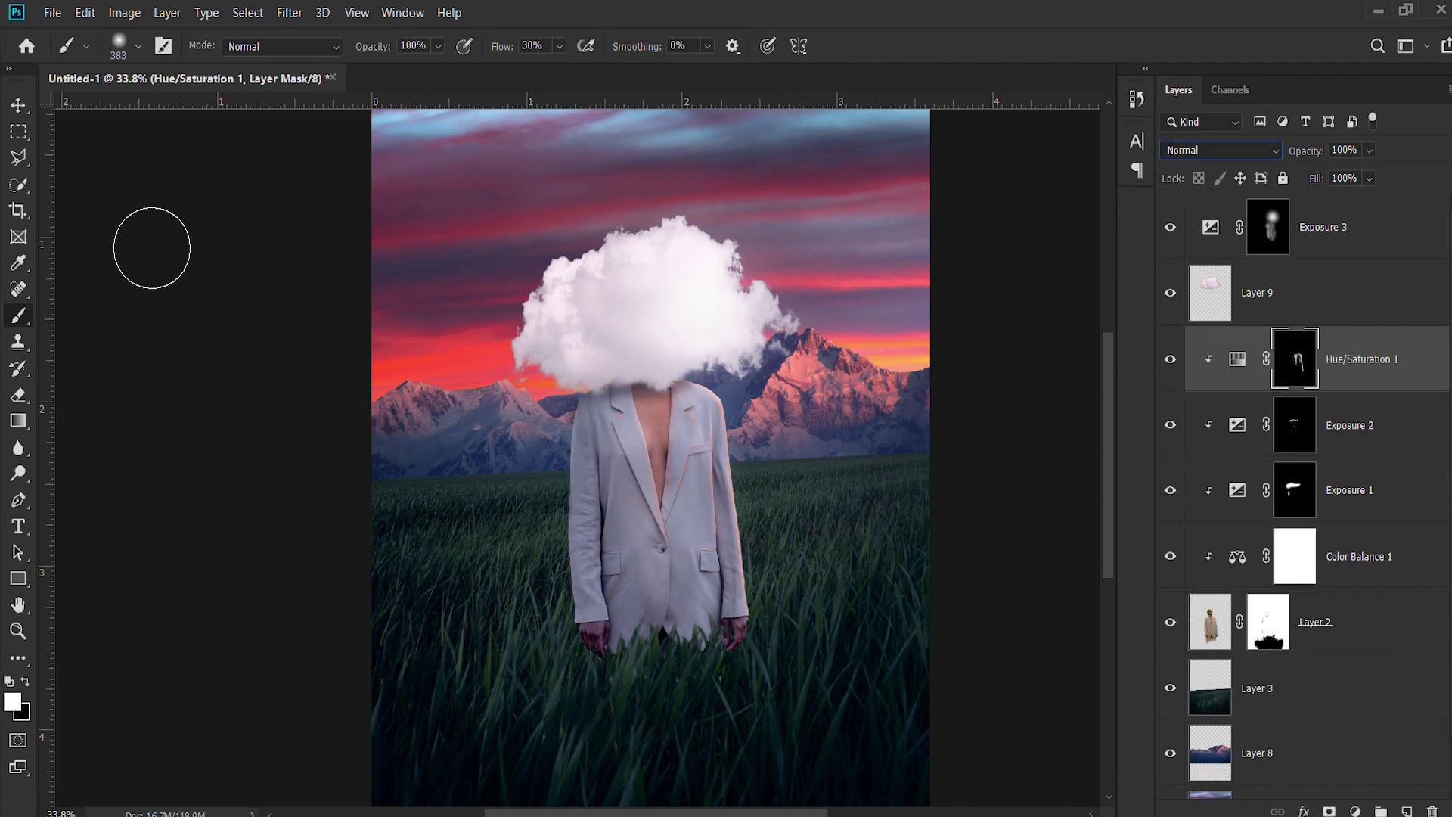
pyautogui.hotkey('ctrl', 'i')
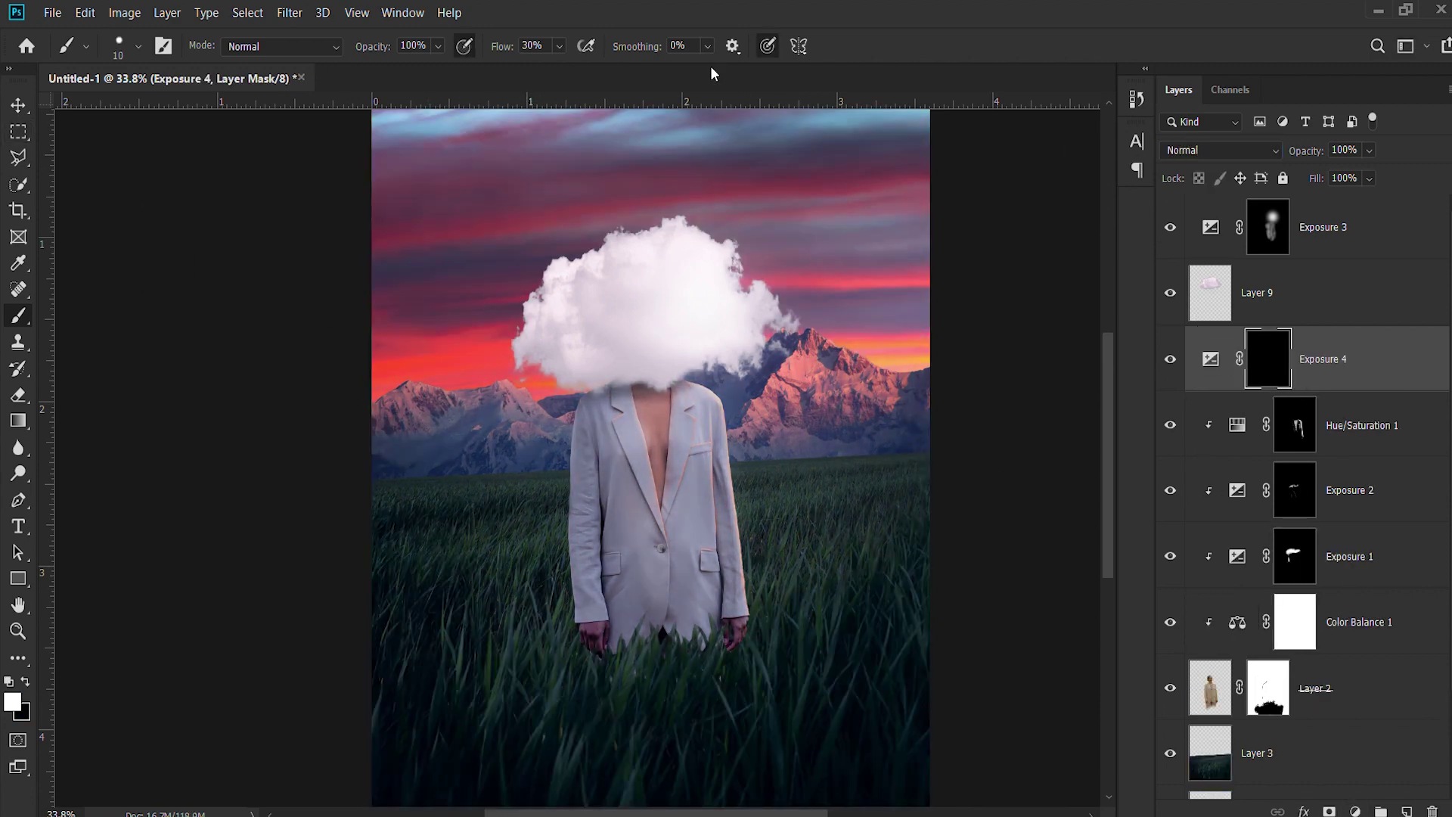
# - Clip Exposure 4 to the woman and zoom in on the jacket's edge
pyautogui.moveTo(769, 259); pyautogui.dragTo(801, 261)
pyautogui.hotkey('ctrl', 'alt', 'g')
pyautogui.scroll(-5, 710, 341)
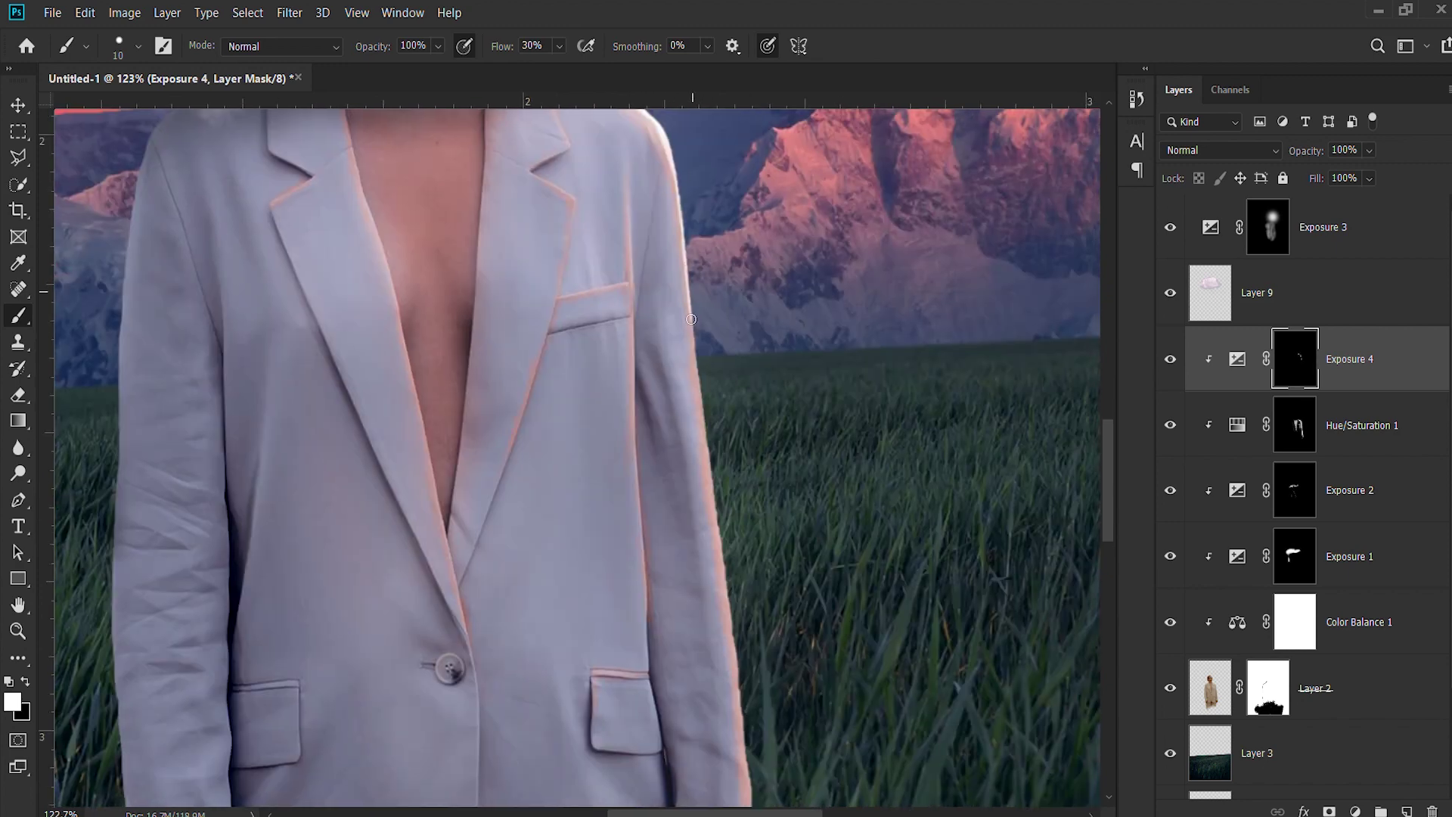
pyautogui.scroll(-3, 685, 303)
pyautogui.moveTo(689, 238); pyautogui.dragTo(707, 544)
pyautogui.hotkey('alt', '[')
pyautogui.hotkey('alt', '[')
pyautogui.hotkey('alt', '[')
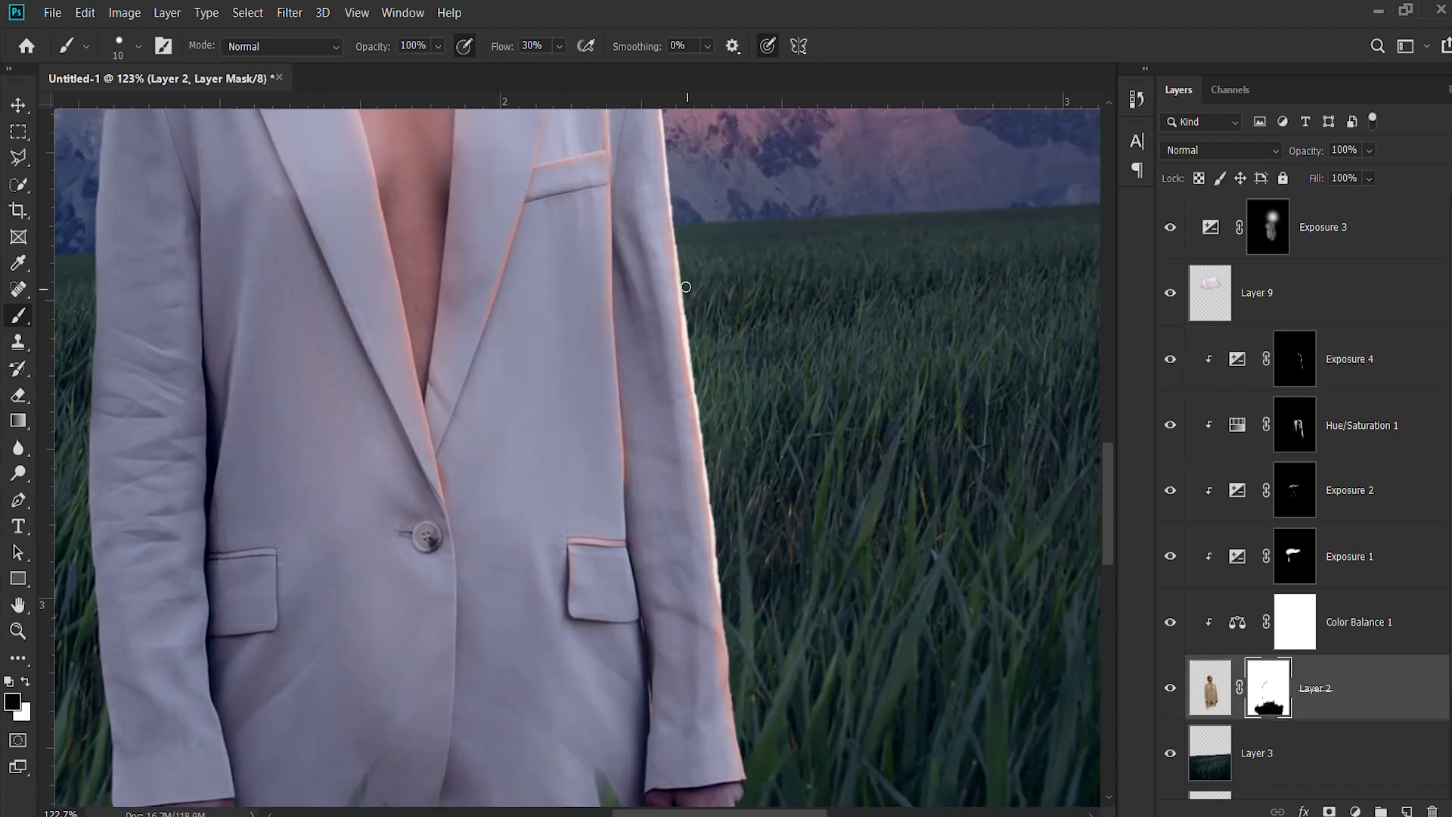
pyautogui.scroll(-2, 730, 630)
pyautogui.moveTo(766, 185); pyautogui.dragTo(820, 423)
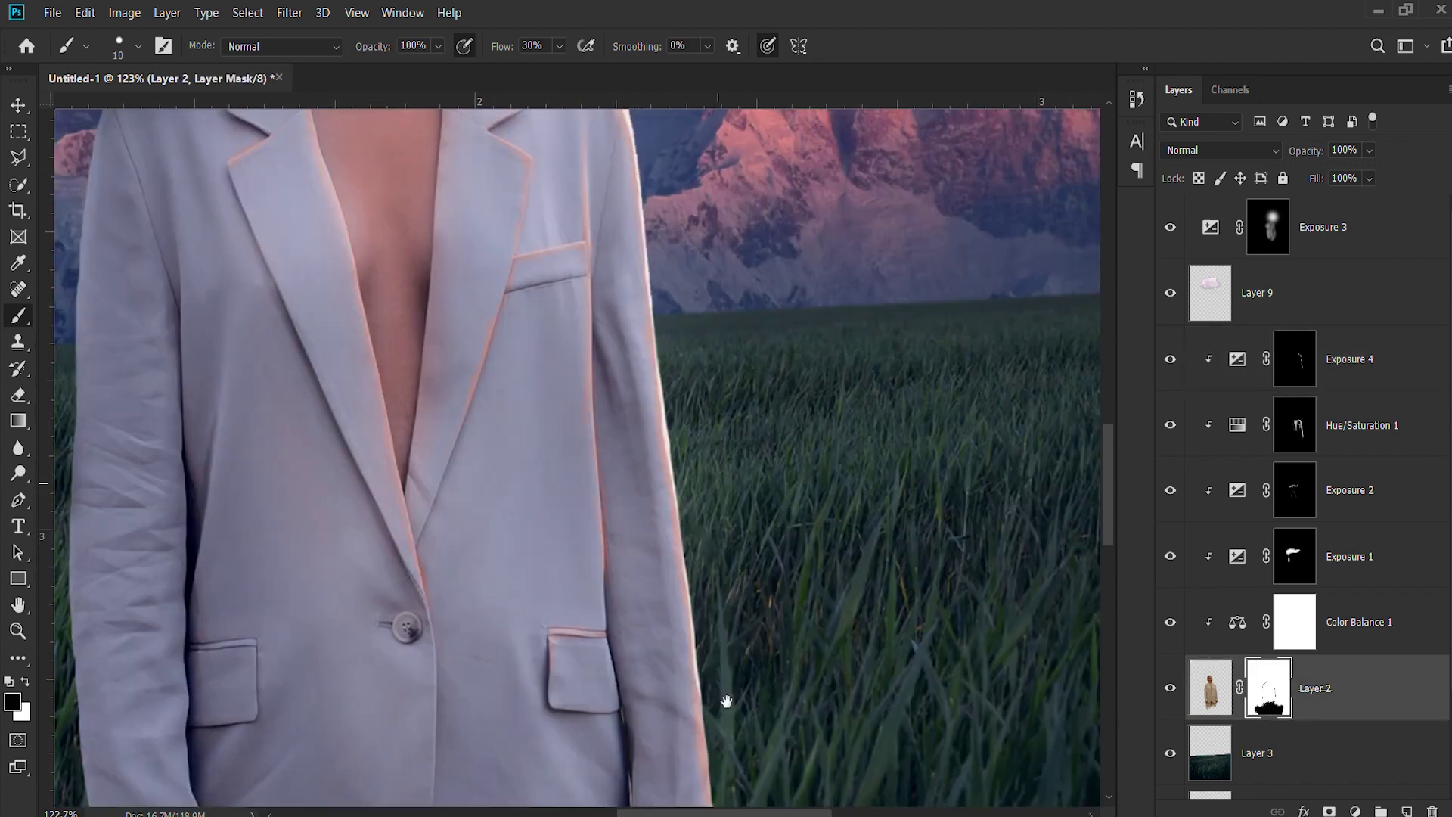
pyautogui.hotkey('alt', ']')
pyautogui.hotkey('alt', ']')
pyautogui.hotkey('alt', ']')
# - Paint white on the Exposure 4 mask to brighten the hand and cuff edge, touching up with black
pyautogui.press('x')
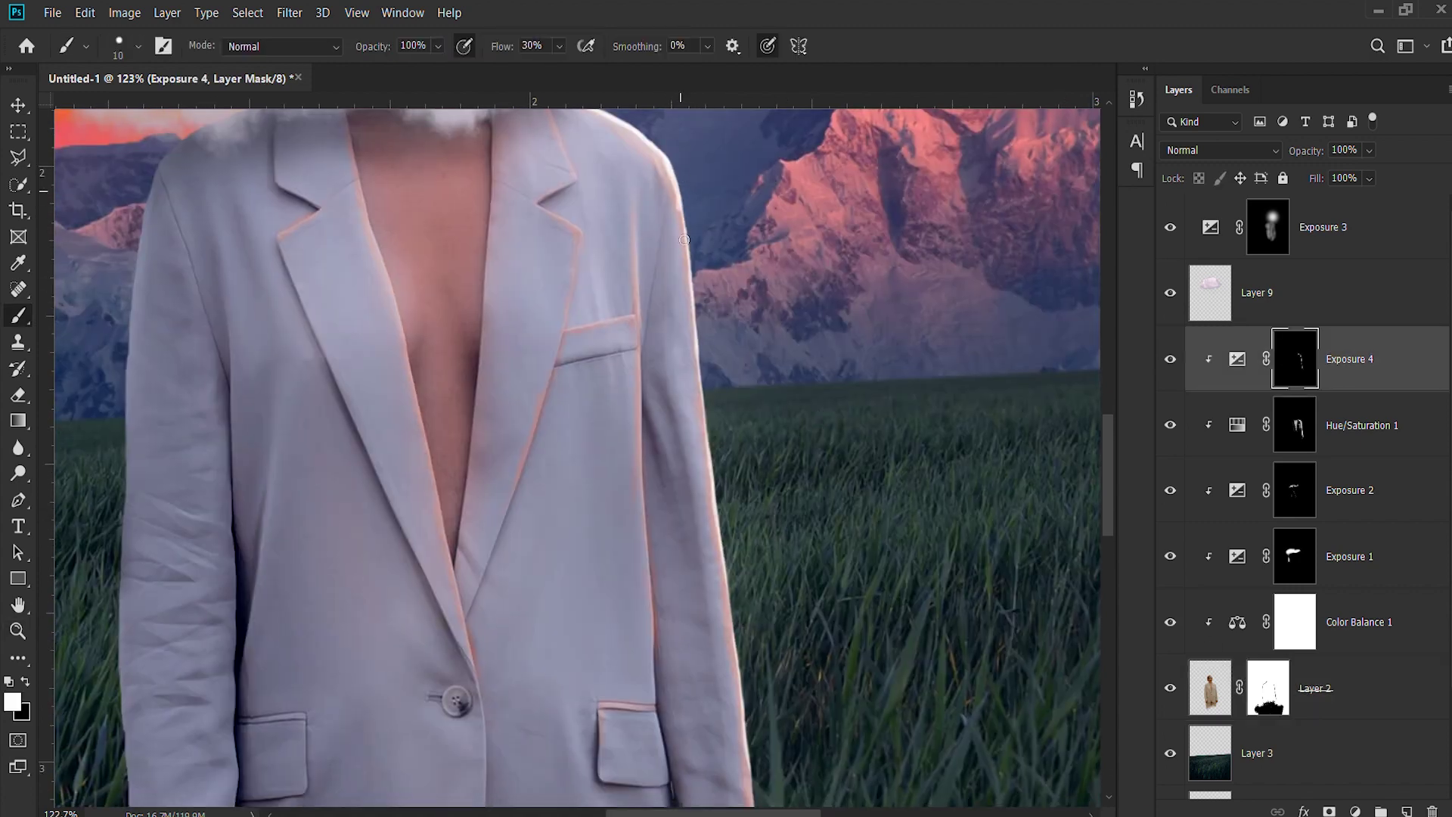
pyautogui.scroll(-2, 707, 423)
pyautogui.scroll(-1, 718, 363)
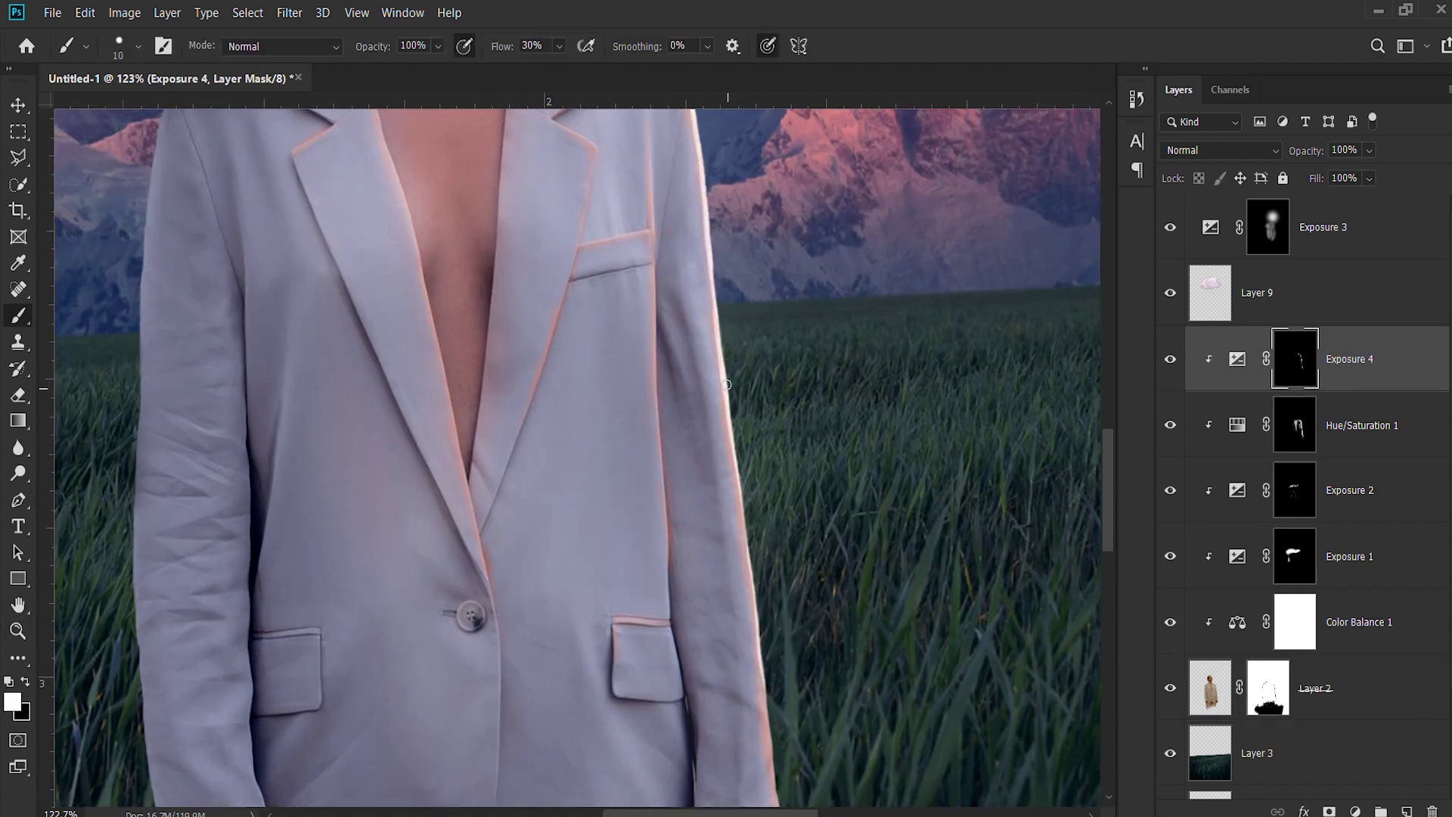
pyautogui.scroll(-8, 749, 406)
pyautogui.scroll(3, 777, 592)
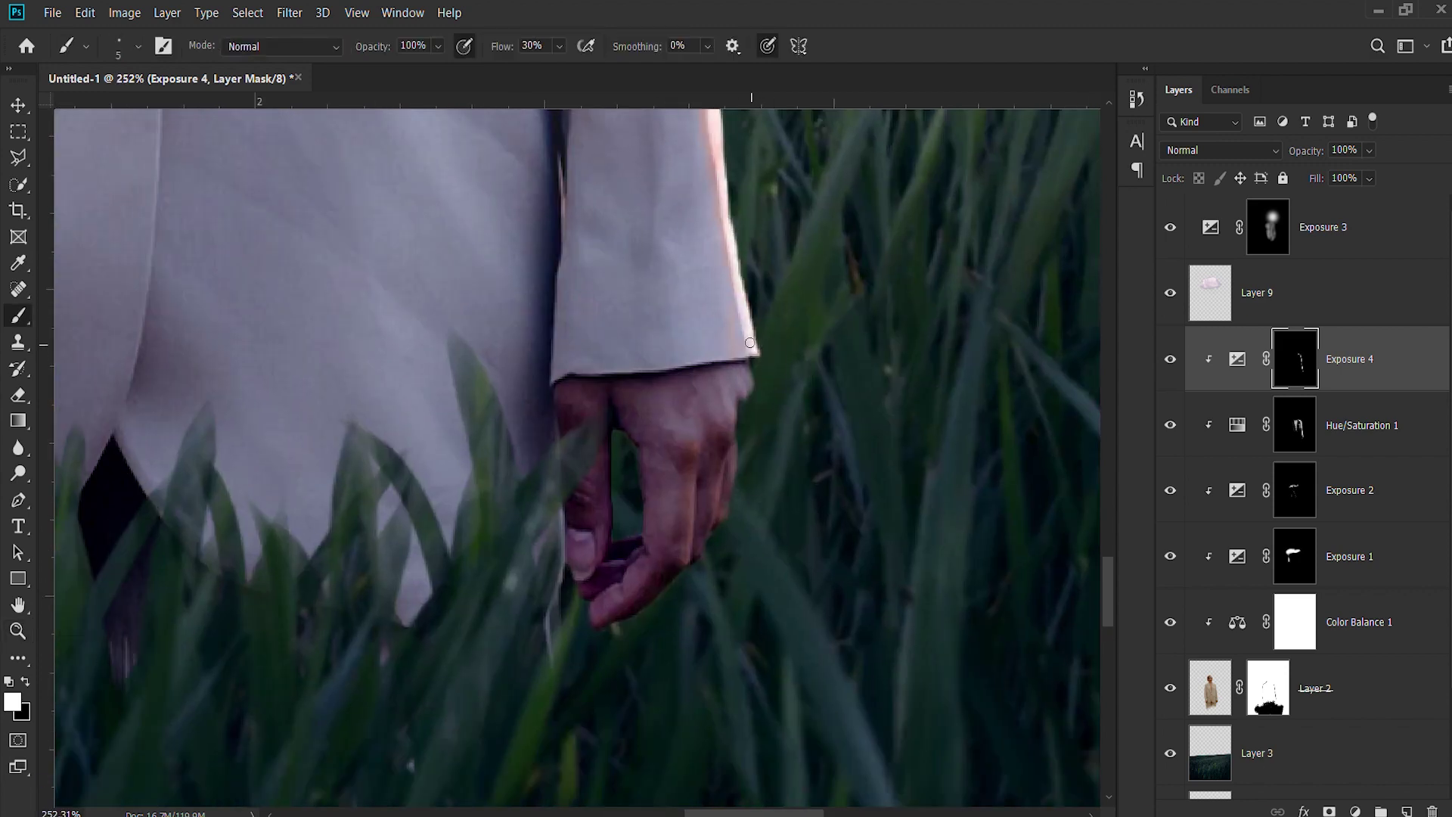
pyautogui.moveTo(632, 390); pyautogui.dragTo(740, 413)
pyautogui.moveTo(717, 512); pyautogui.dragTo(716, 451)
pyautogui.press('x')
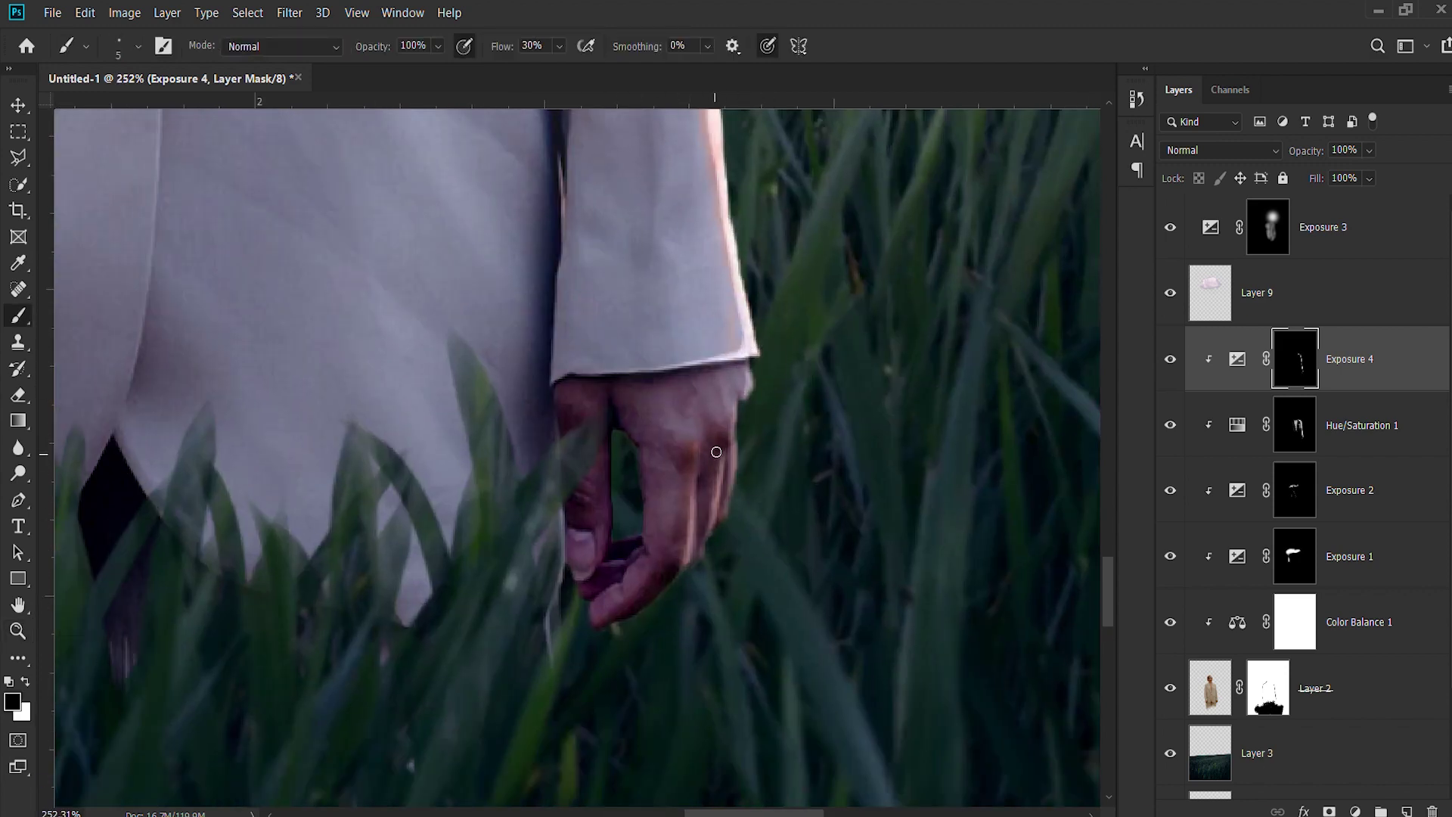
pyautogui.keyDown('ctrl'); pyautogui.click(680, 458); pyautogui.keyUp('ctrl')
pyautogui.moveTo(747, 367); pyautogui.dragTo(744, 402)
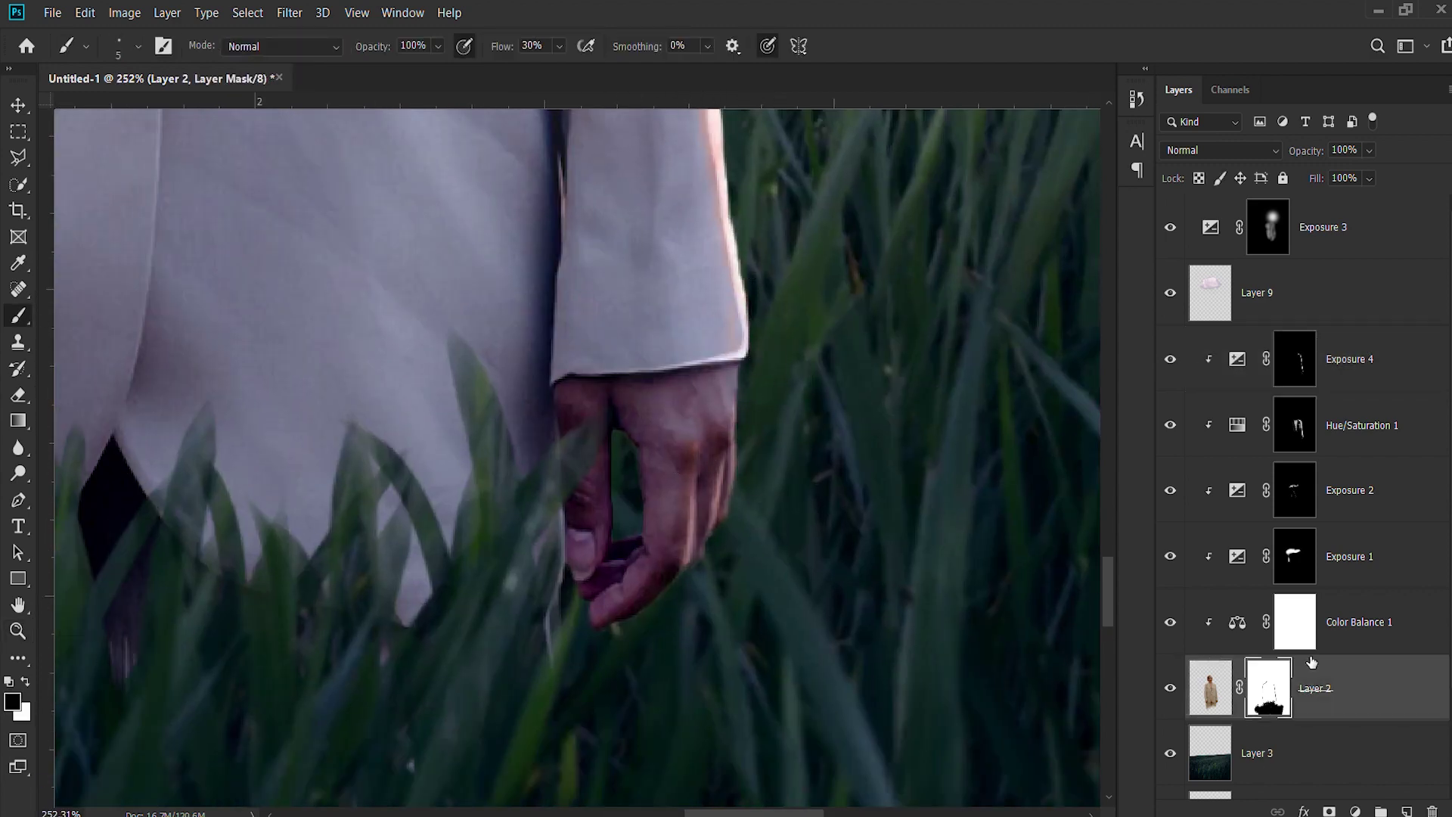
# - Paint a white light streak along the hand on the Exposure 4 mask
pyautogui.click(1295, 359)
pyautogui.press('x')
pyautogui.moveTo(692, 530)
pyautogui.mouseDown()
pyautogui.moveTo(693, 453)
pyautogui.moveTo(726, 382)
pyautogui.mouseUp()
pyautogui.scroll(-5, 726, 381)
pyautogui.scroll(3, 748, 406)
pyautogui.press('x')
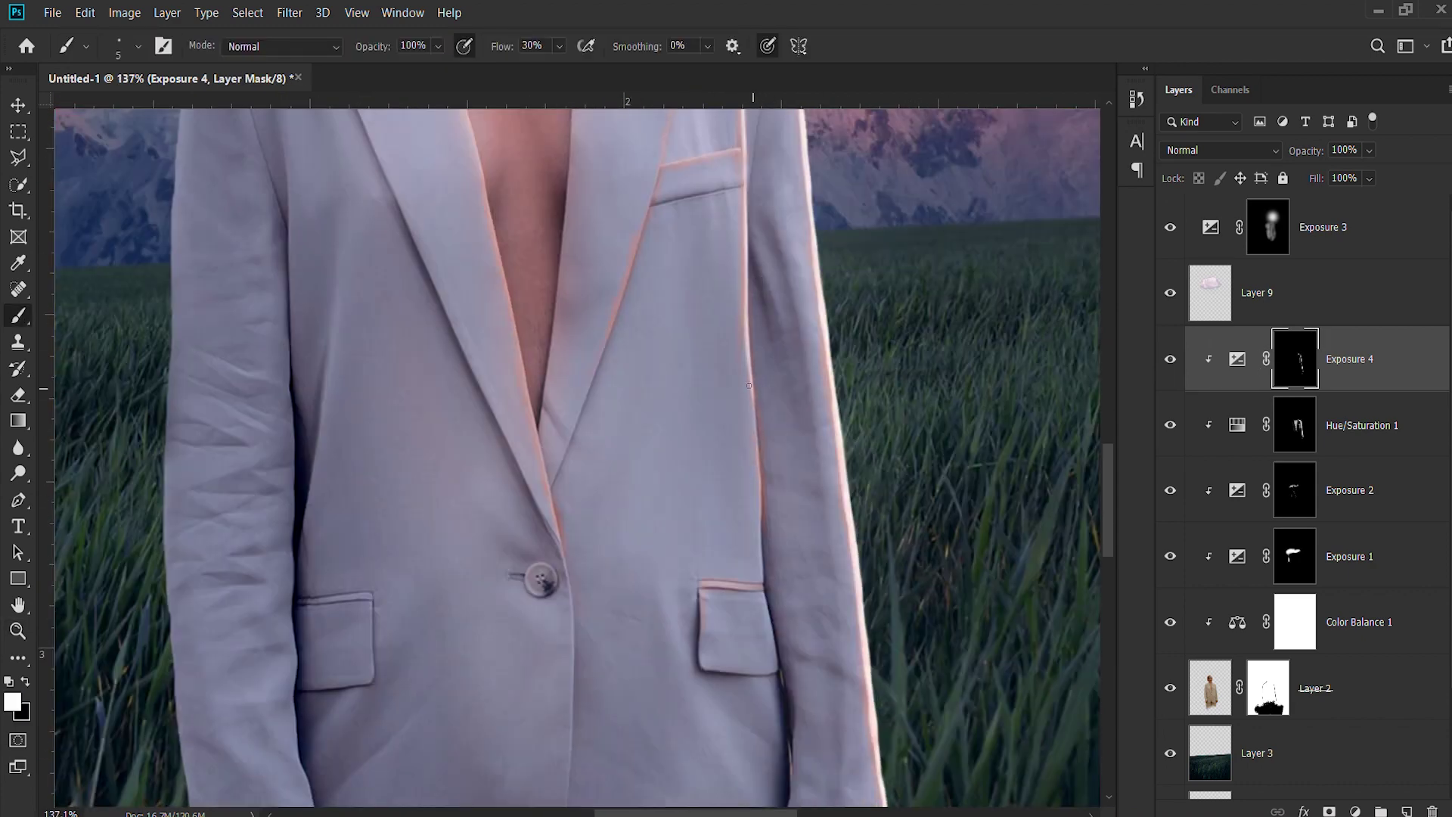
pyautogui.press('x')
pyautogui.moveTo(772, 631); pyautogui.dragTo(750, 463)
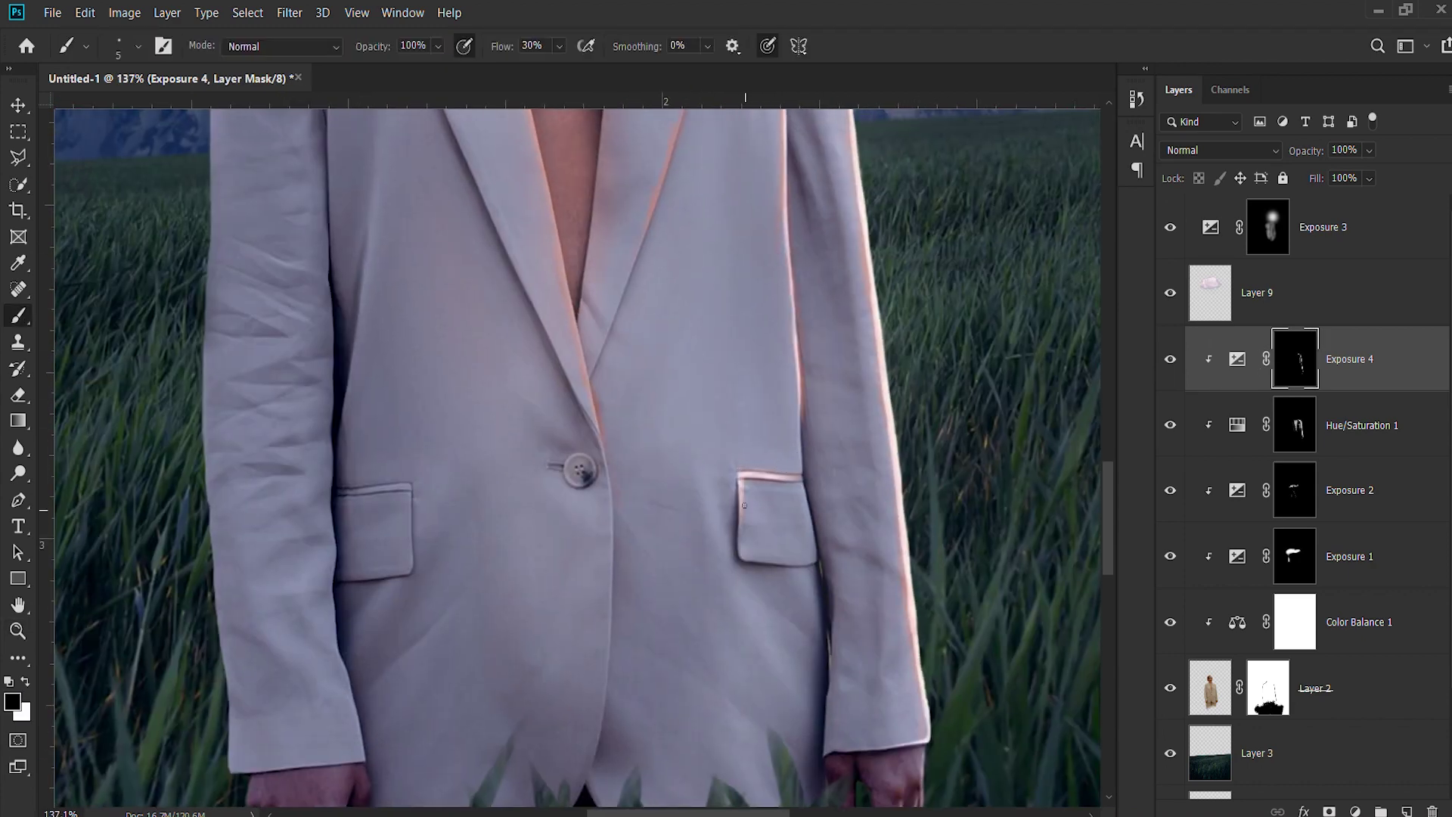
pyautogui.scroll(5, 744, 505)
pyautogui.press('x')
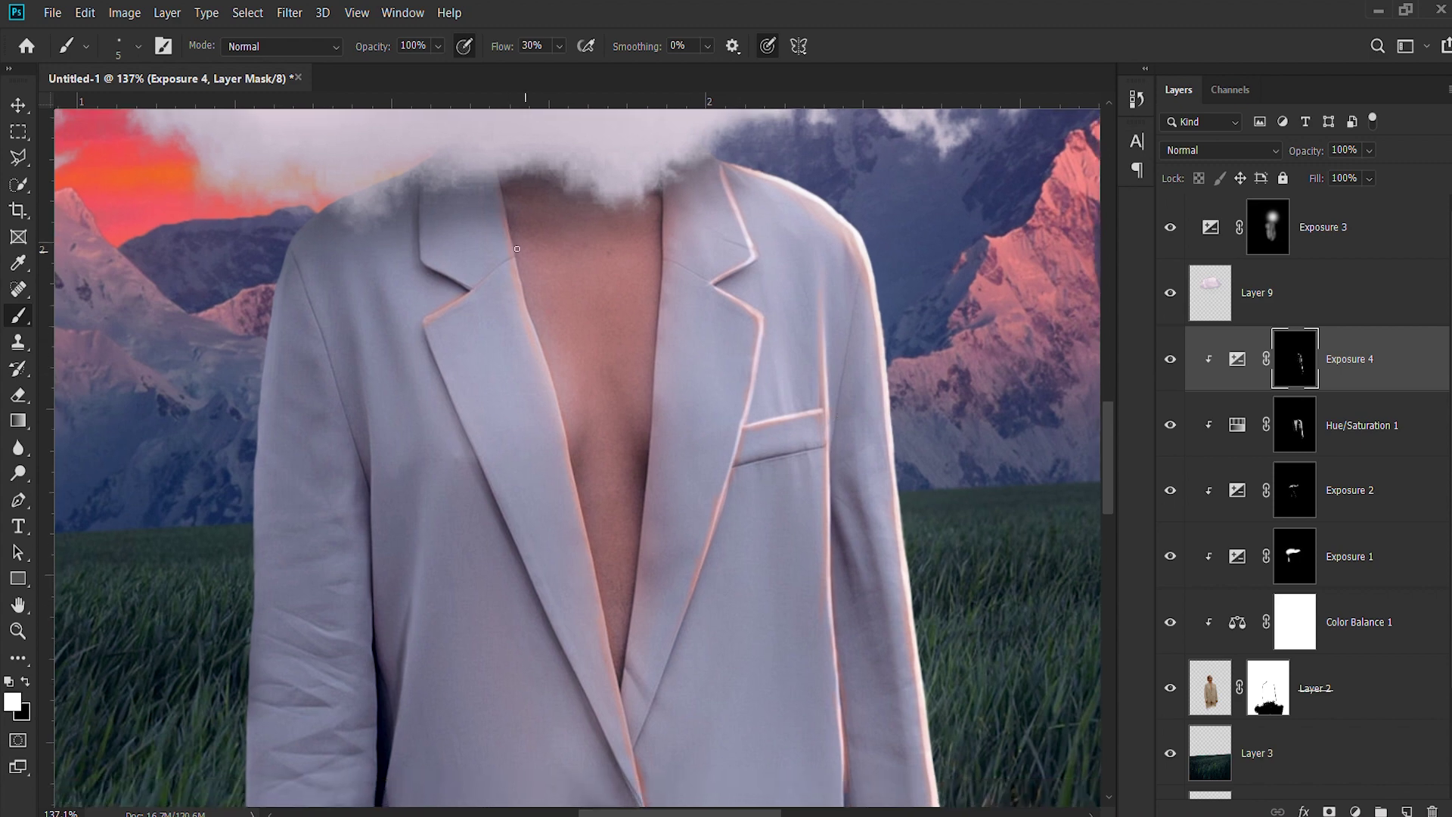
# - Hide the Exposure 4 and Hue/Saturation 1 adjustments
pyautogui.scroll(-5, 680, 340)
pyautogui.press('x')
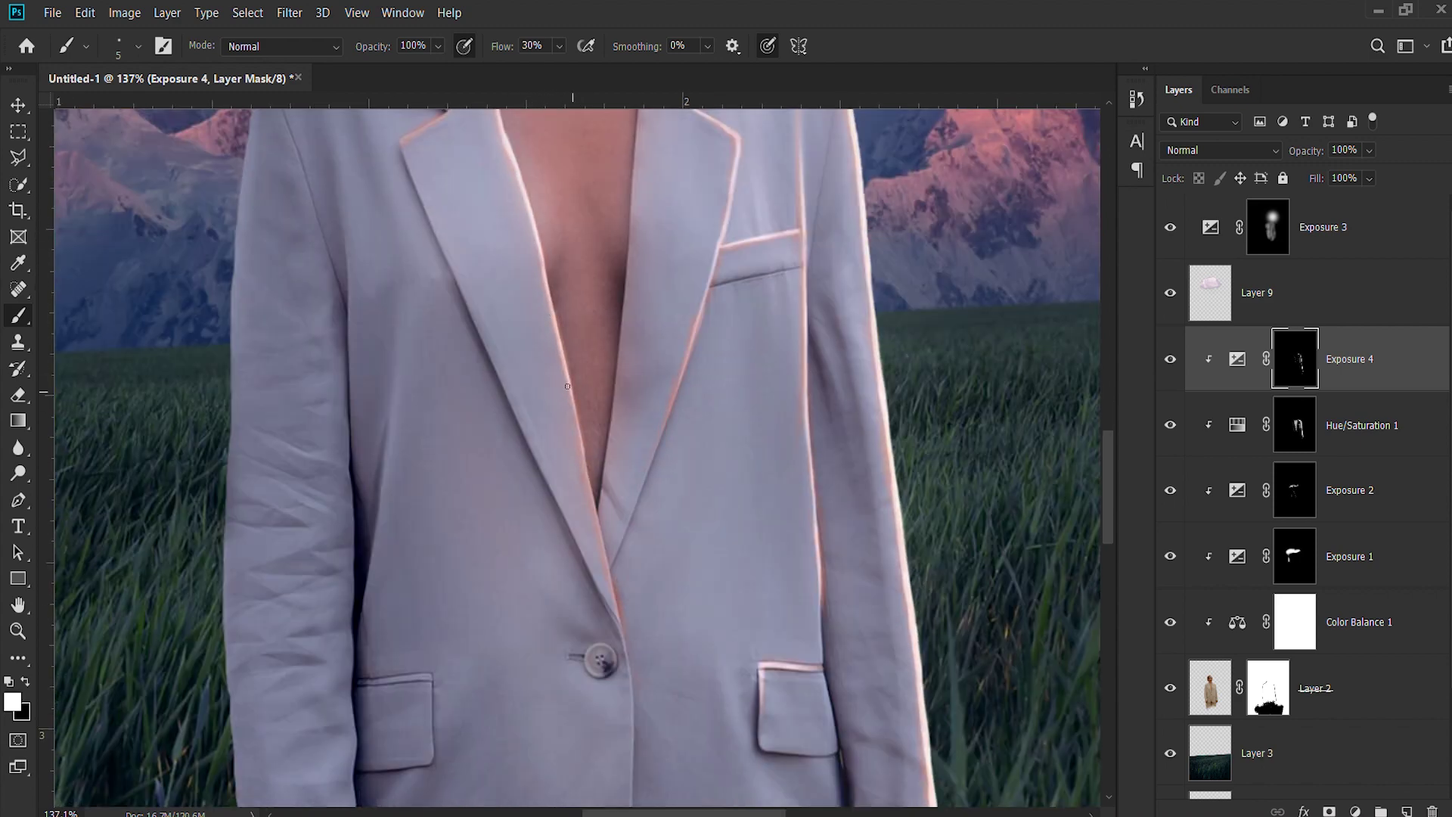
pyautogui.scroll(-3, 573, 446)
pyautogui.scroll(3, 529, 325)
pyautogui.press('x')
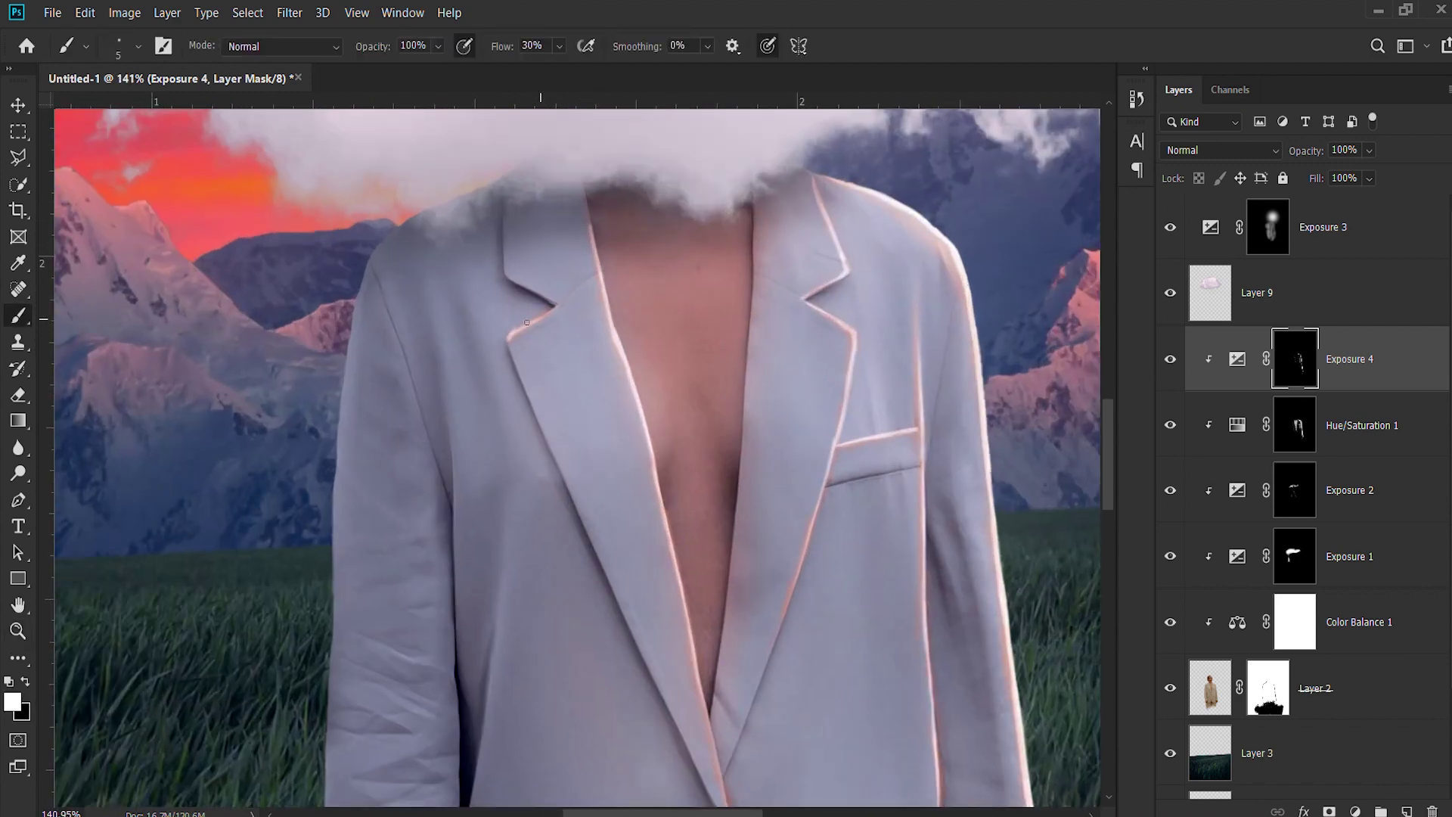
pyautogui.scroll(-2, 506, 331)
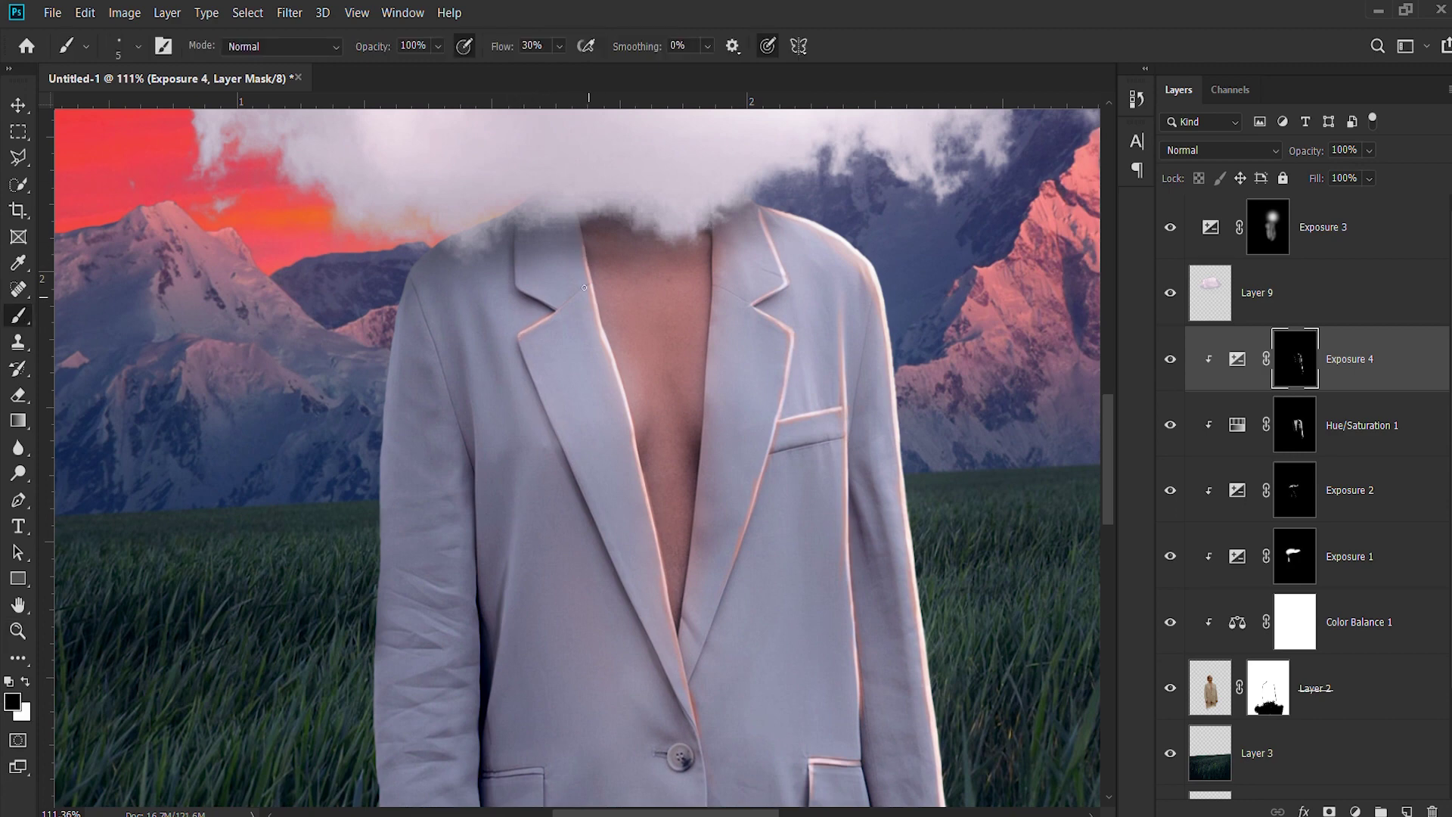
pyautogui.scroll(-8, 862, 667)
pyautogui.moveTo(1169, 358); pyautogui.dragTo(1170, 424)
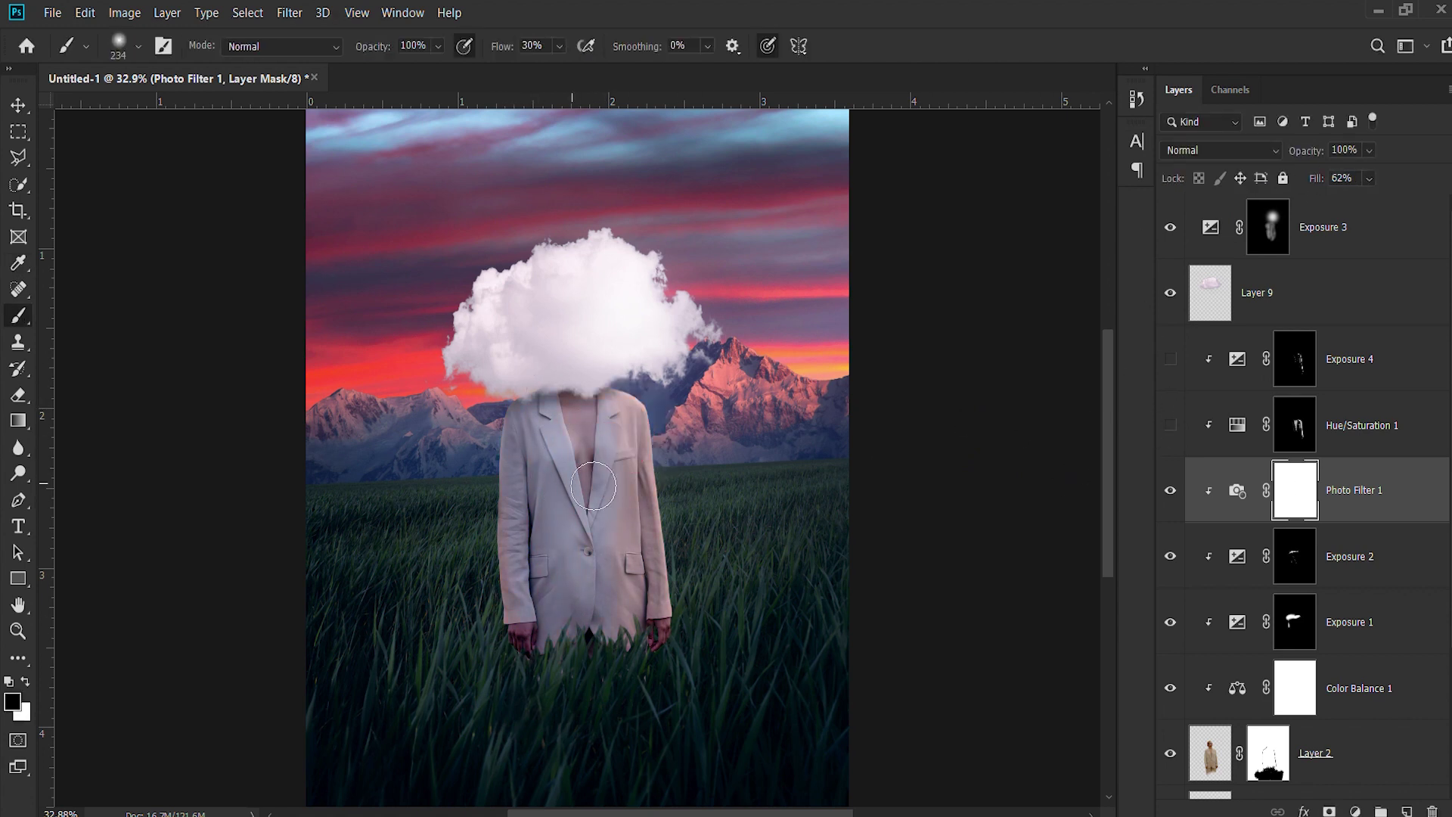
# - Paint black on the Photo Filter 1 mask over part of the jacket and set its fill to 74%
pyautogui.moveTo(593, 485); pyautogui.dragTo(634, 625)
pyautogui.press('x')
pyautogui.scroll(5, 535, 432)
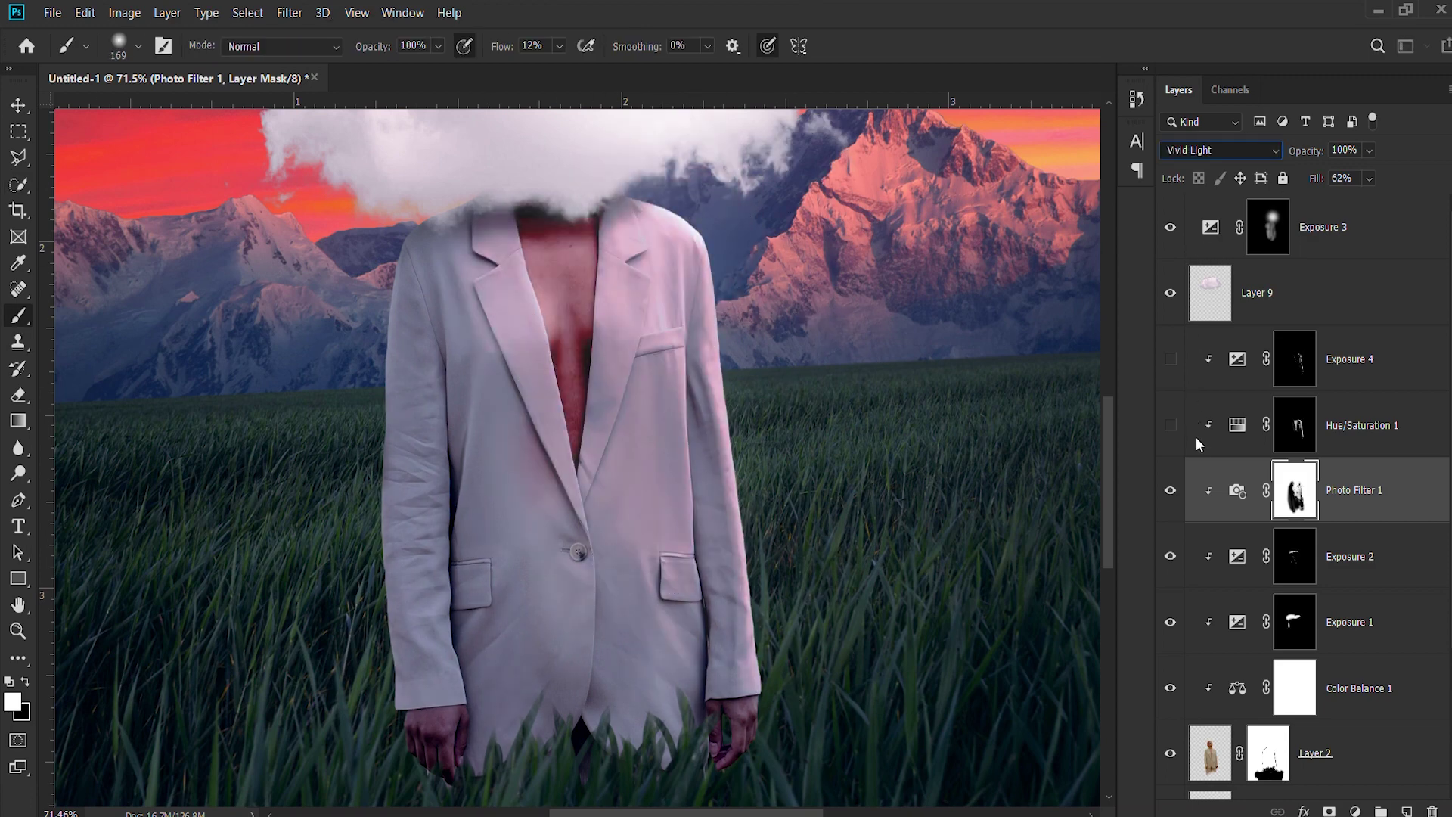
pyautogui.press('z')
pyautogui.scroll(-5, 817, 292)
pyautogui.press('b')
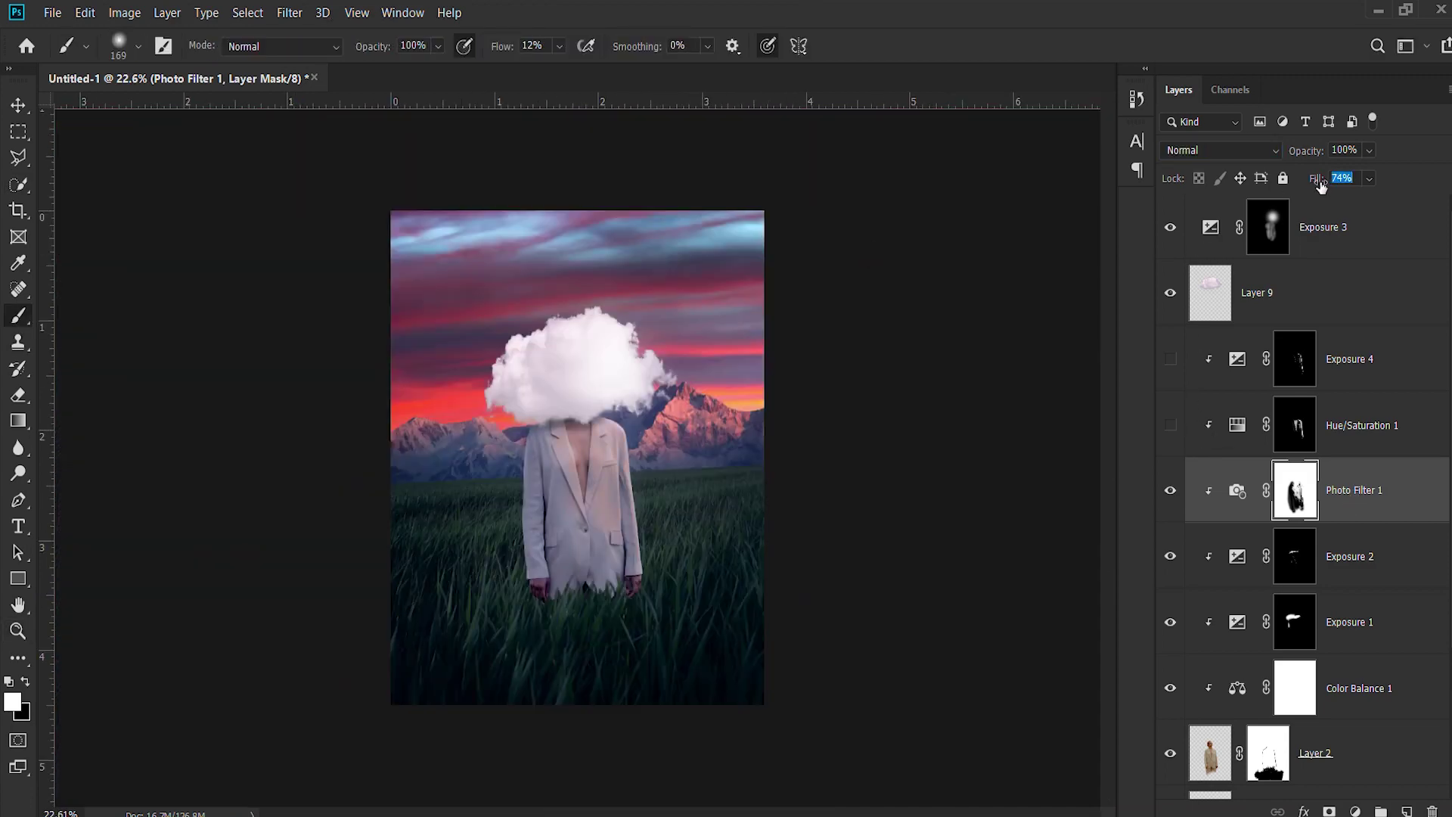
pyautogui.hotkey('ctrl', '2')
pyautogui.press('i')
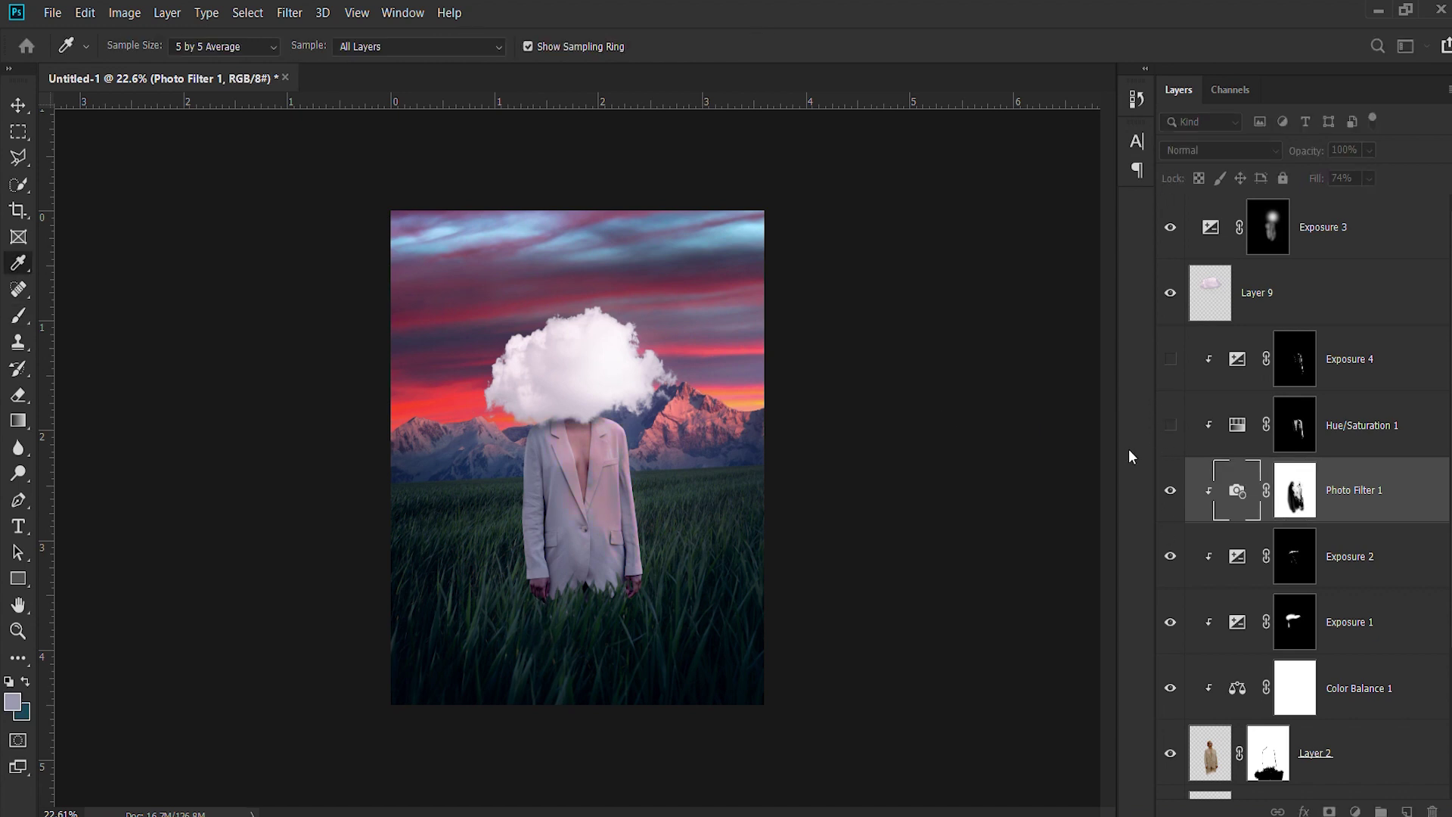
# - Make the Exposure 4 and Hue/Saturation 1 adjustments visible again
pyautogui.press('b')
pyautogui.click(1170, 358)
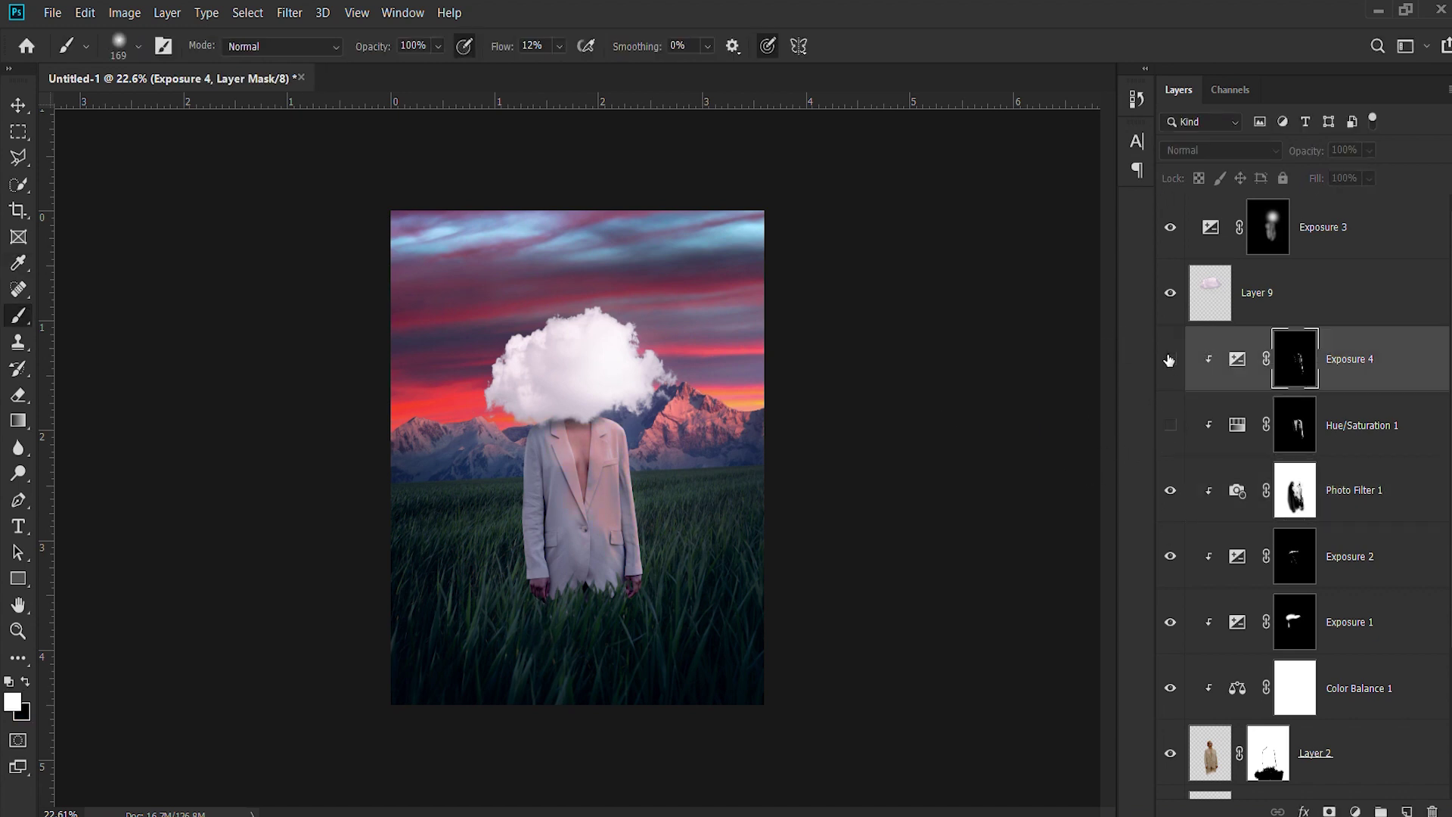
pyautogui.click(1170, 425)
pyautogui.click(1294, 425)
# - Add Exposure 5 clipped to the woman with an inverted mask, painted along the jacket's left side
pyautogui.click(1329, 358)
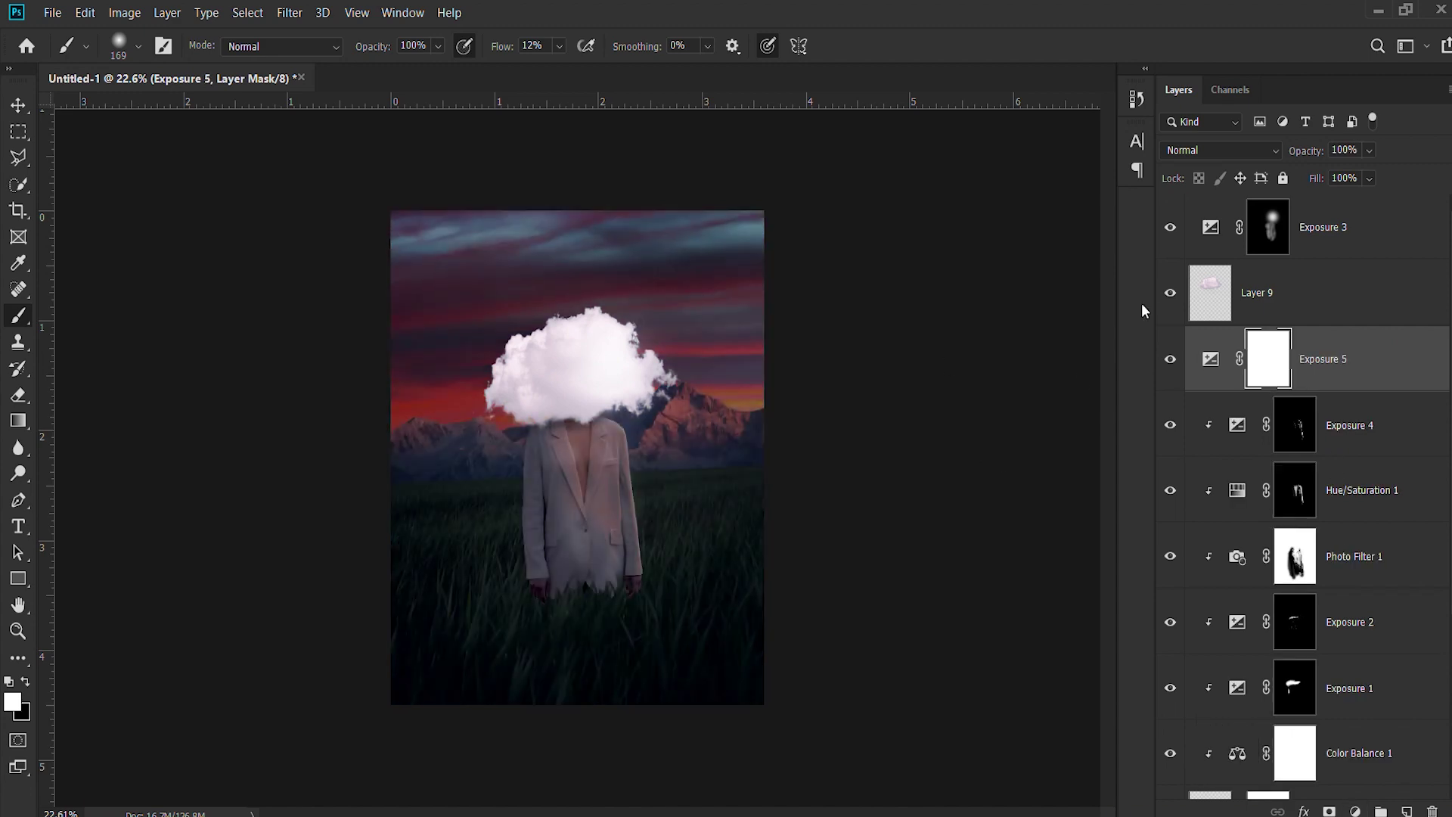
pyautogui.hotkey('ctrl', 'i')
pyautogui.press('w')
pyautogui.scroll(3, 529, 450)
pyautogui.press('i')
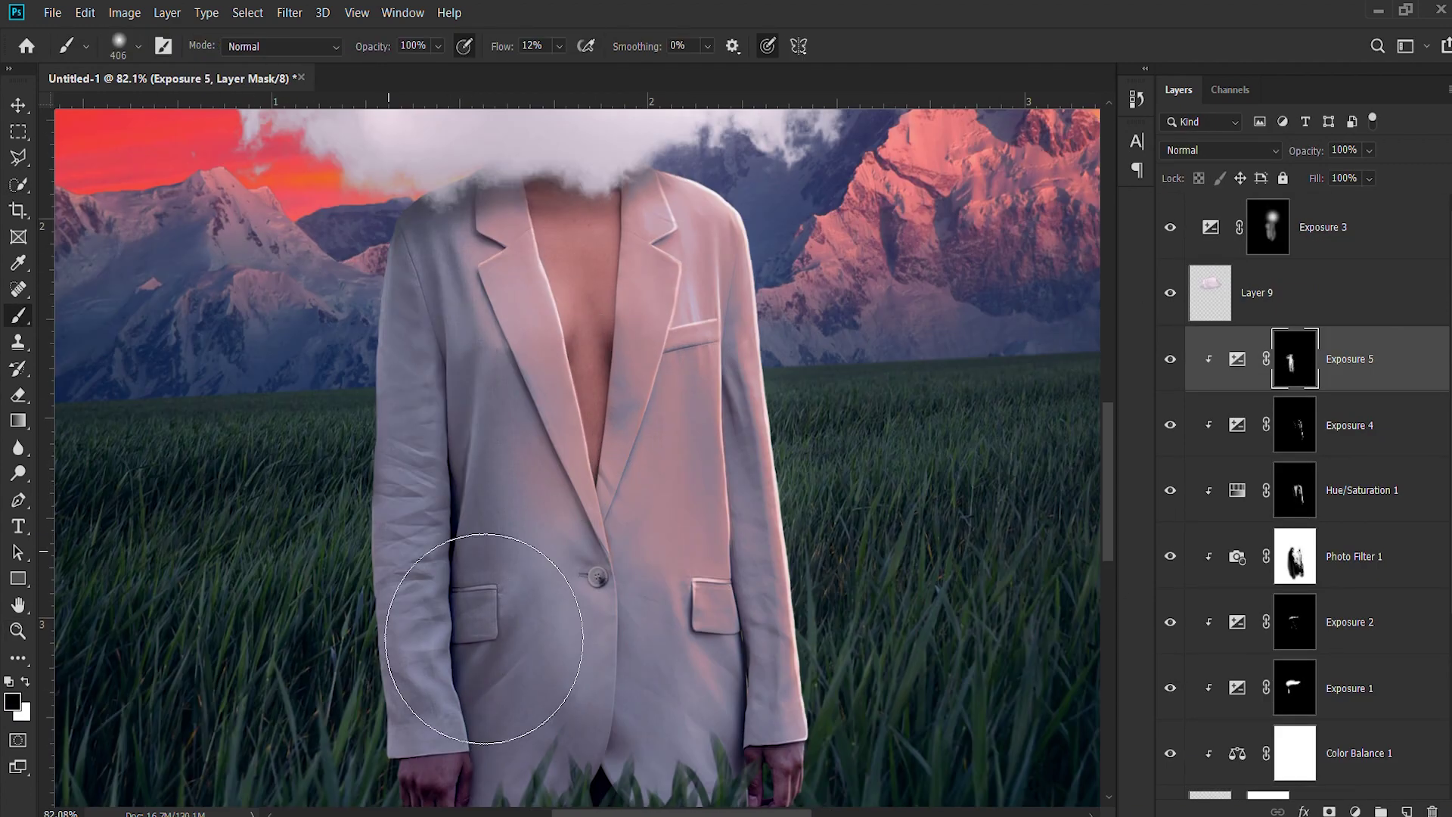
pyautogui.moveTo(483, 639)
pyautogui.mouseDown()
pyautogui.moveTo(524, 542)
pyautogui.moveTo(613, 454)
pyautogui.moveTo(574, 454)
pyautogui.mouseUp()
pyautogui.press('x')
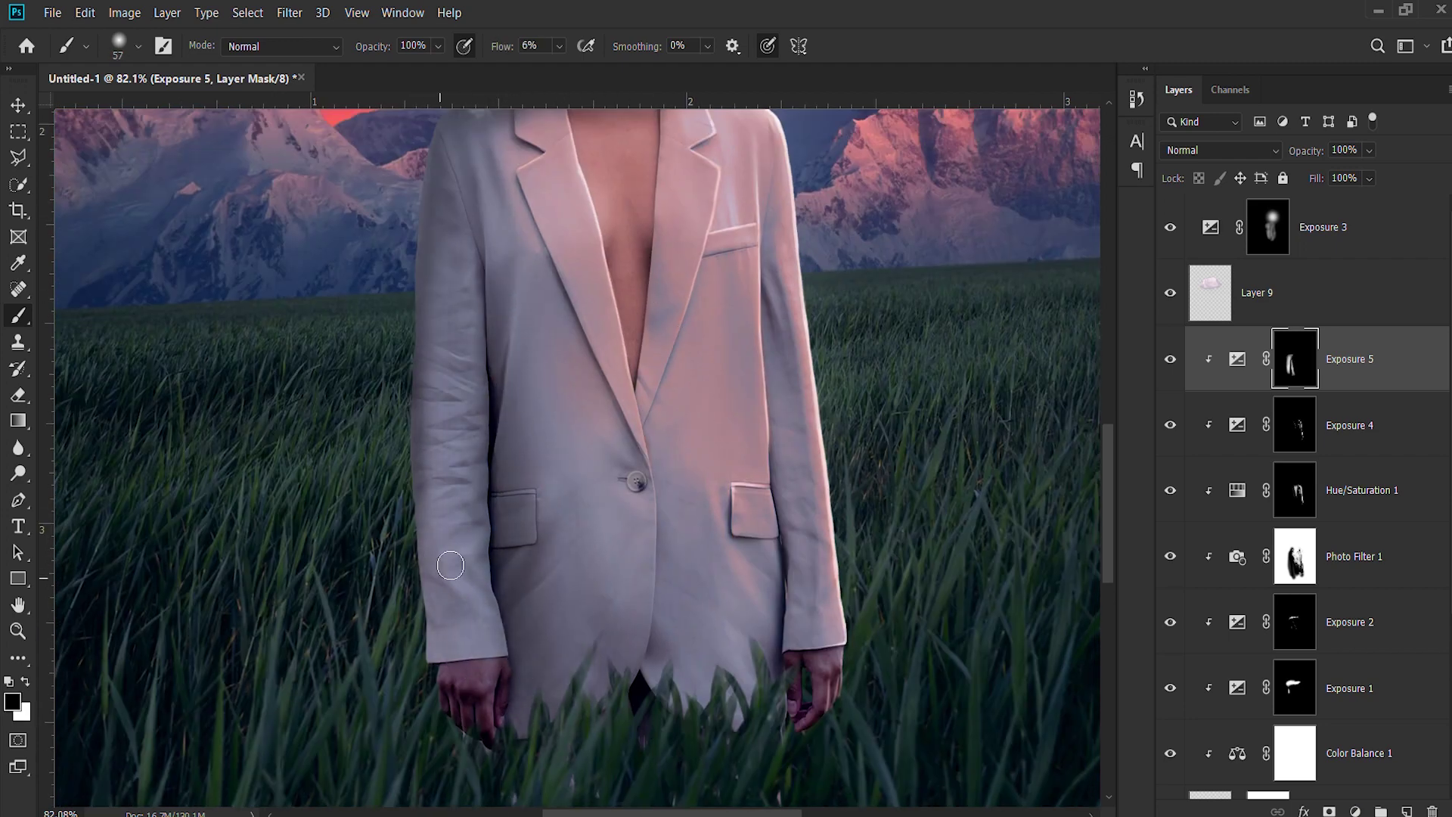
pyautogui.scroll(5, 611, 484)
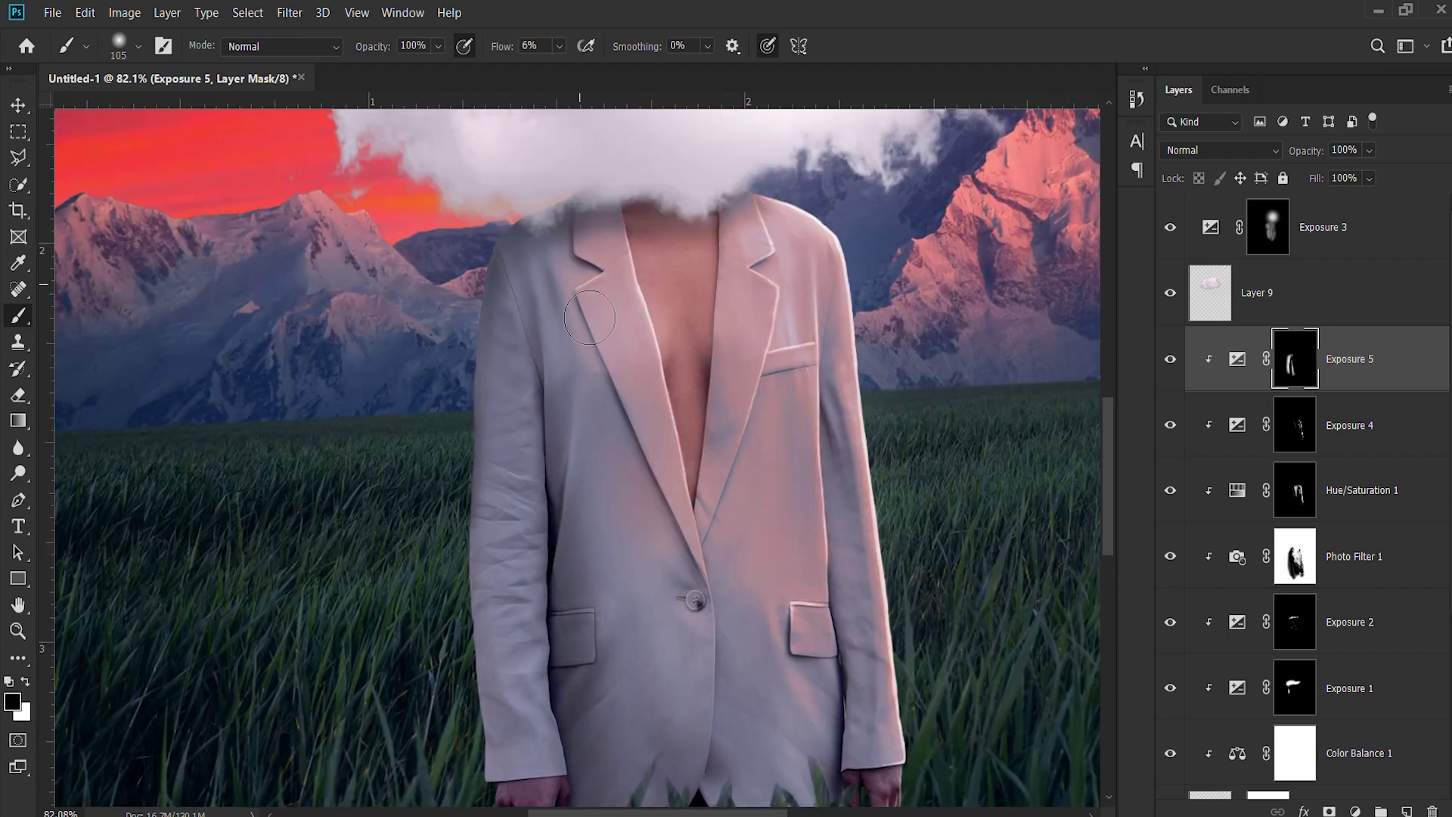
pyautogui.scroll(-3, 477, 441)
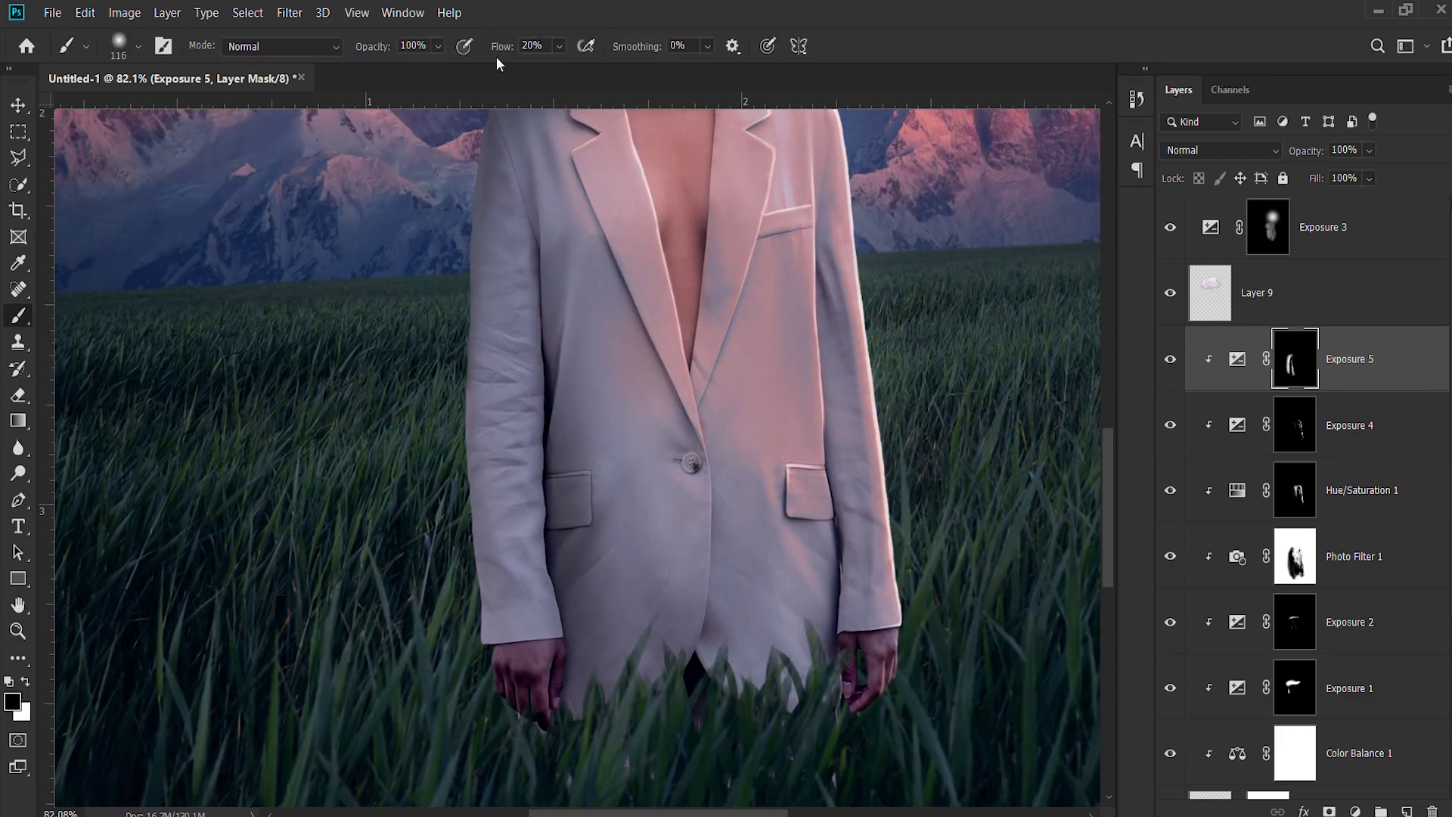
pyautogui.scroll(-1, 627, 441)
pyautogui.scroll(-5, 628, 442)
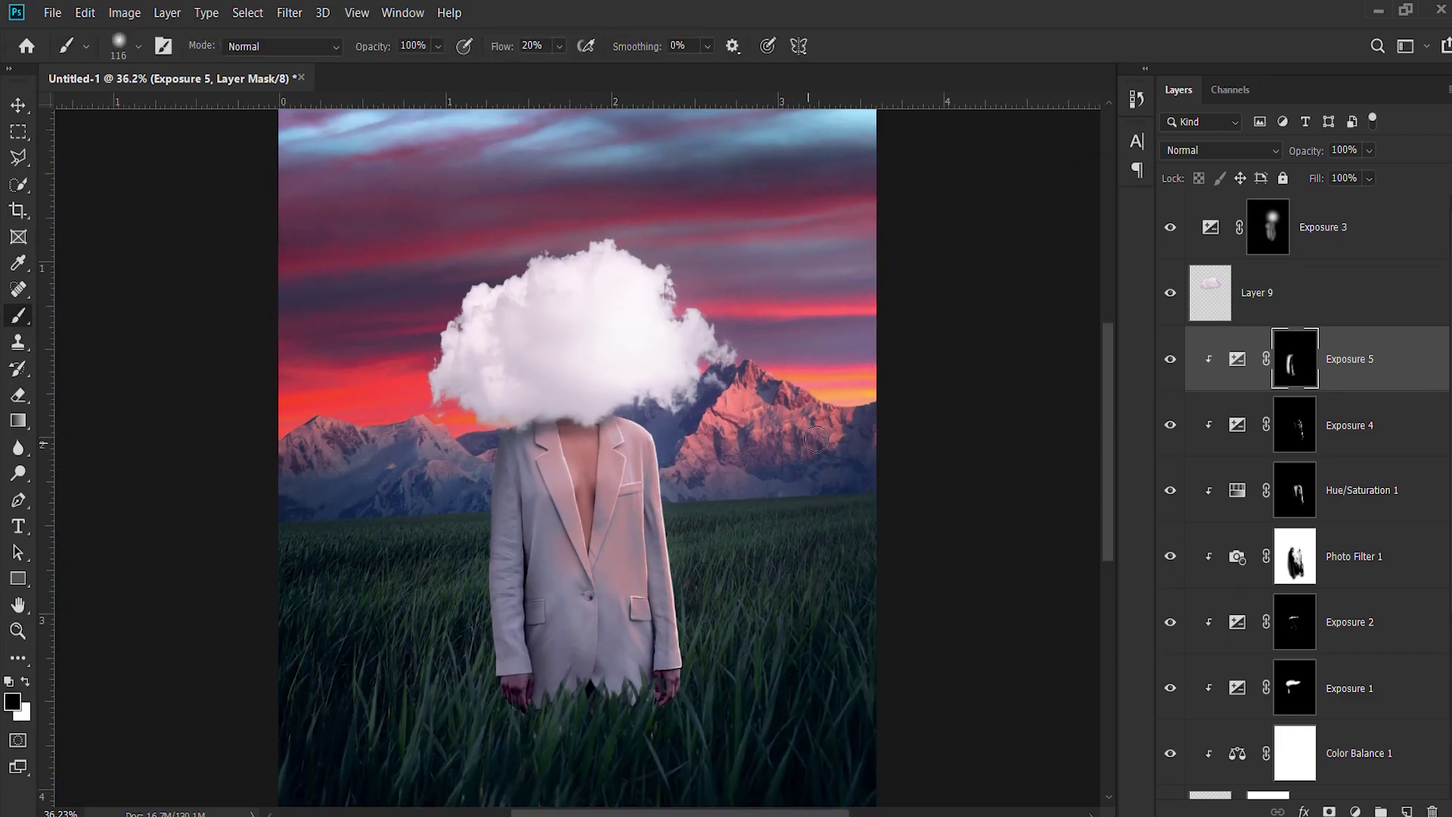
# - Add Exposure 6 below Exposure 3, clip it to the cloud, and paint its inverted mask onto the cloud
pyautogui.click(1346, 227)
pyautogui.click(1325, 497)
pyautogui.hotkey('ctrl', 'i')
pyautogui.press('x')
pyautogui.moveTo(439, 325); pyautogui.dragTo(469, 355)
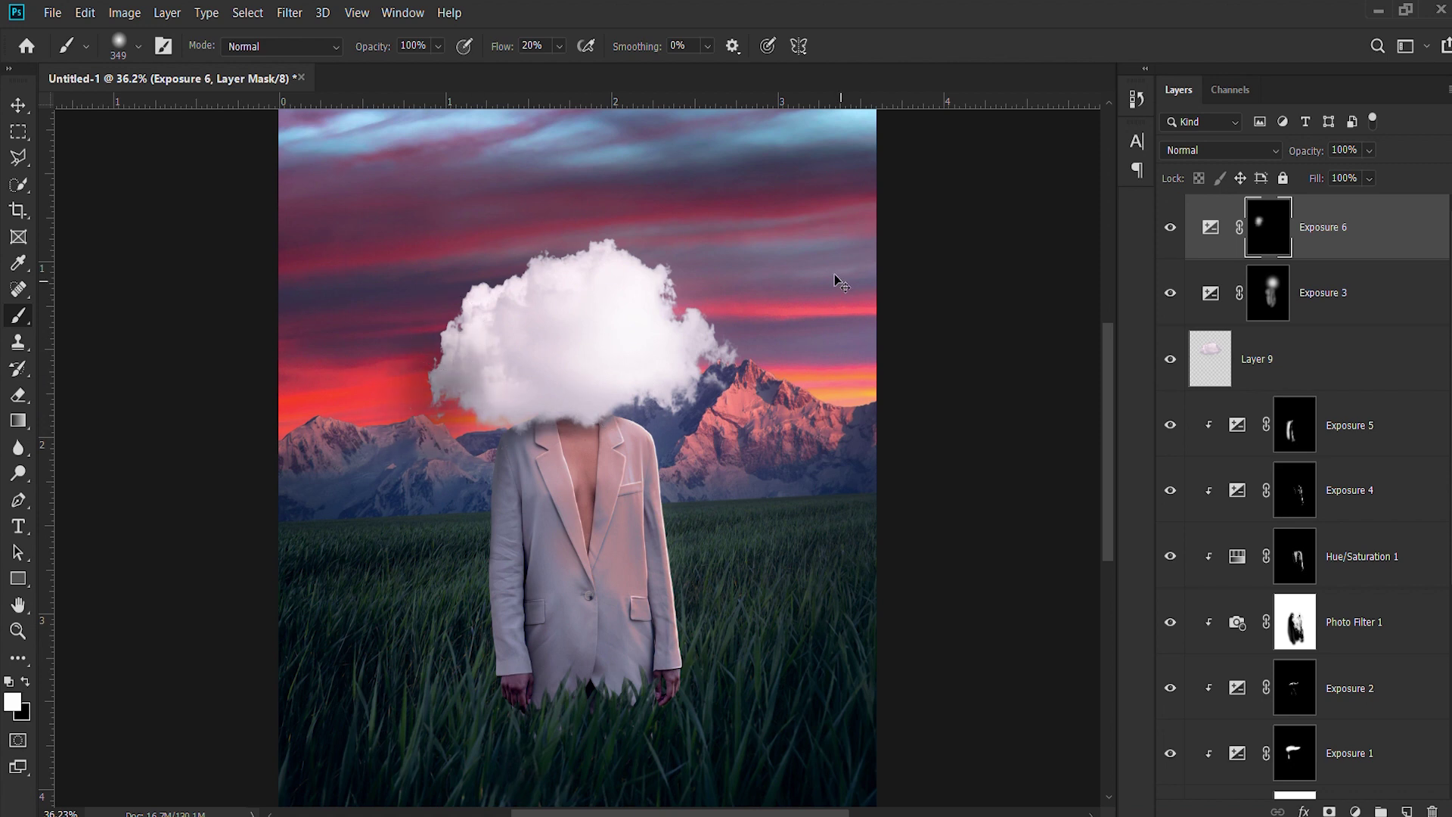
pyautogui.moveTo(1331, 227); pyautogui.dragTo(1331, 323)
pyautogui.hotkey('alt', 'ctrl', 'g')
pyautogui.press('x')
pyautogui.moveTo(529, 340)
pyautogui.mouseDown()
pyautogui.moveTo(622, 380)
pyautogui.moveTo(456, 417)
pyautogui.moveTo(522, 378)
pyautogui.mouseUp()
pyautogui.press('x')
pyautogui.press(']')
pyautogui.press(']')
pyautogui.press(']')
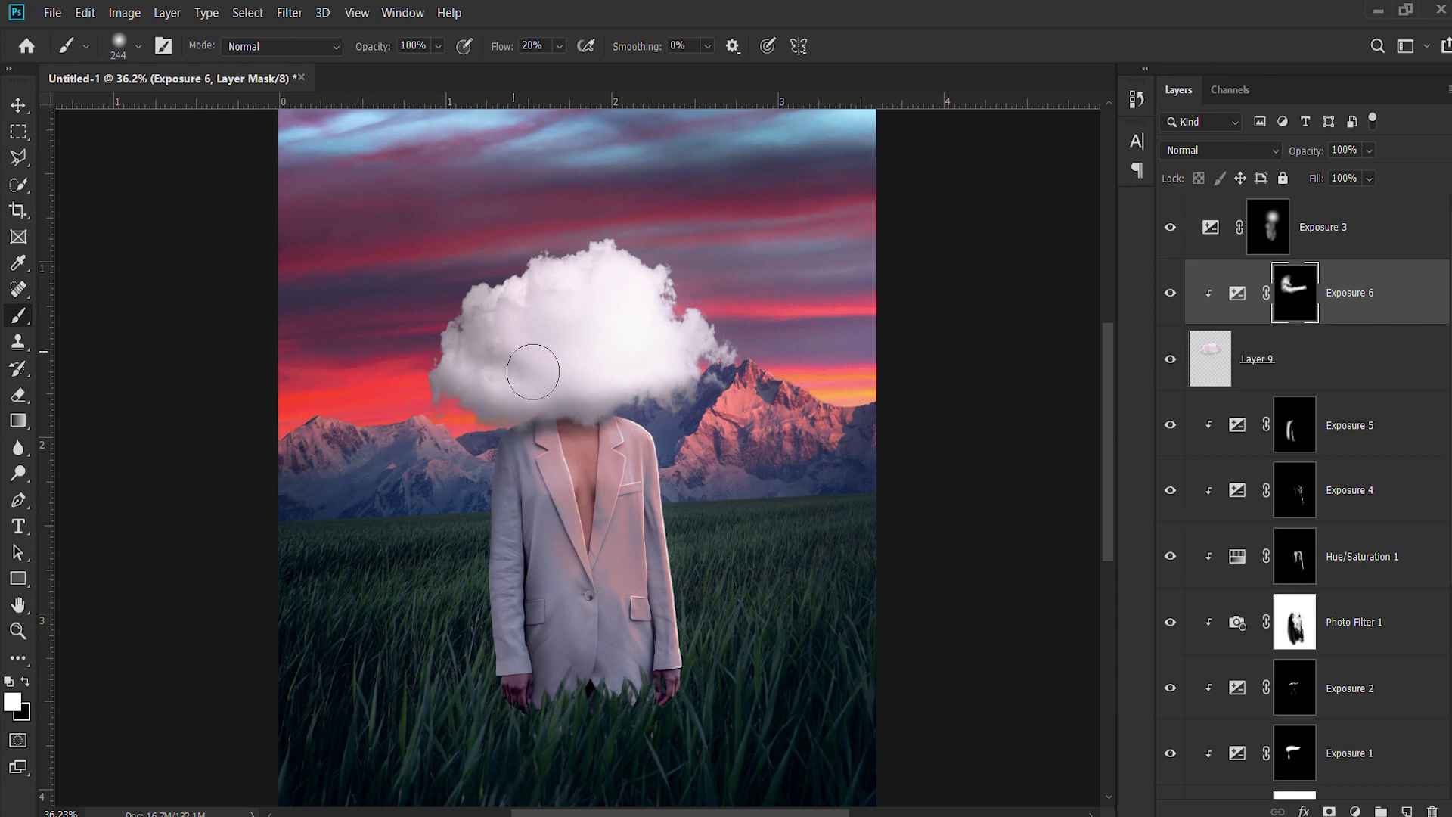
# - Paint white on Exposure 3's mask to extend the brightening over the cloud and jacket
pyautogui.hotkey('alt', ']')
pyautogui.moveTo(469, 318)
pyautogui.mouseDown()
pyautogui.moveTo(615, 359)
pyautogui.moveTo(586, 645)
pyautogui.mouseUp()
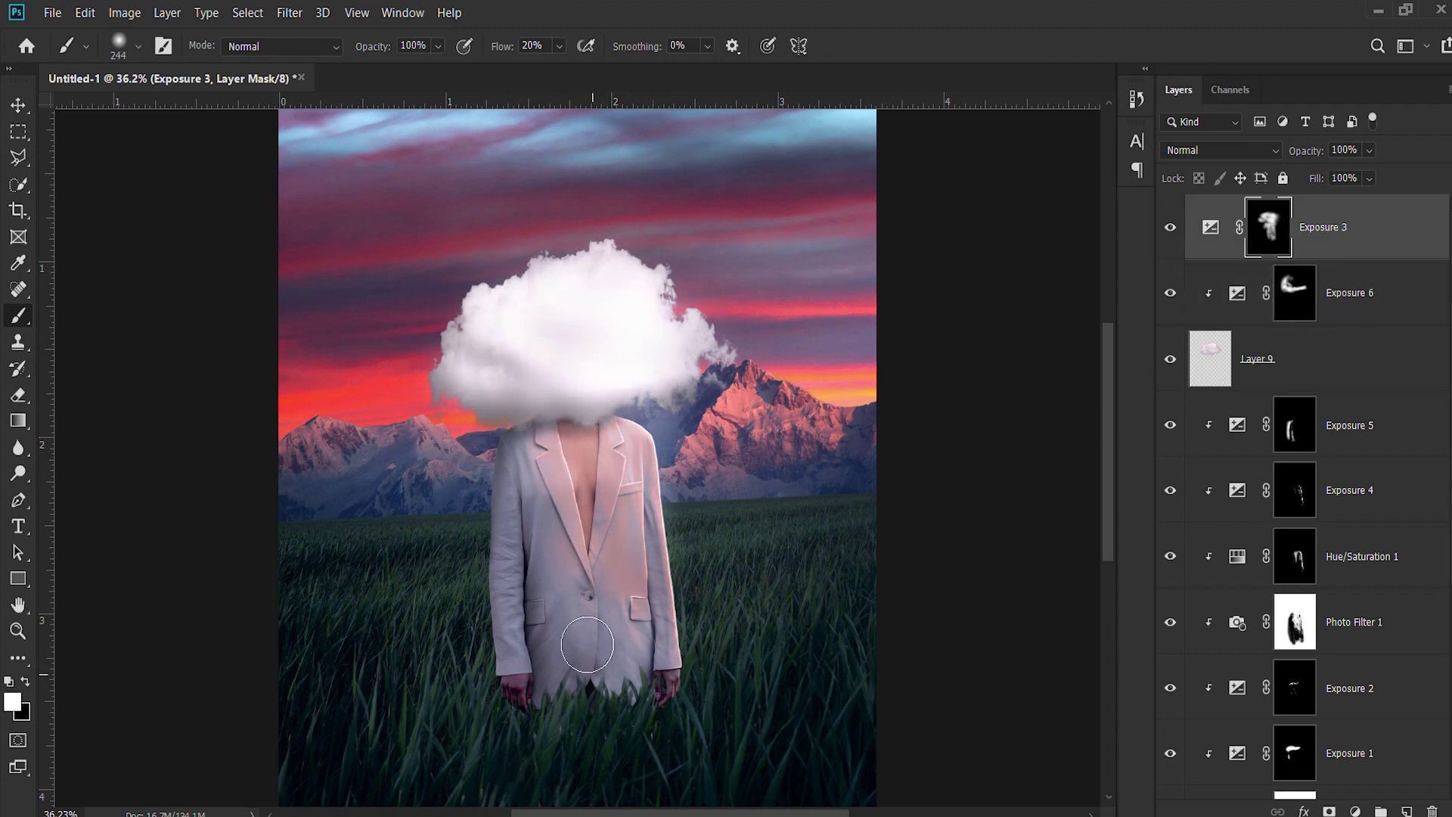
pyautogui.moveTo(587, 644); pyautogui.dragTo(624, 605)
pyautogui.click(1191, 621)
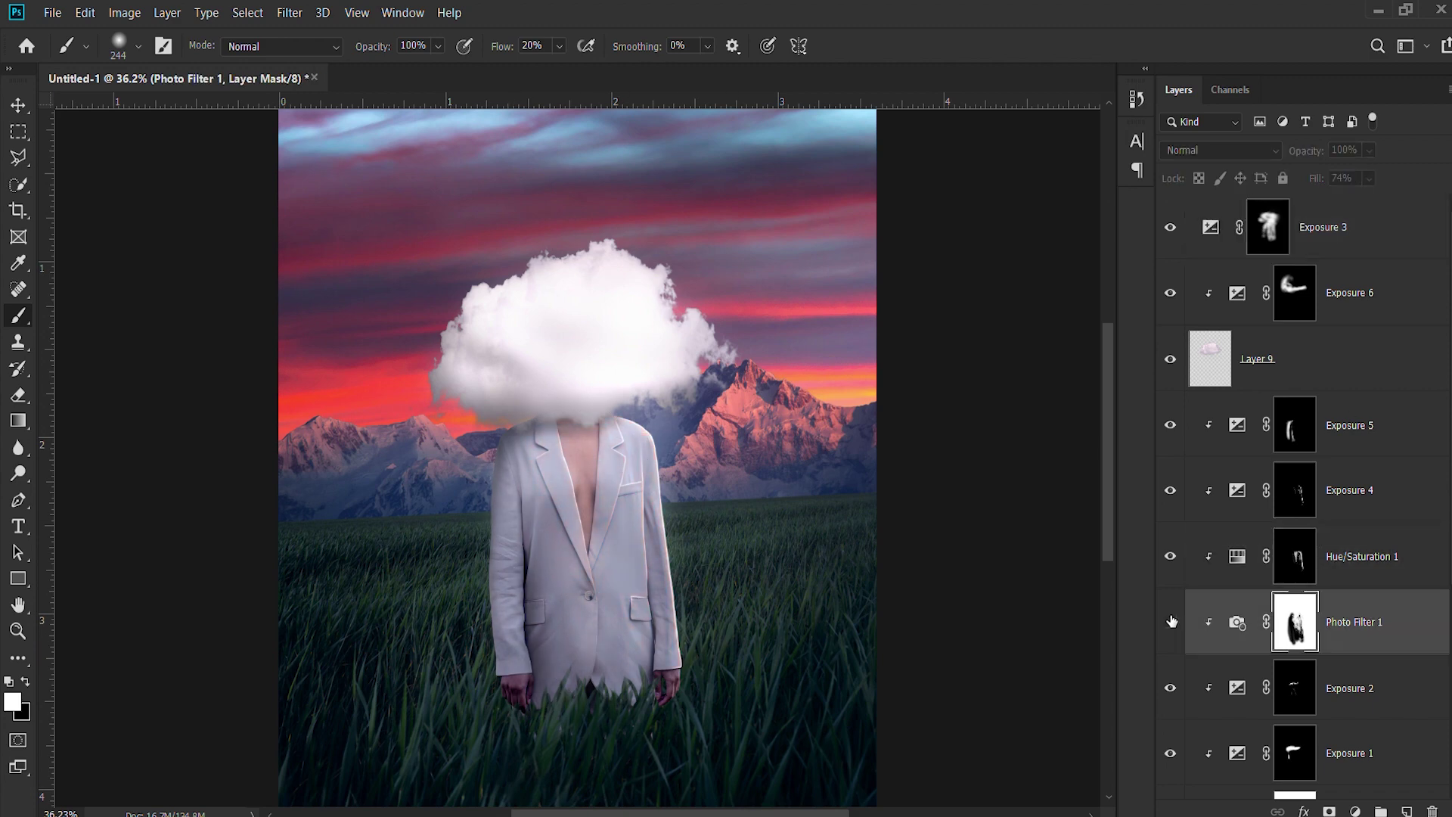
pyautogui.hotkey('ctrl', '-')
pyautogui.click(1267, 227)
pyautogui.press('x')
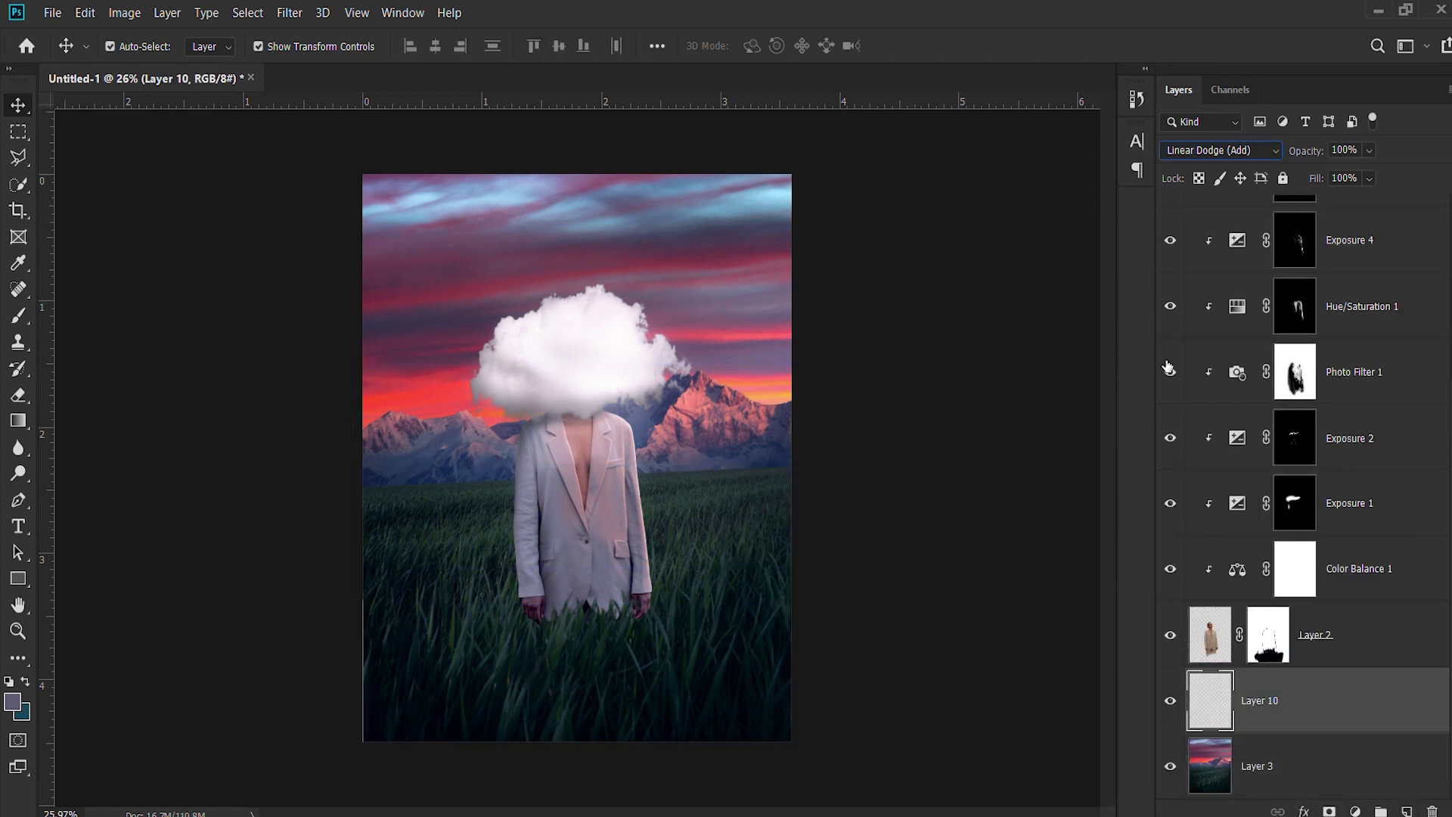
# - Paint a pink glow along the horizon, sampling dark red and mauve pink from the sky
pyautogui.press('b')
pyautogui.moveTo(696, 378); pyautogui.dragTo(424, 378)
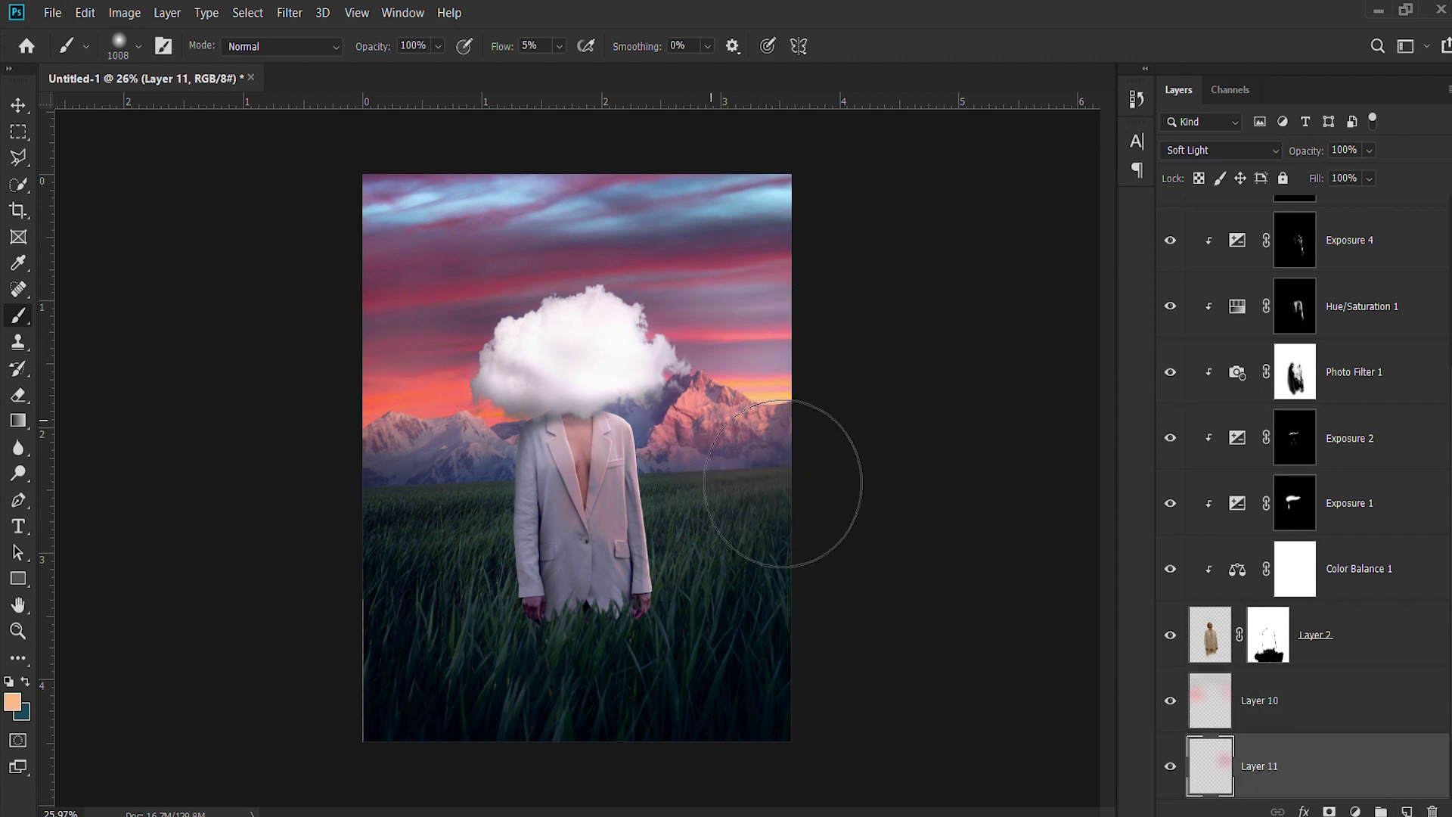
pyautogui.keyDown('alt'); pyautogui.click(415, 342); pyautogui.keyUp('alt')
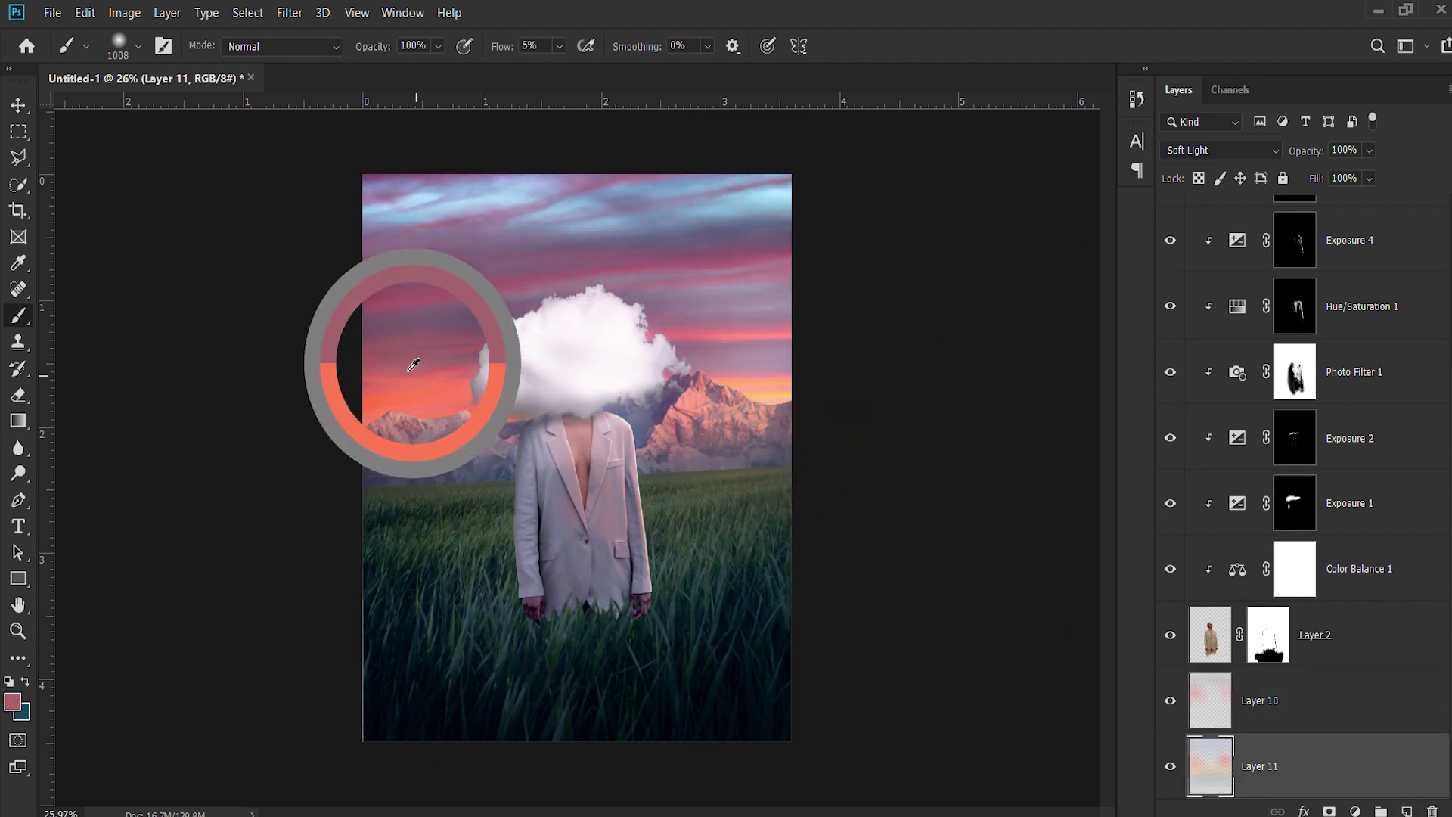
pyautogui.press('[')
pyautogui.press('[')
pyautogui.press('[')
pyautogui.keyDown('alt'); pyautogui.click(658, 213); pyautogui.keyUp('alt')
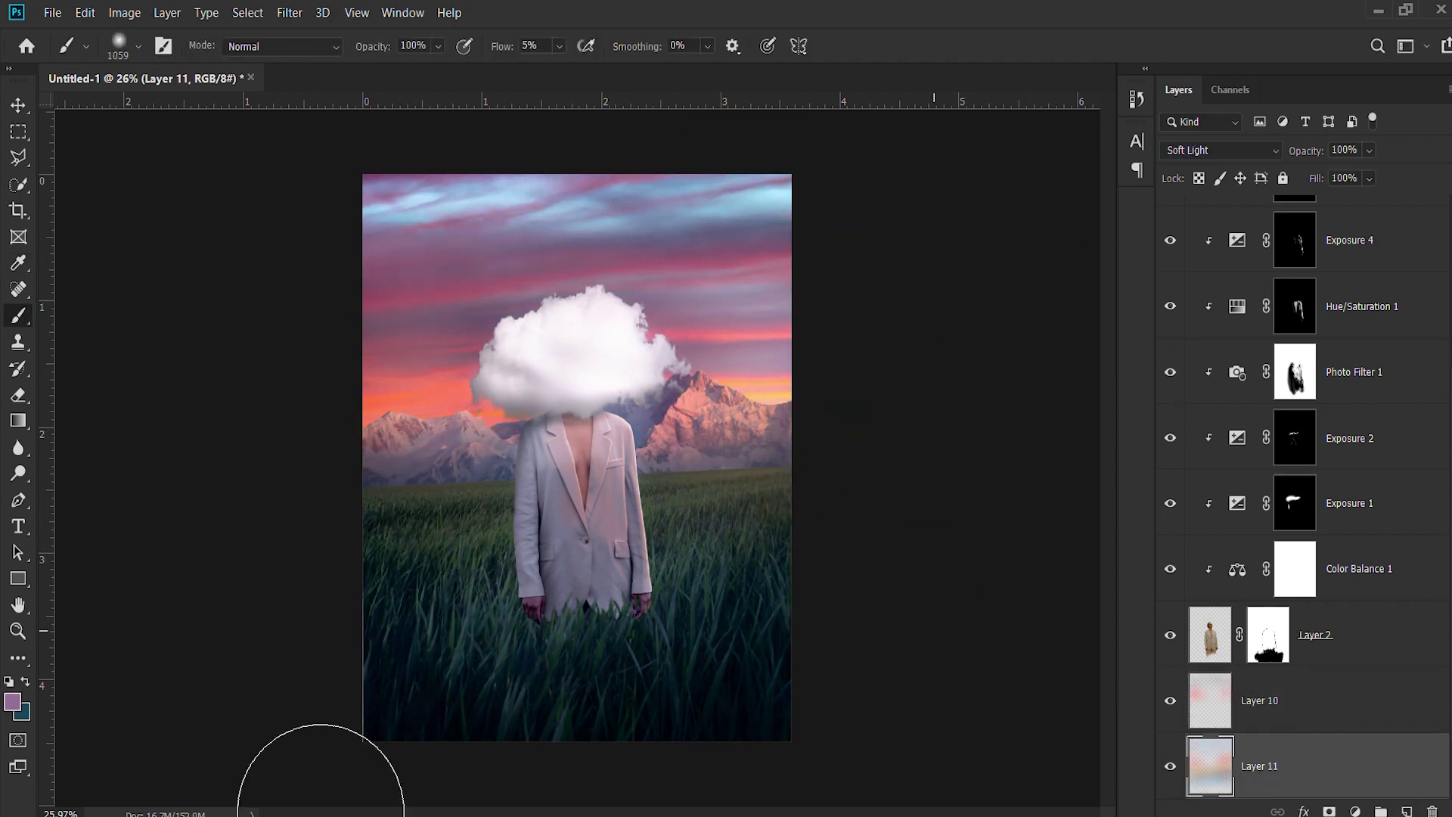
pyautogui.press('v')
pyautogui.scroll(-1, 1286, 529)
# - Add a Color Dodge glow layer painted with a large low-flow brush, erasing parts of it
pyautogui.press('b')
pyautogui.press('[')
pyautogui.press('[')
pyautogui.press('[')
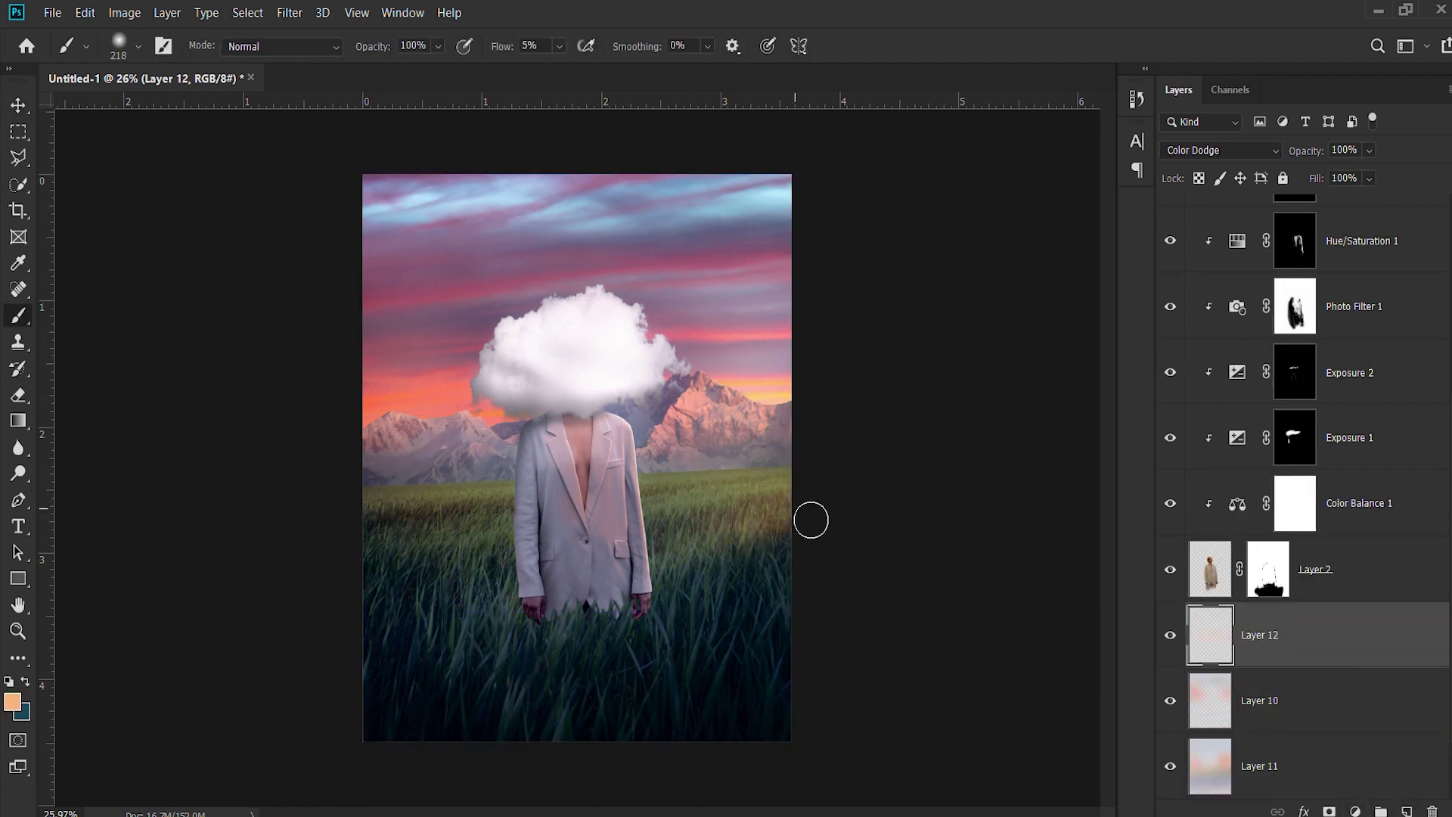
pyautogui.press(']')
pyautogui.press(']')
pyautogui.press(']')
pyautogui.moveTo(518, 47); pyautogui.dragTo(502, 48)
pyautogui.press('e')
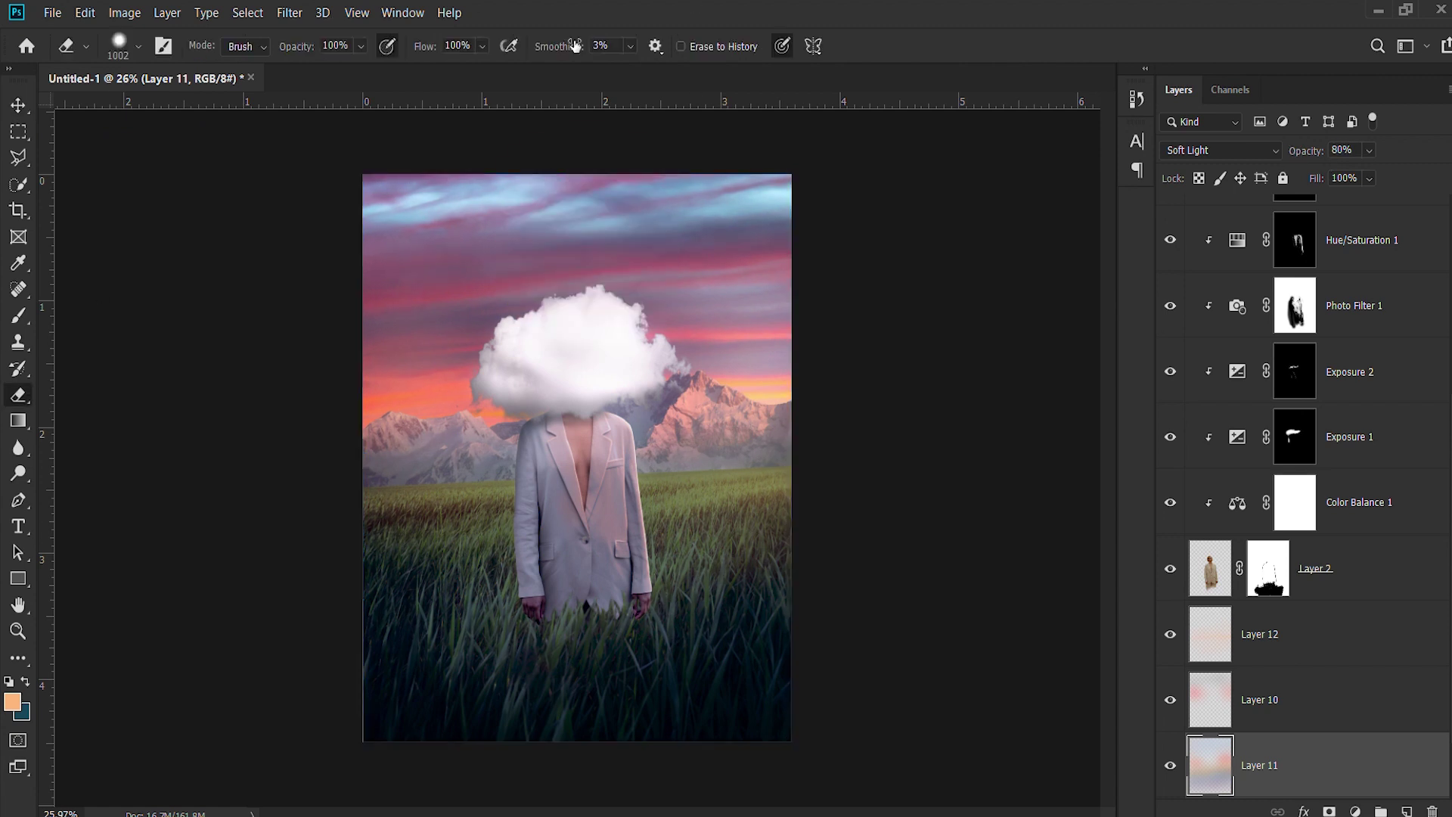
# - Add a Selective Color adjustment to the Layer 3 background
pyautogui.hotkey('alt', ']')
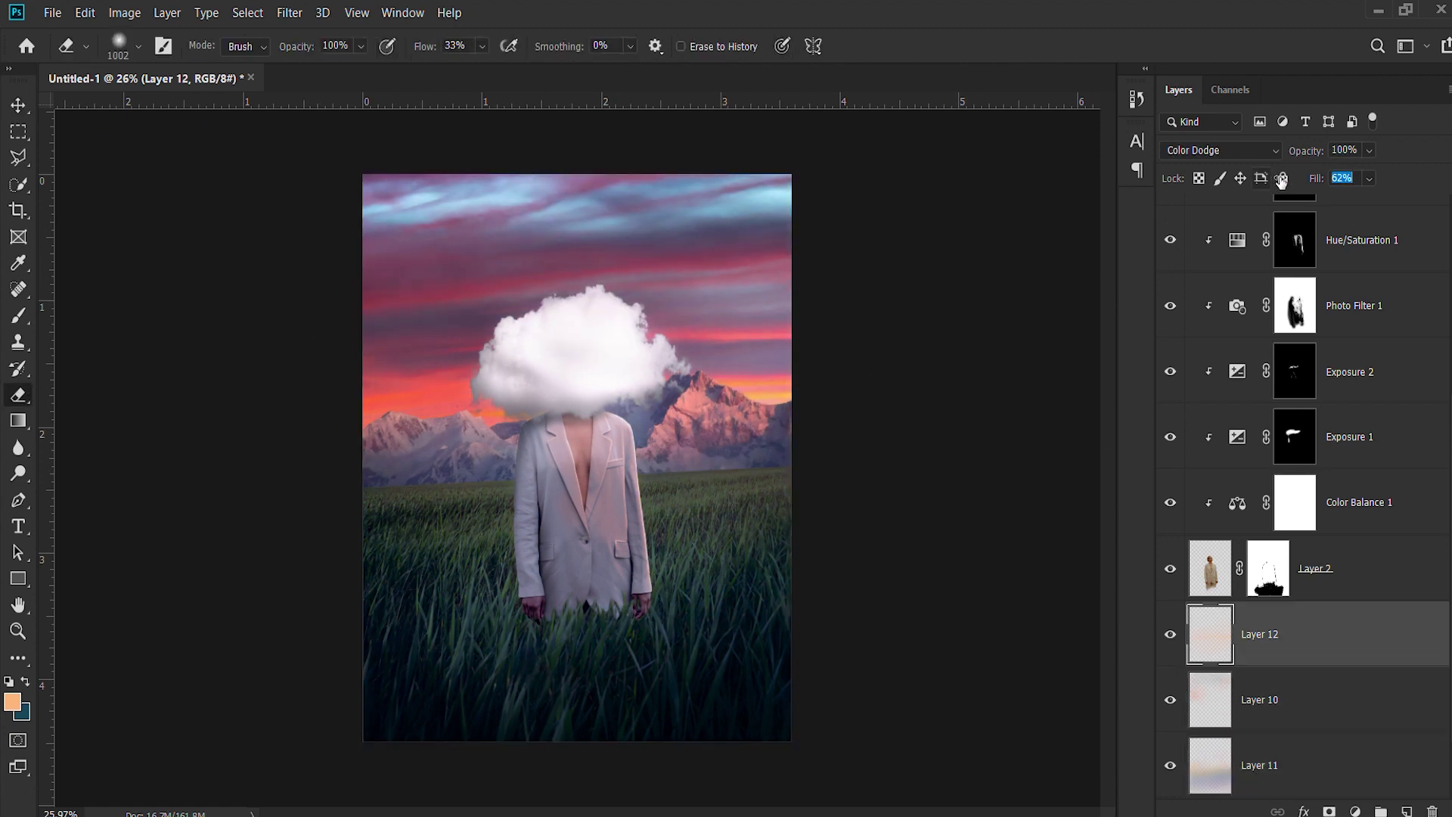
pyautogui.press('v')
pyautogui.hotkey('alt', '[')
pyautogui.hotkey('alt', '[')
pyautogui.press('F2')
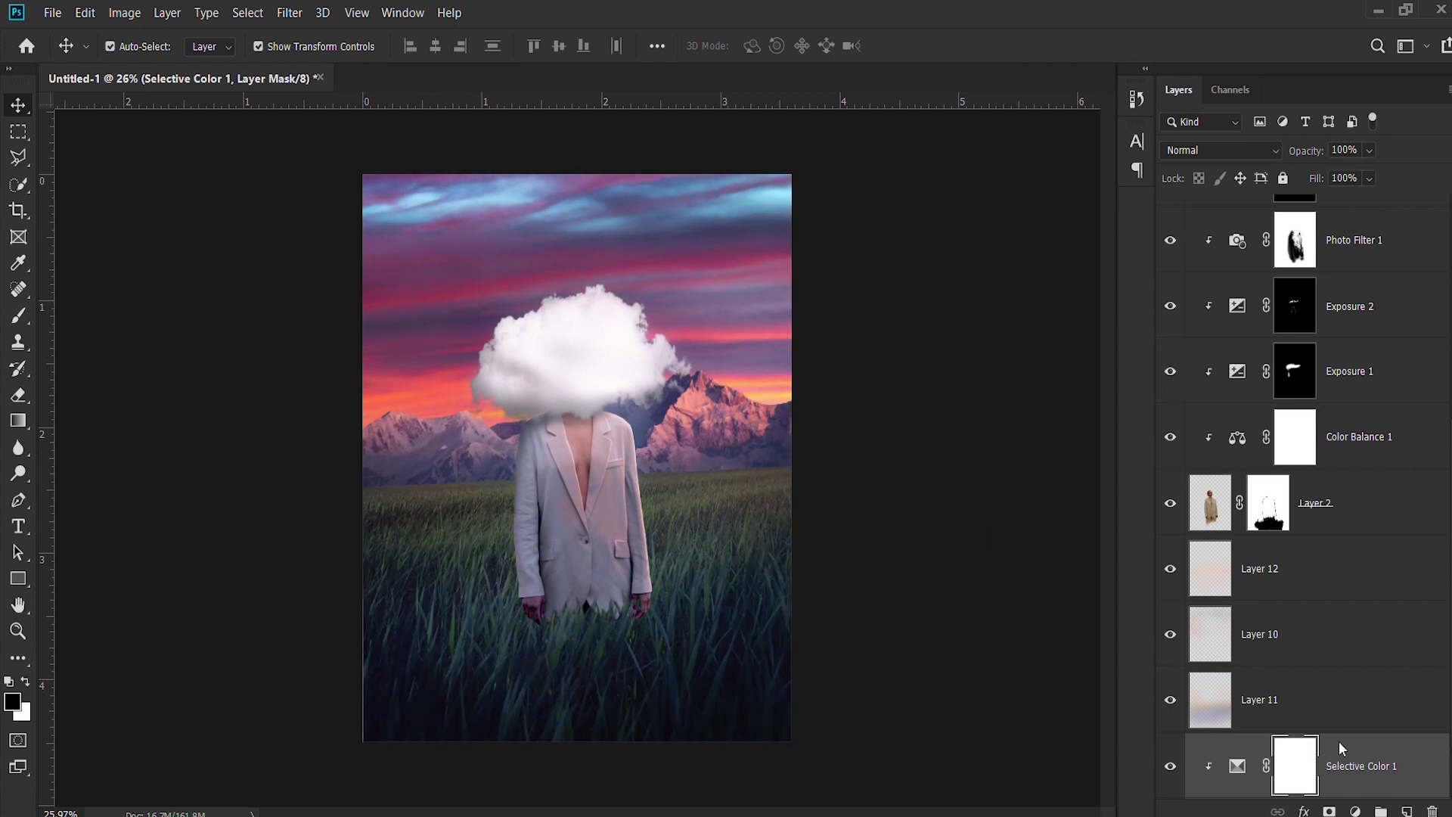
# - Stamp all visible layers into merged layer Selective Color 1 and duplicate it as Selective Color 1 copy
pyautogui.hotkey('ctrl', 'shift', 'e')
pyautogui.hotkey('ctrl', 'j')
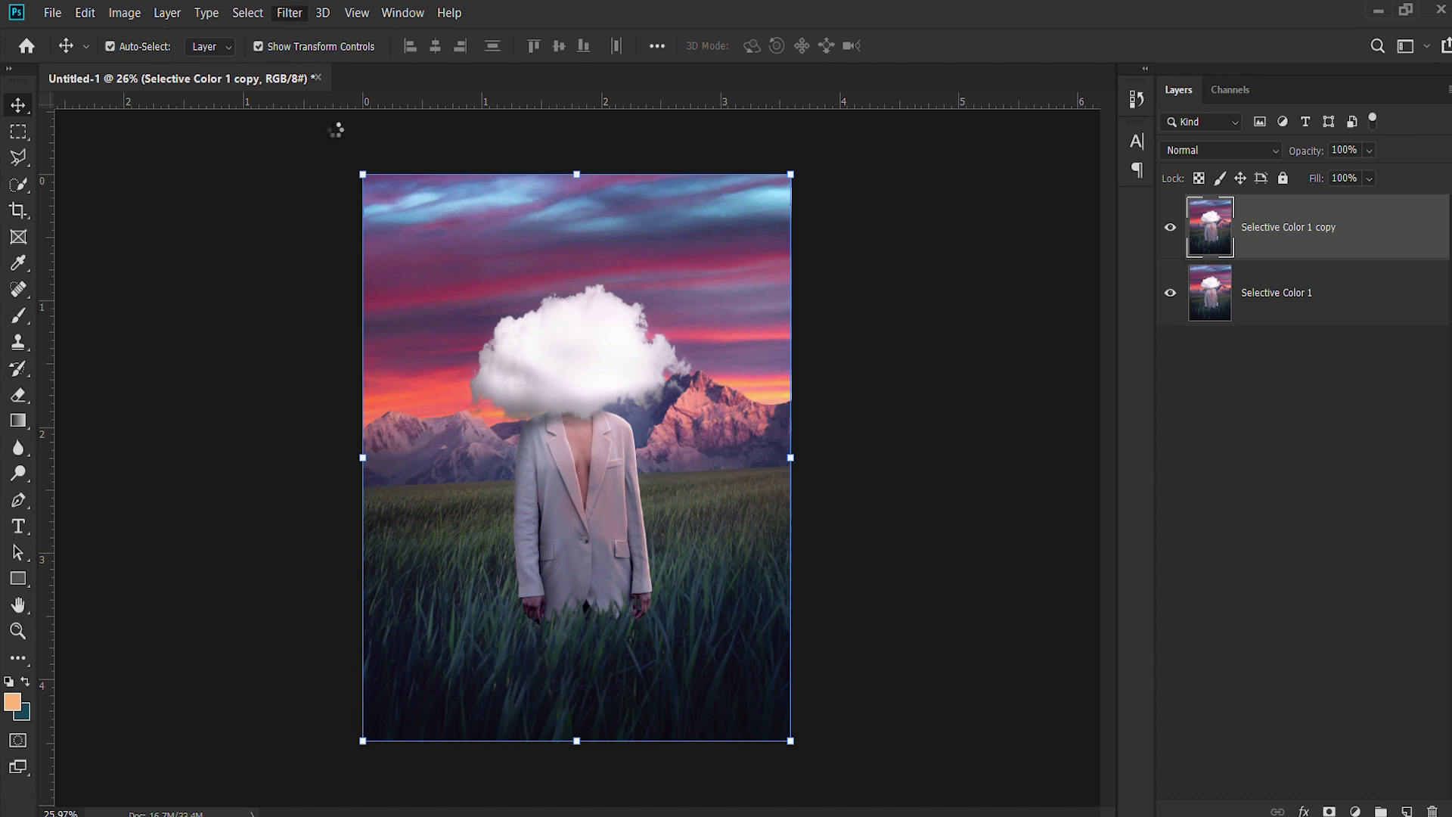